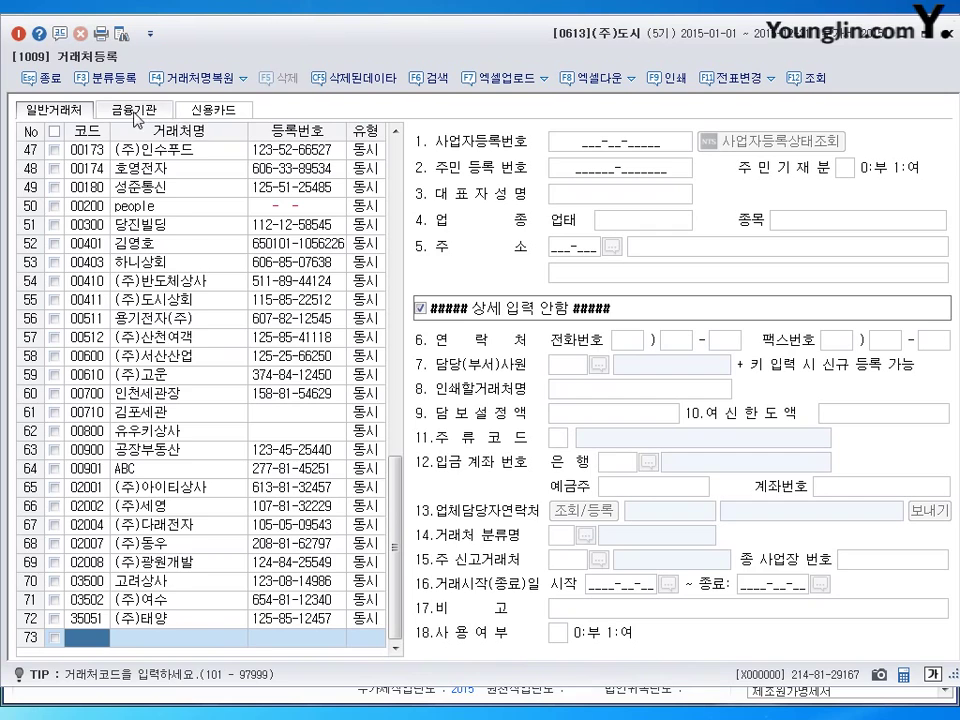
Step: Register a new financial institution (금융기관) with code 99000, name 미래은행 and type 정기적금
left_click(134, 111)
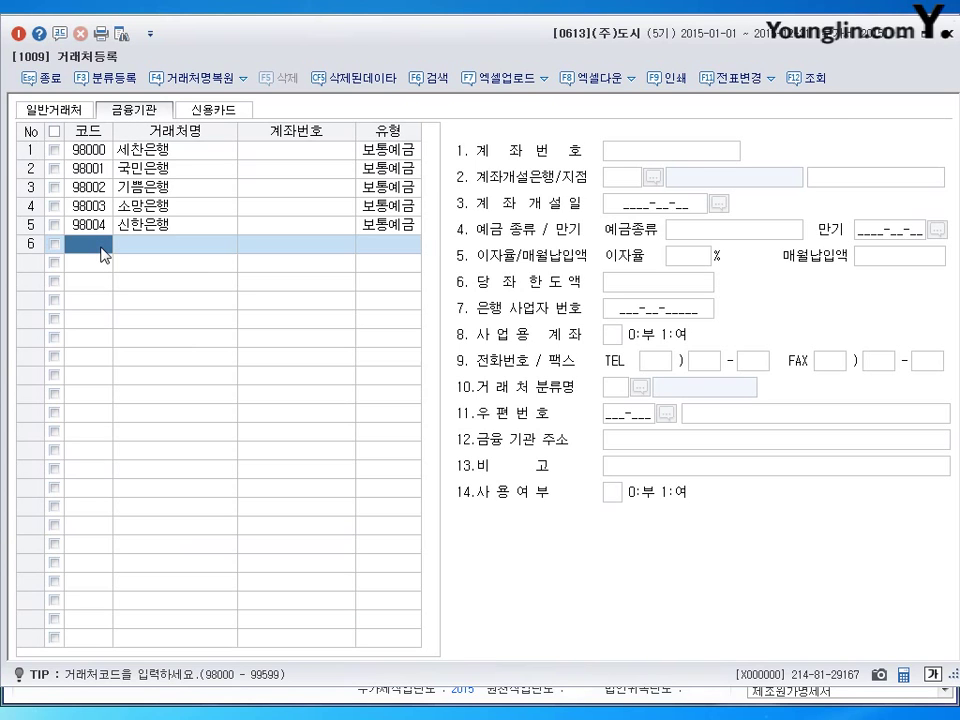
type("99000")
key("Return")
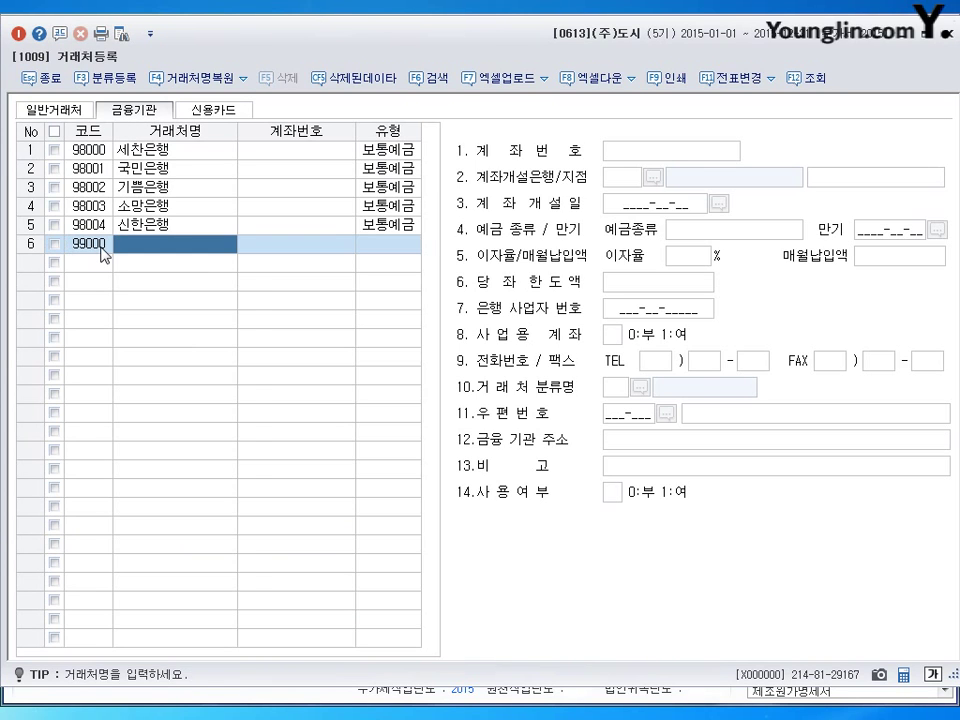
type("미래")
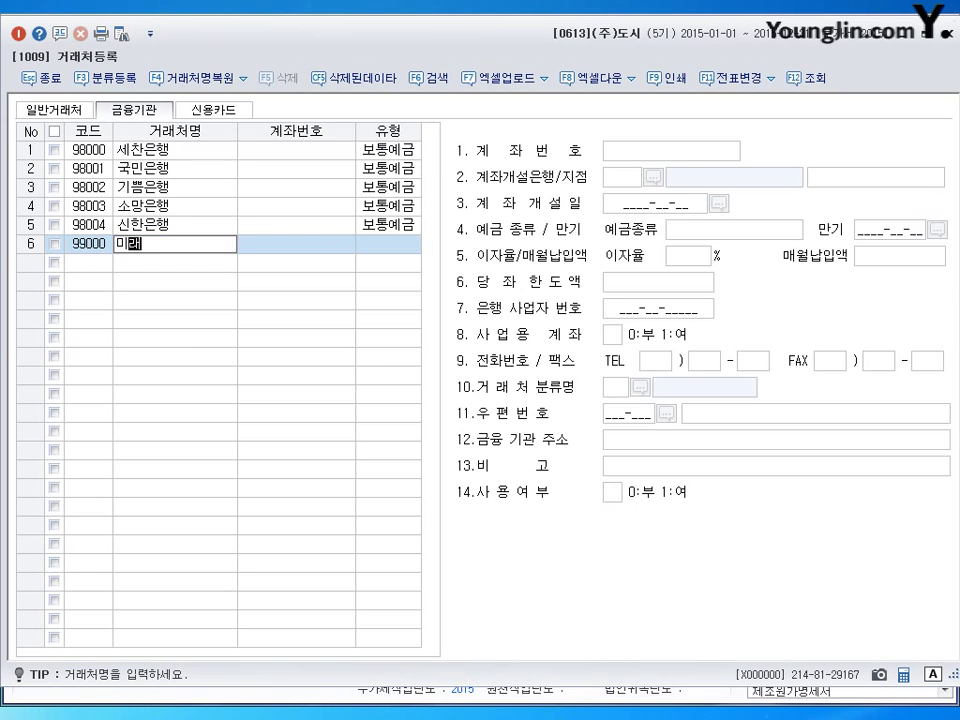
type("으ㄴ행")
key("Return")
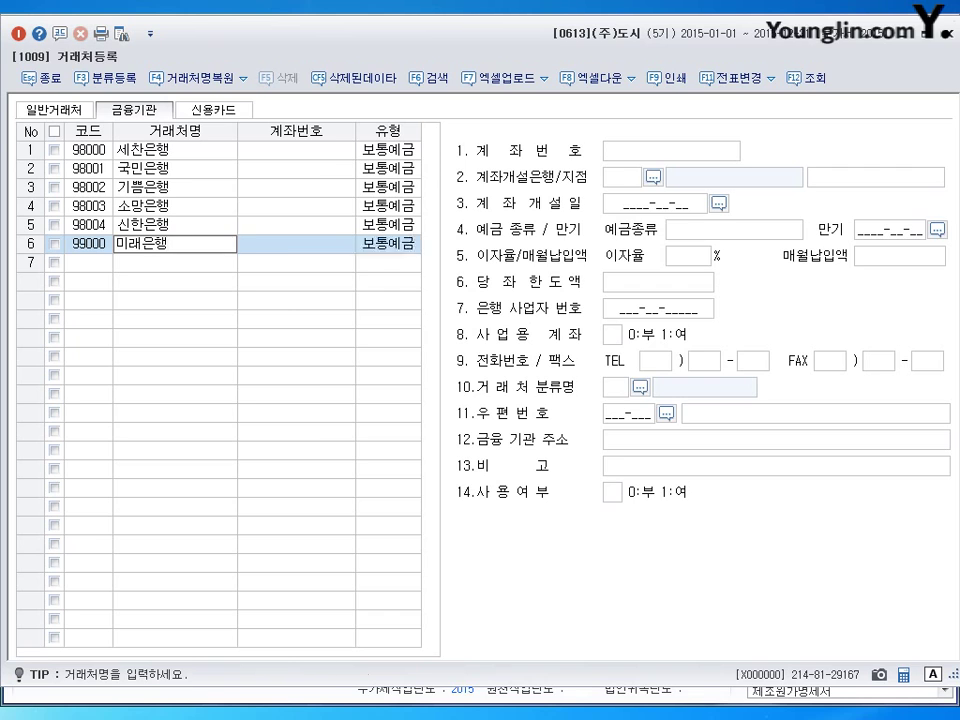
key("Return")
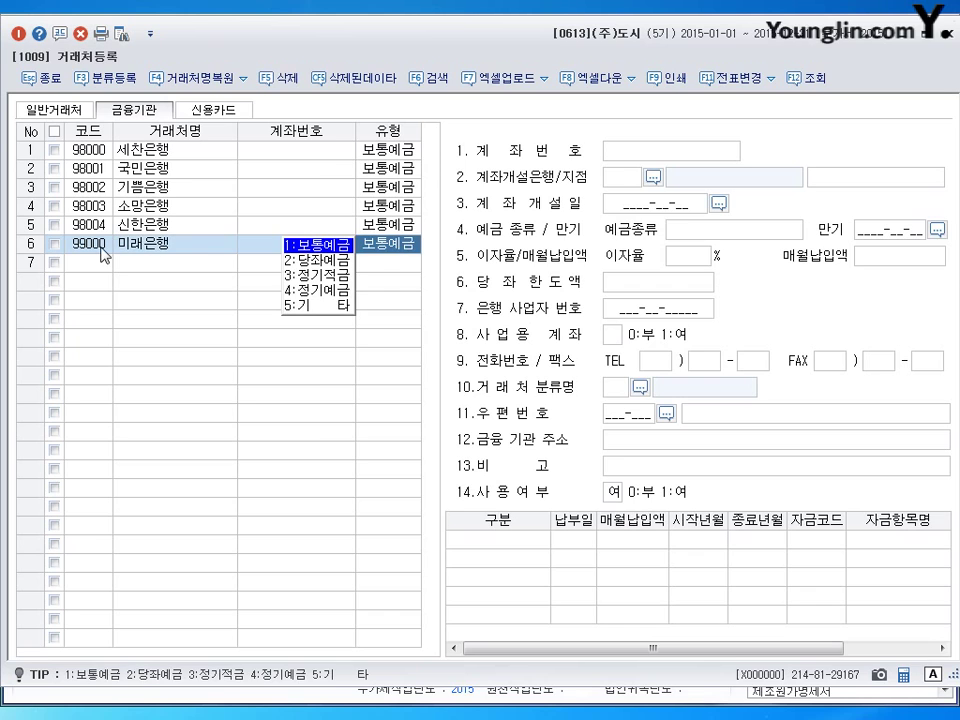
left_click(333, 274)
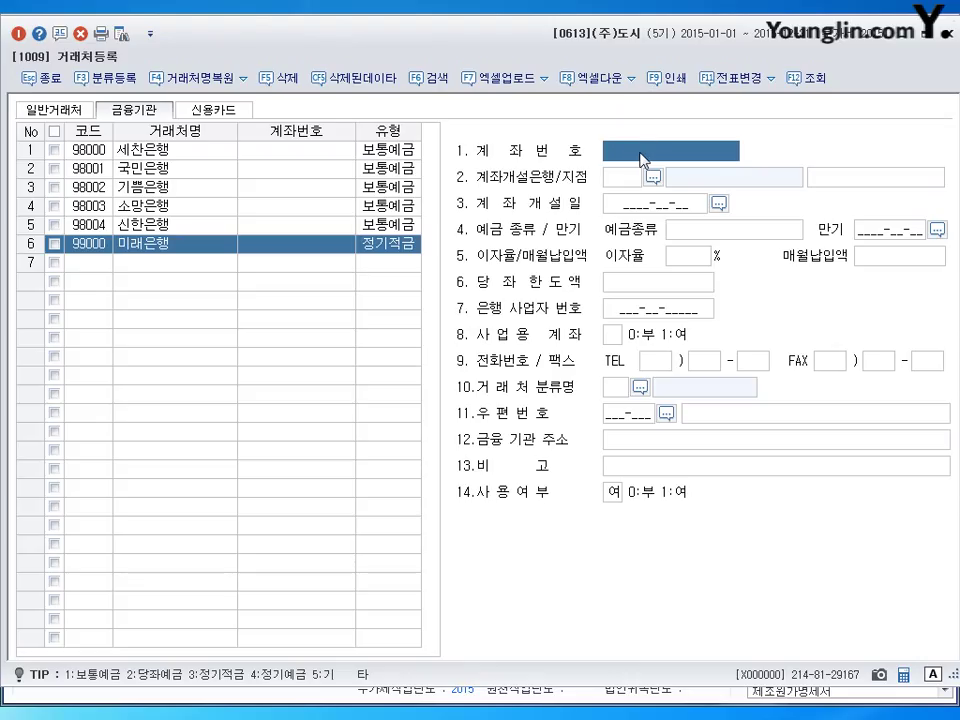
Step: Enter the account number (계좌번호) for 미래은행 and close the 거래처등록 form
type("123-12")
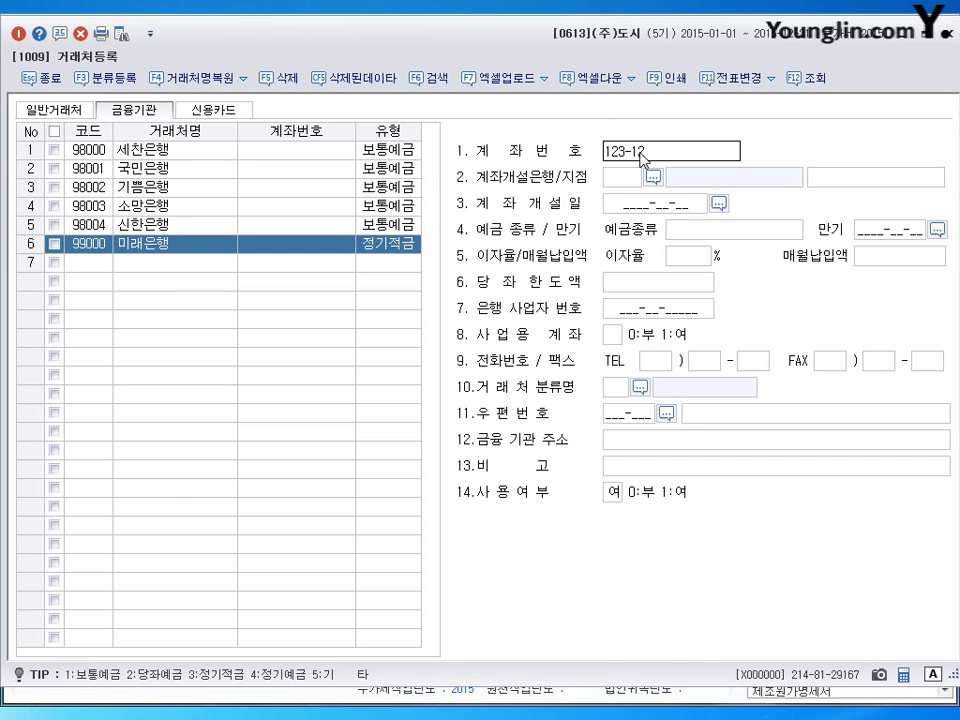
type("3-123")
key("Return")
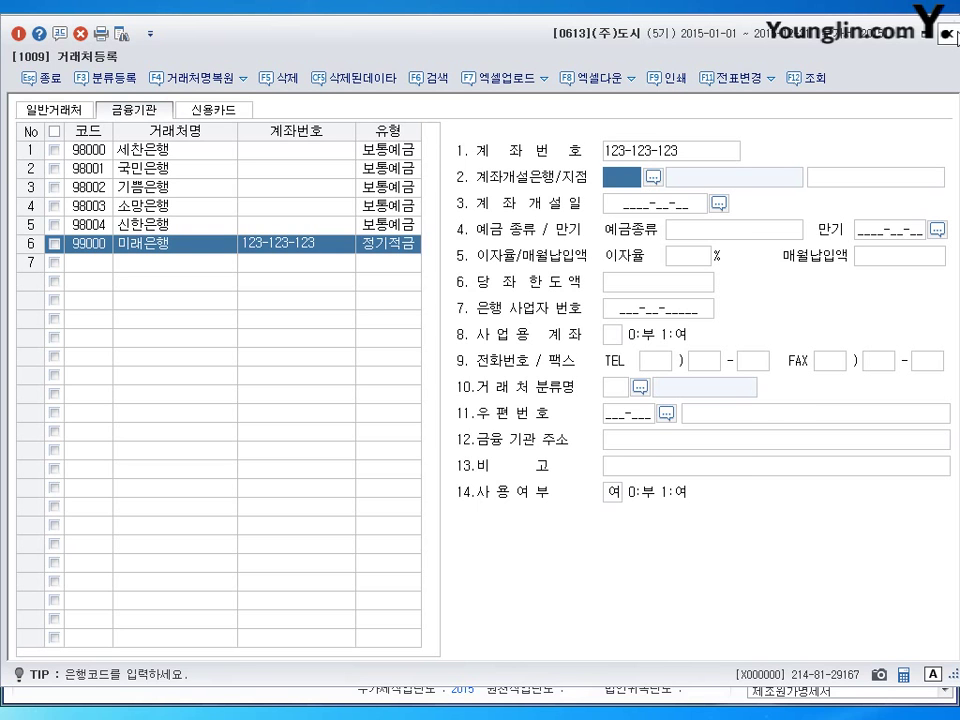
key("Escape")
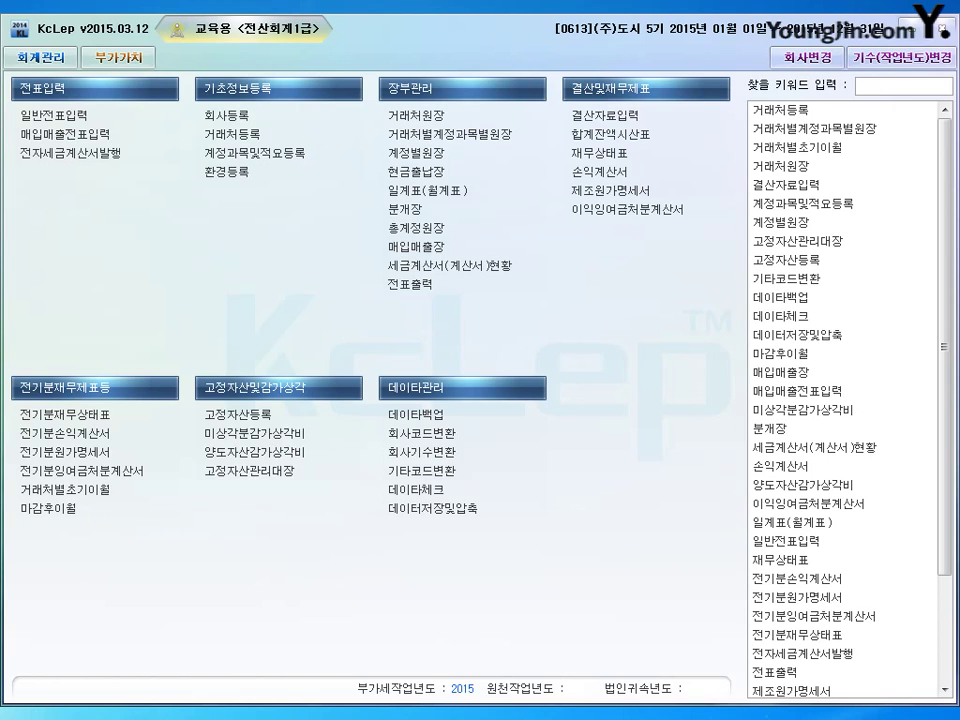
Step: Open 거래처별초기이월 and set the 선급금 amount for (주)하늘반도체 to 4,200,000
left_click(65, 489)
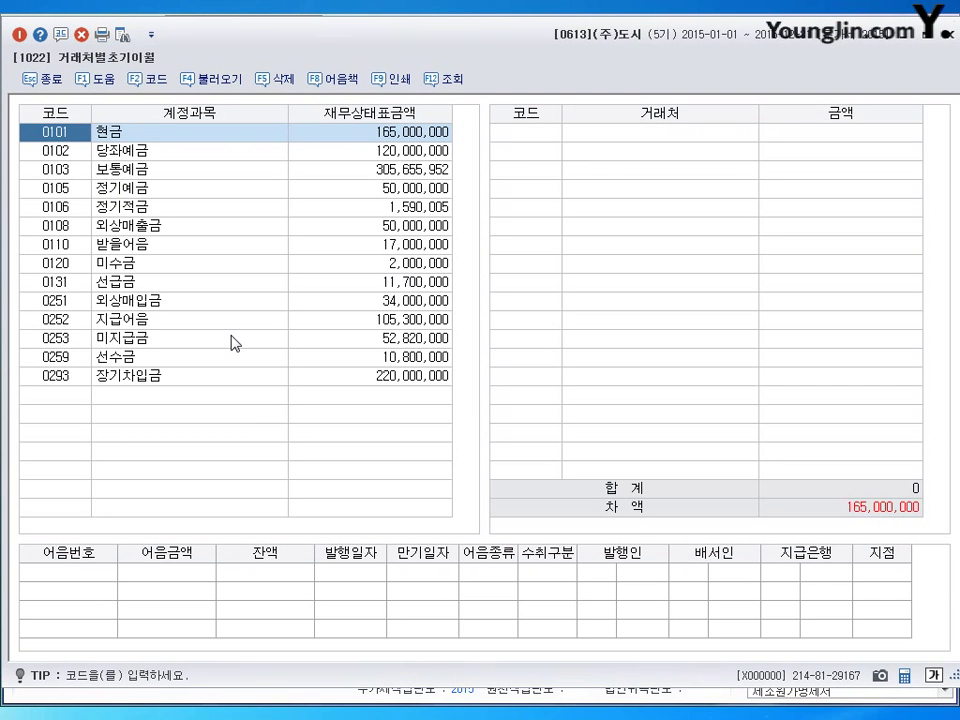
left_click(180, 283)
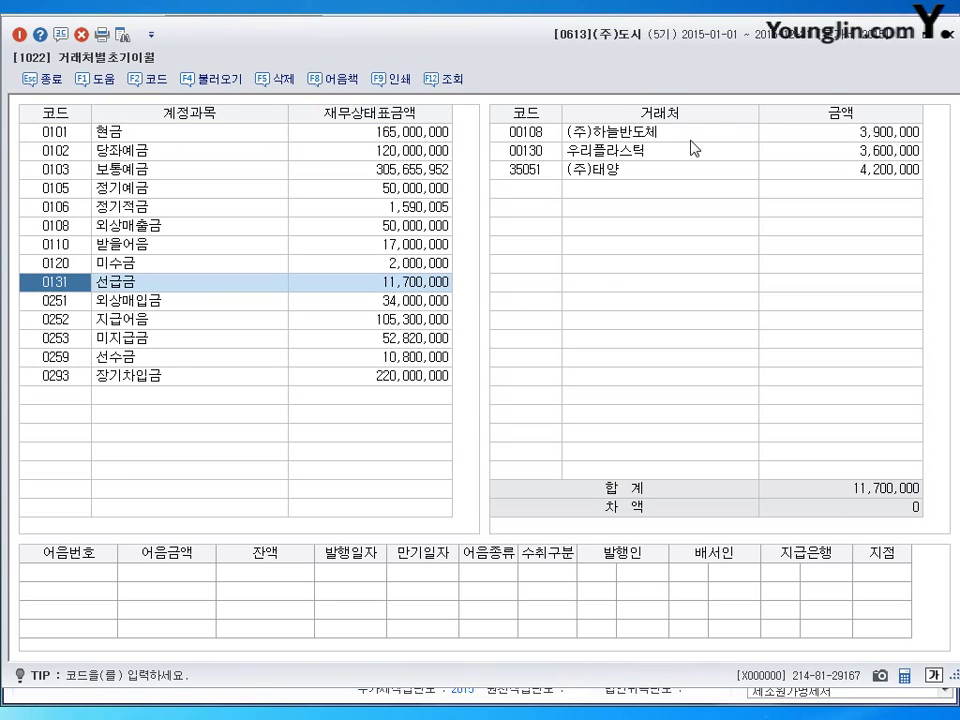
left_click(634, 138)
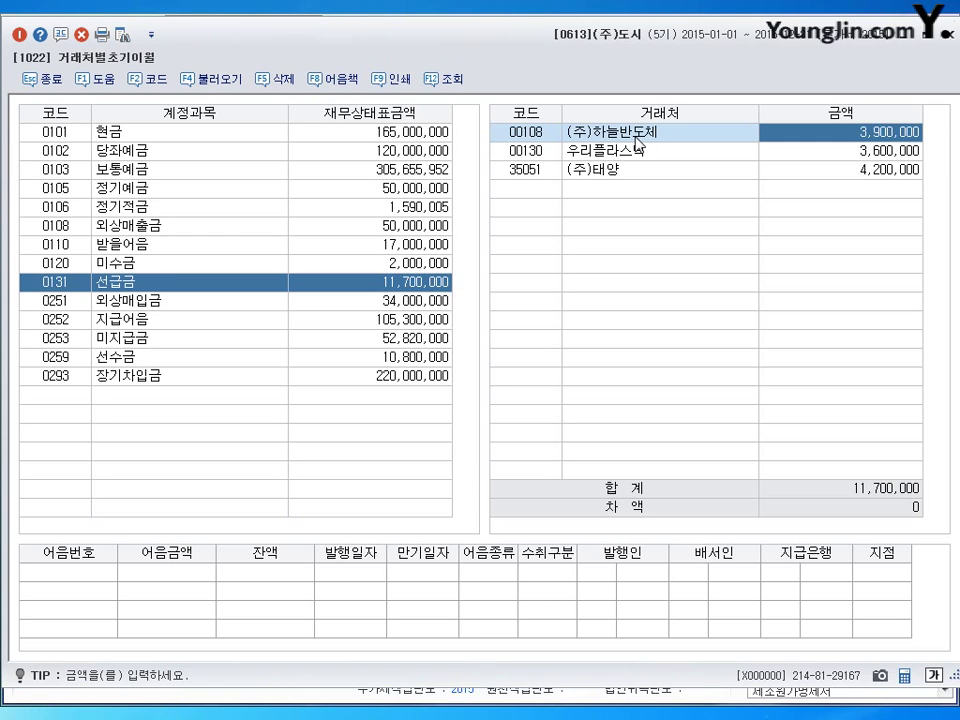
type("4,20")
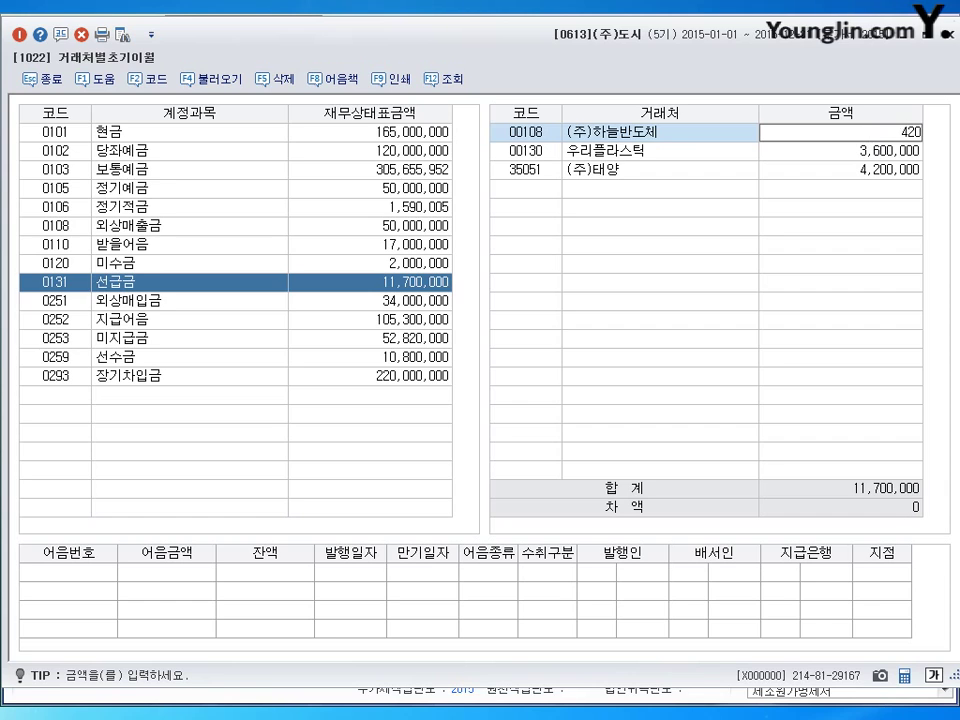
type("0,000")
key("Return")
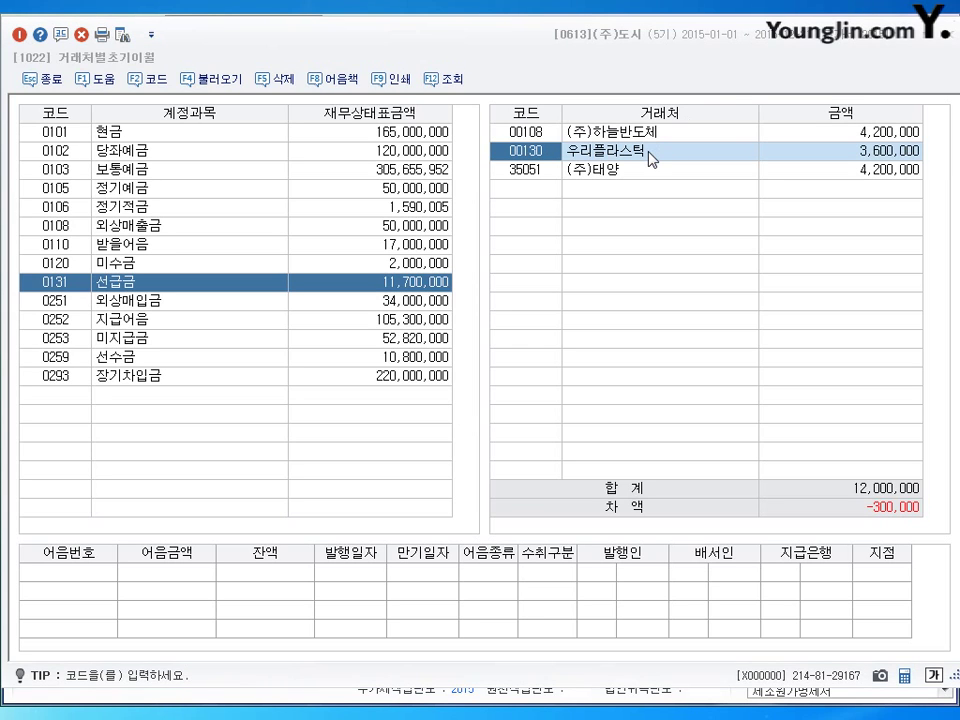
Step: Set the 선급금 amount for (주)태양 to 3,900,000
left_click(647, 153)
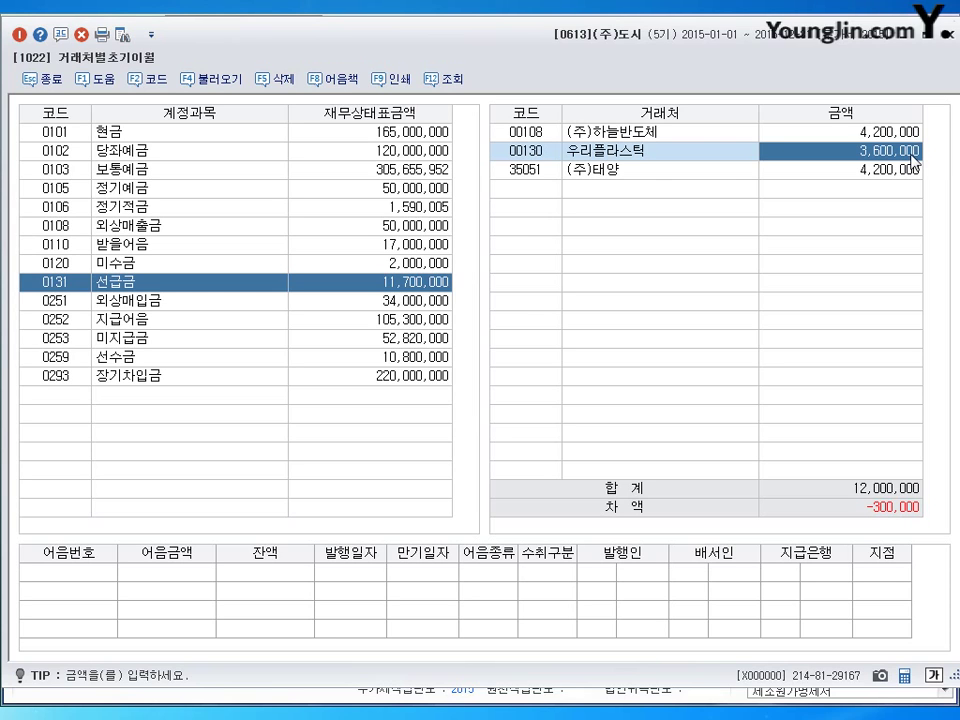
key("Return")
left_click(855, 170)
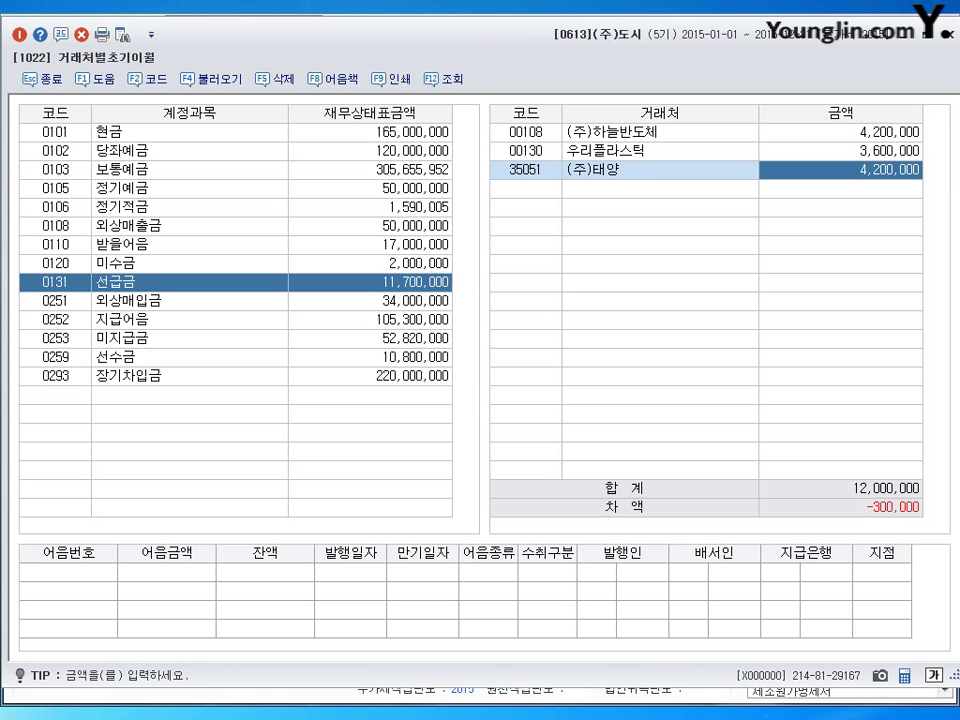
type("3,900")
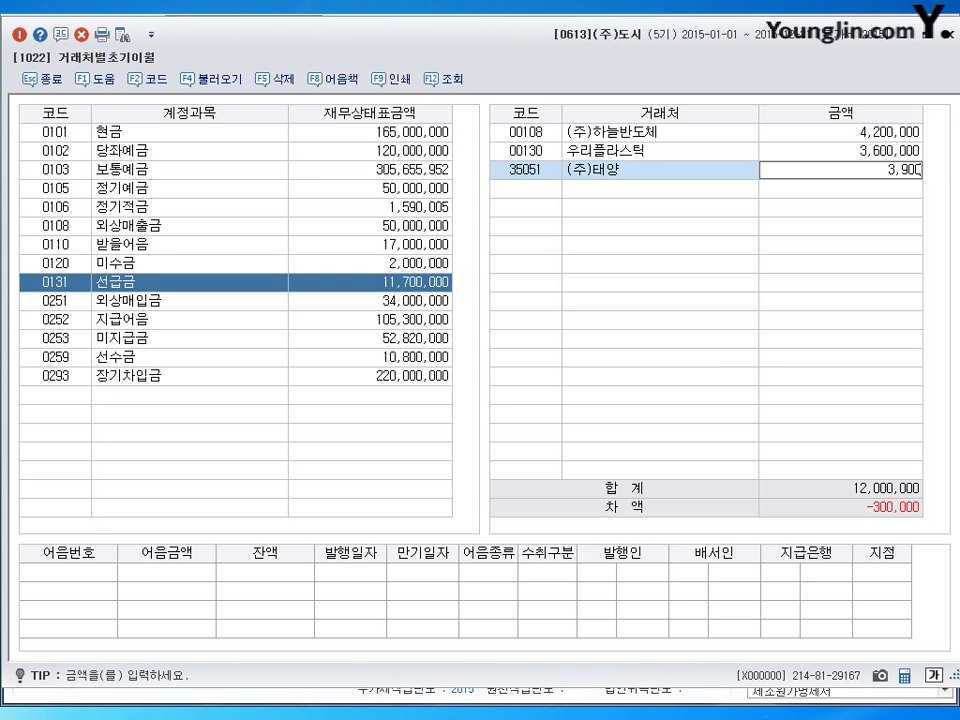
type(",000")
key("Return")
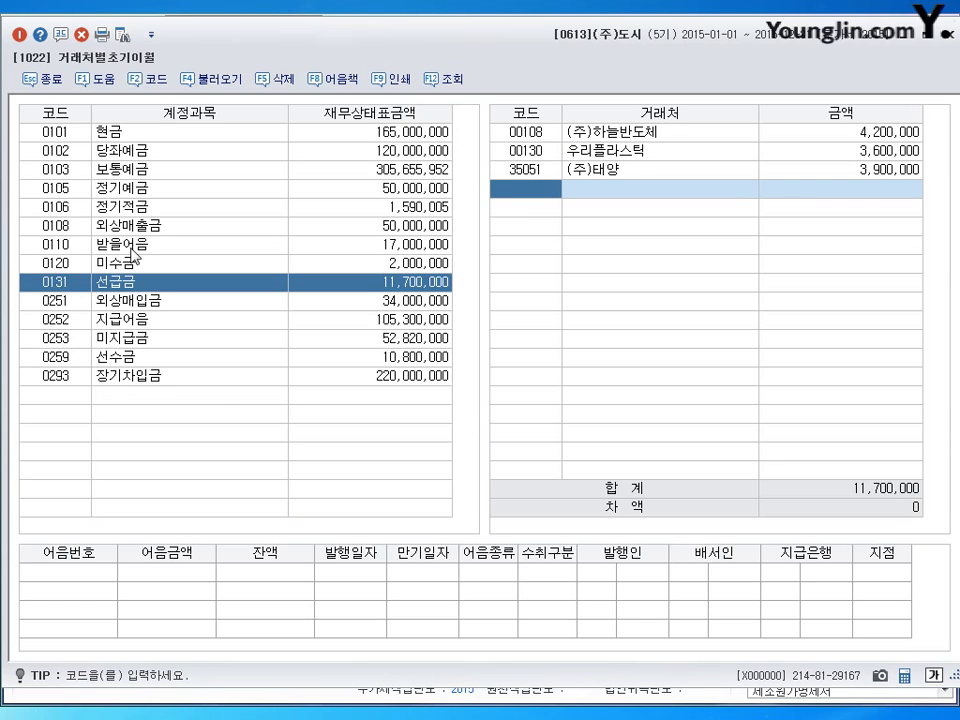
Step: Set the opening balance of (주)세영 under 선수금 to 3,400,000
left_click(130, 364)
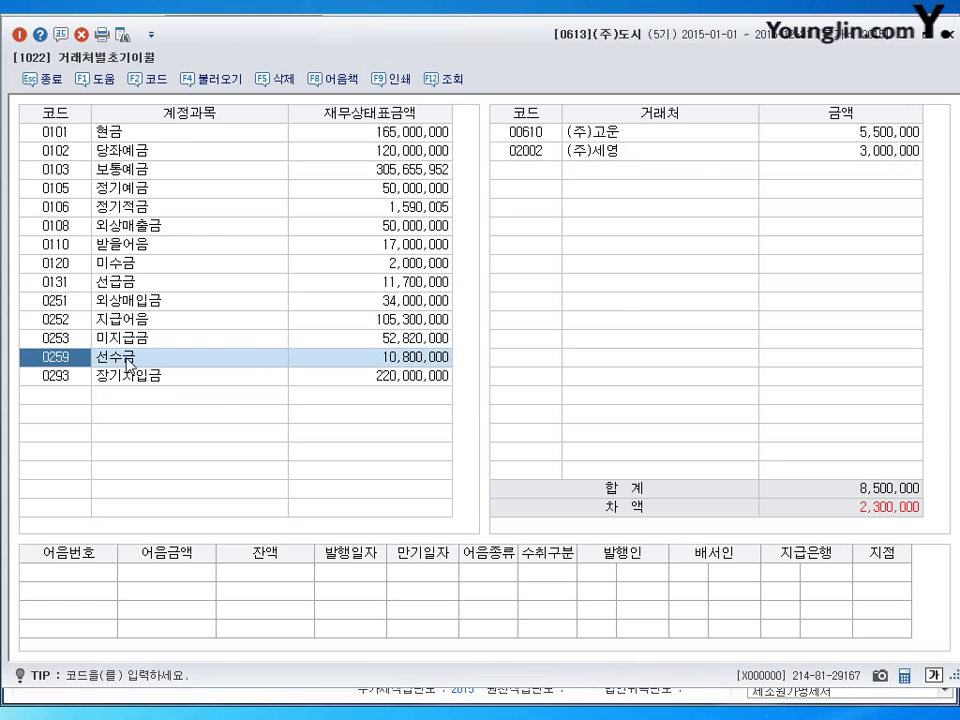
left_click(618, 162)
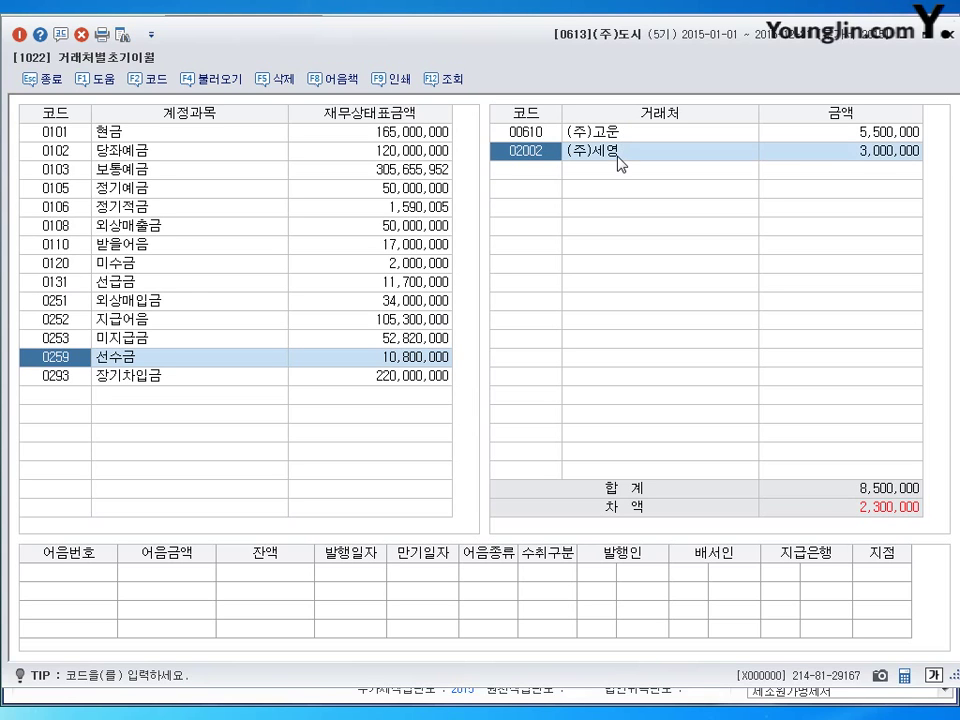
left_click(853, 163)
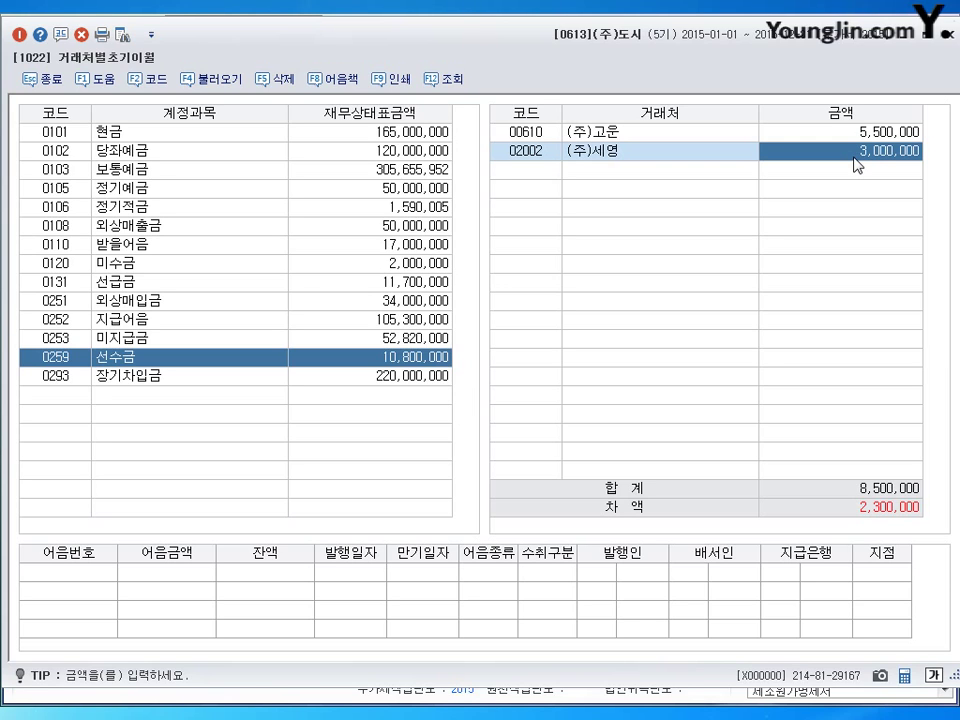
type("3400000")
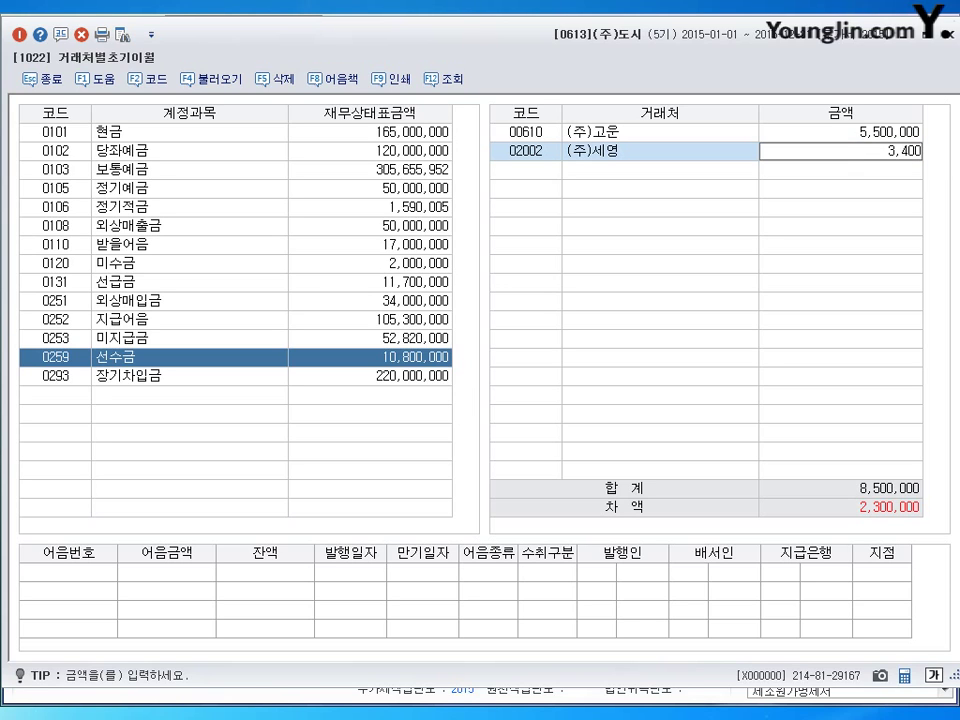
key("Return")
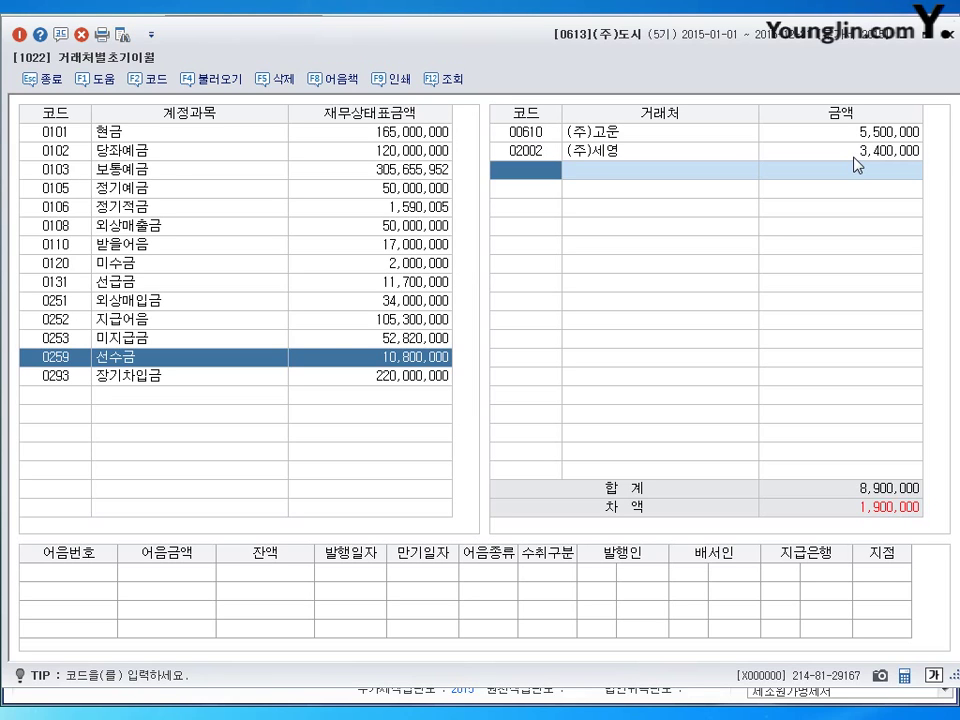
Step: Add 고려상사 (03500) under 선수금 with an amount of 1,900,000 and close the 거래처별초기이월 form
left_click(880, 134)
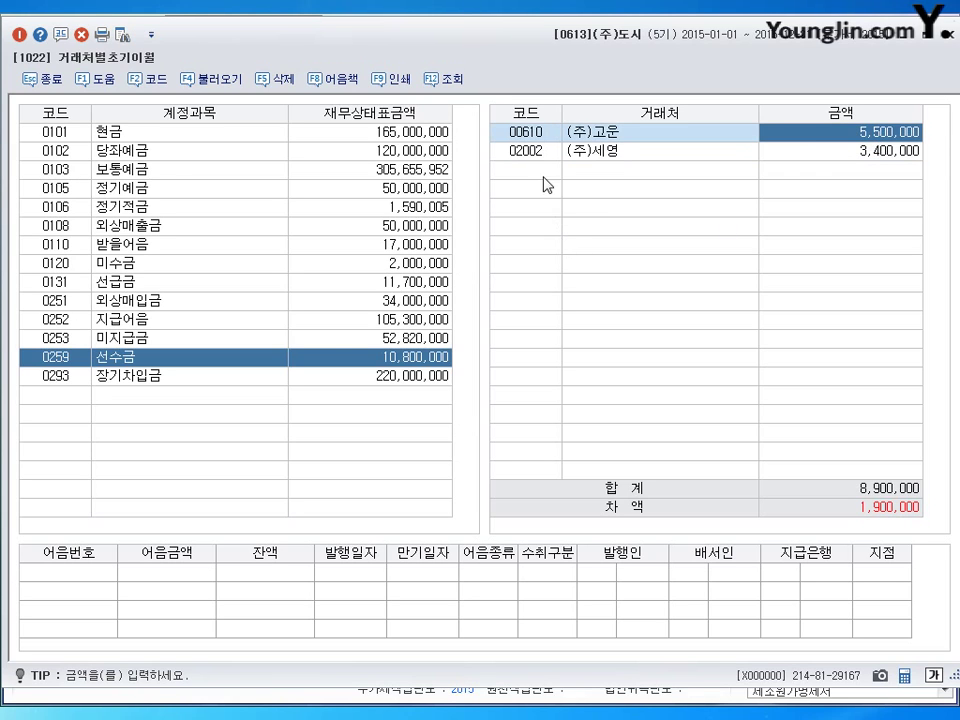
left_click(569, 212)
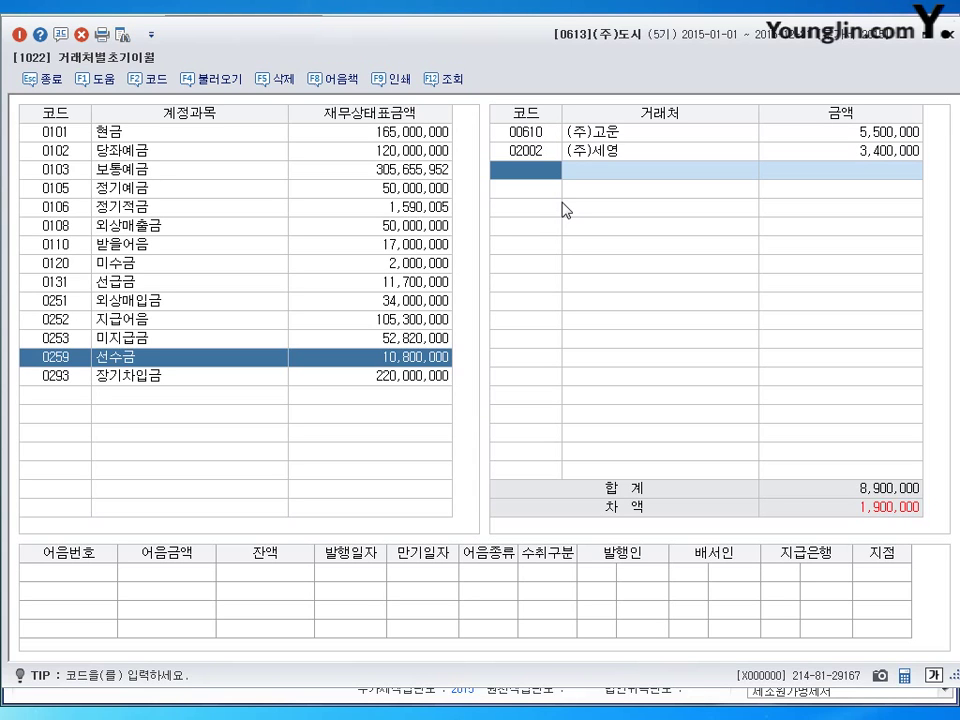
left_click(145, 84)
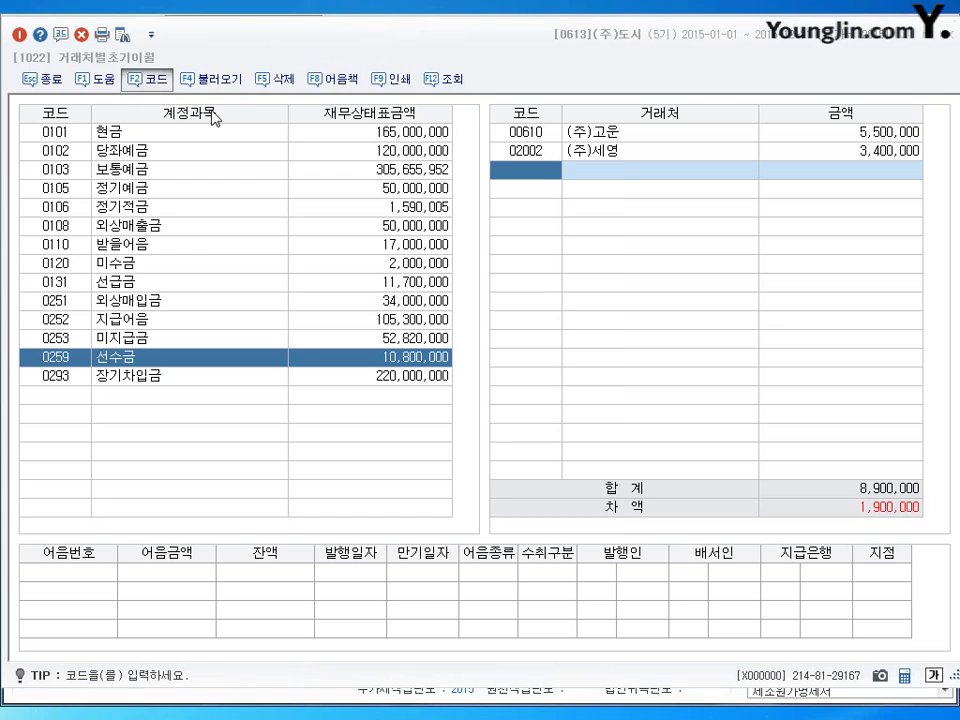
type("고려")
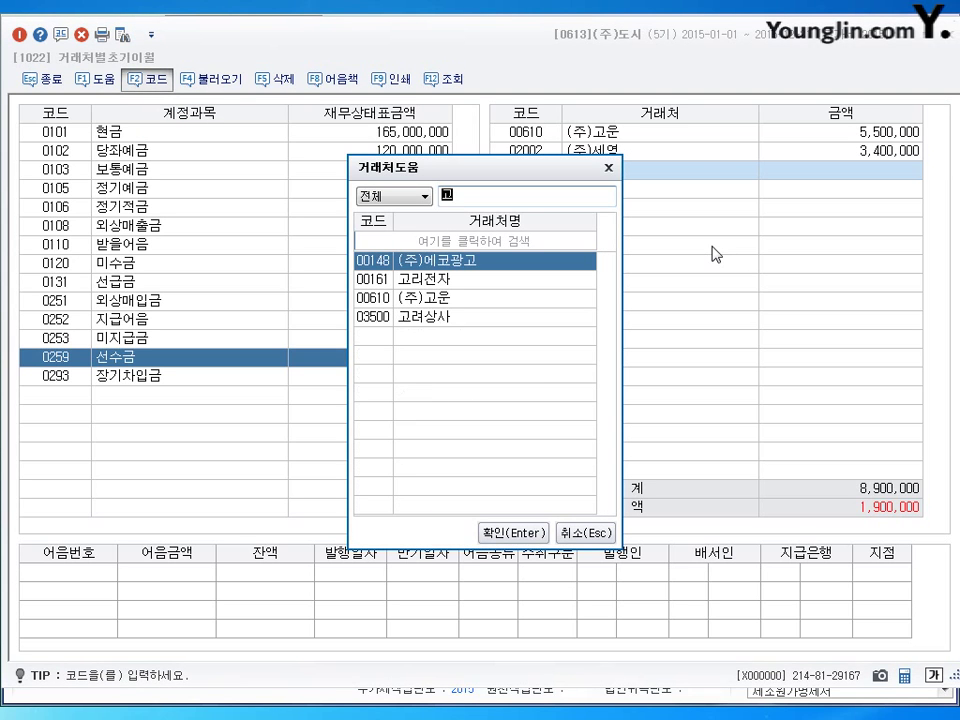
key("Return")
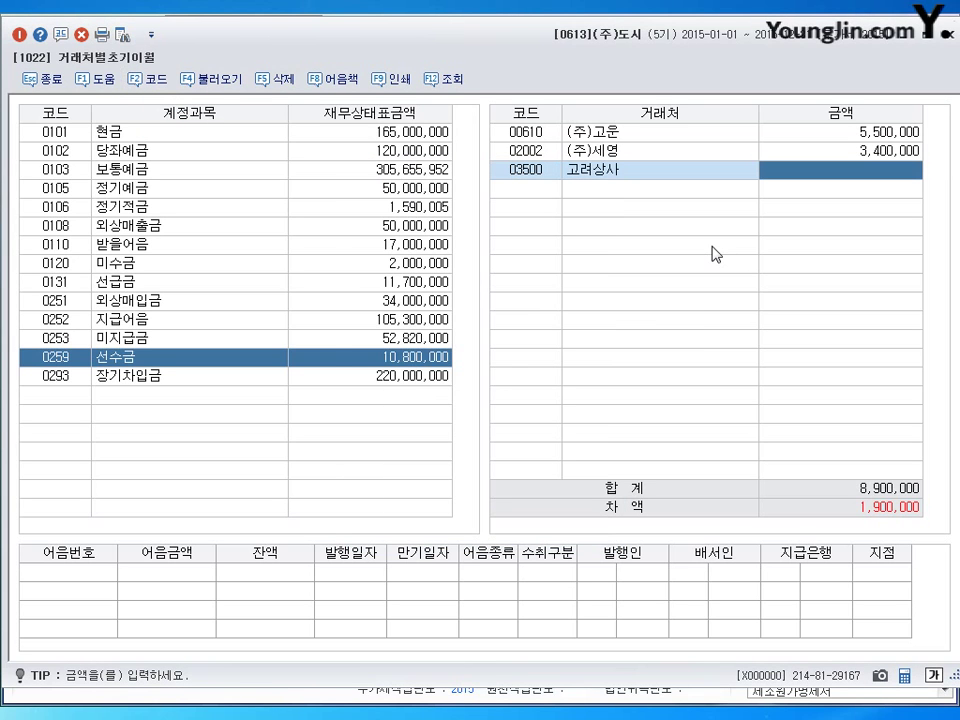
type("1900000")
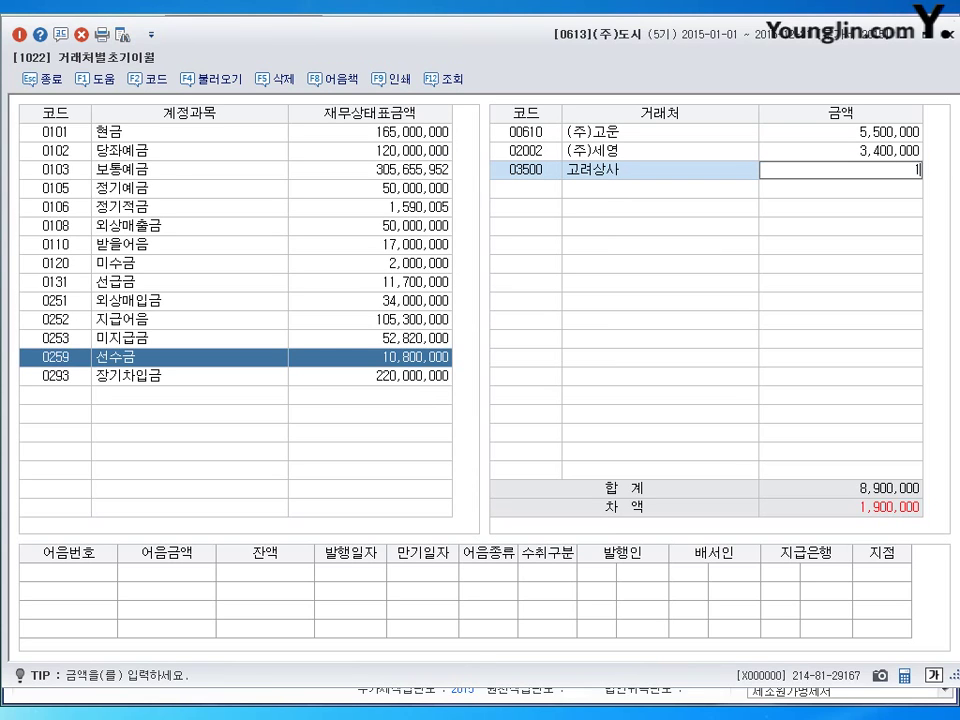
key("Return")
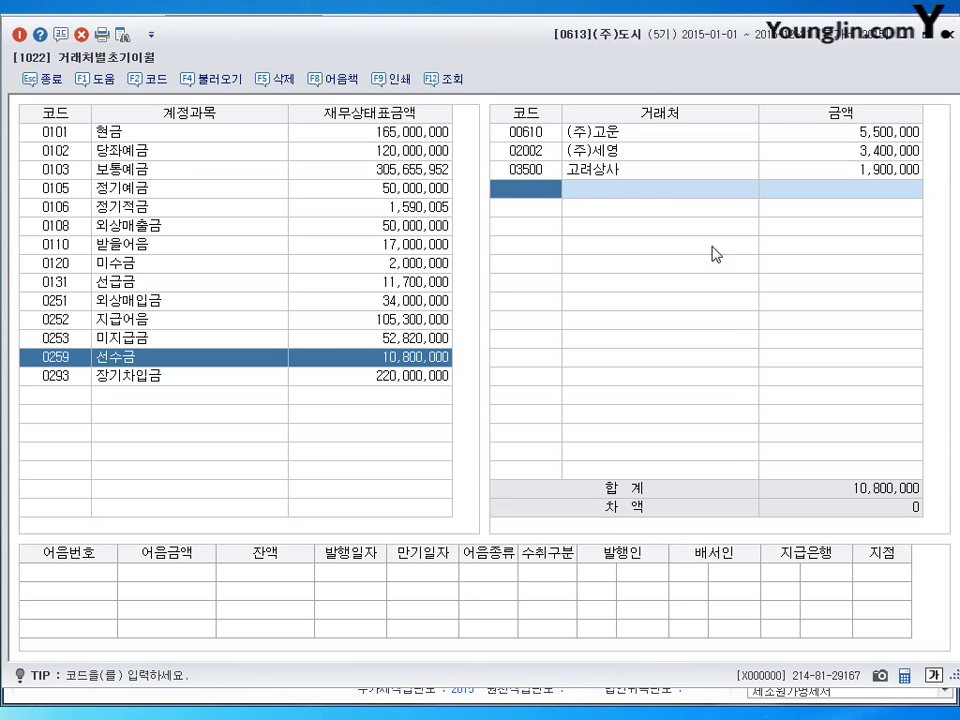
left_click(947, 36)
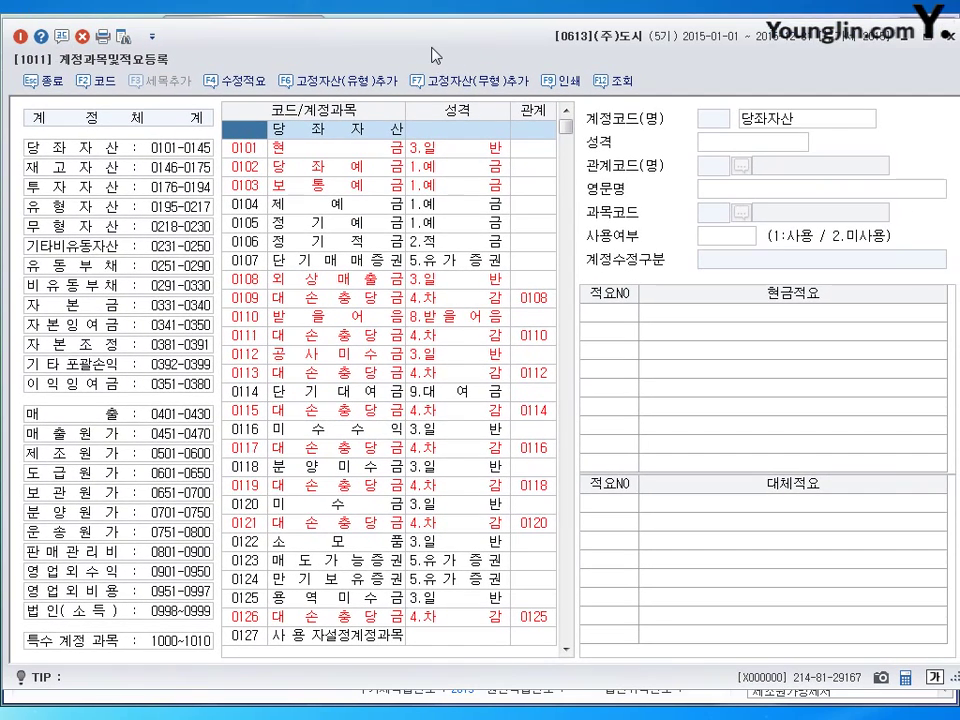
Step: Add cash memo 5 "직원성과급 지급" to 상여금 (0505) under 제조원가 and close 계정과목및적요등록
left_click(108, 454)
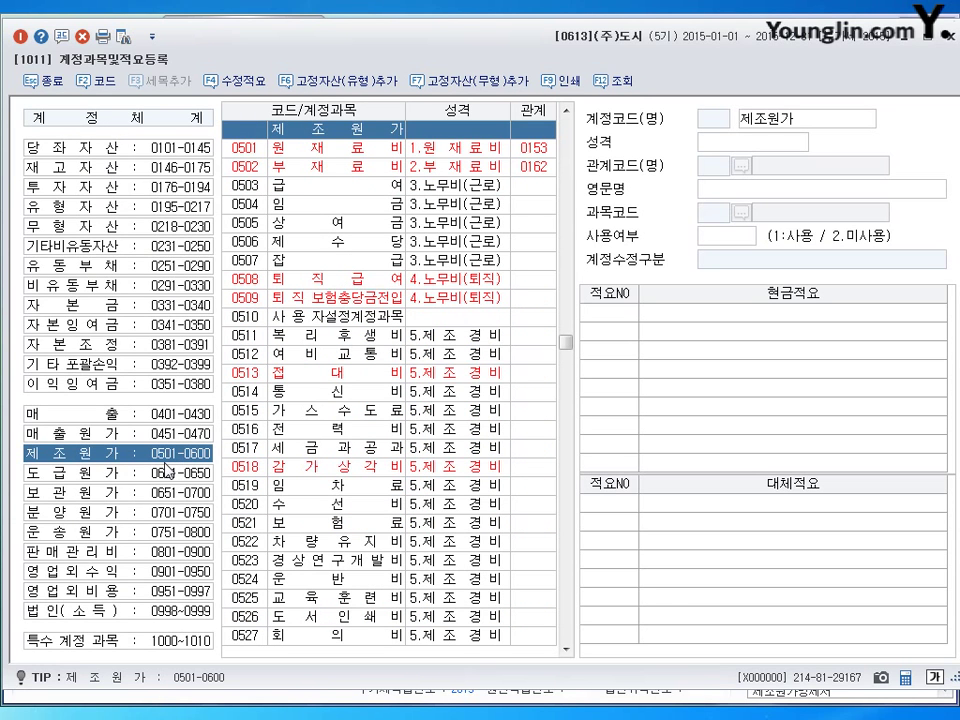
left_click(313, 228)
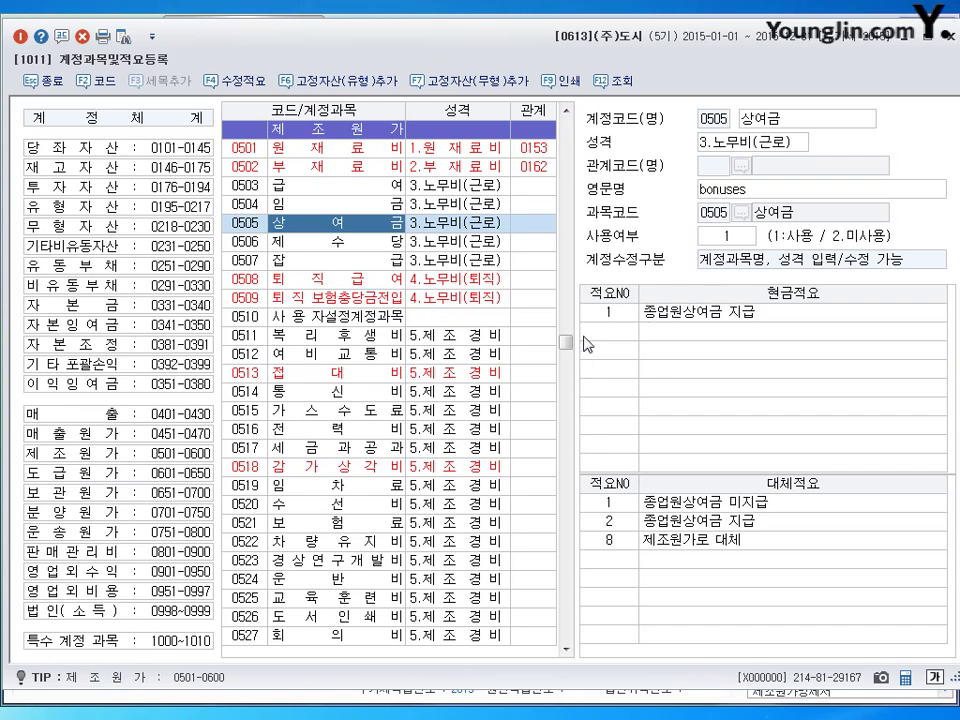
left_click(676, 368)
type("5")
key("Return")
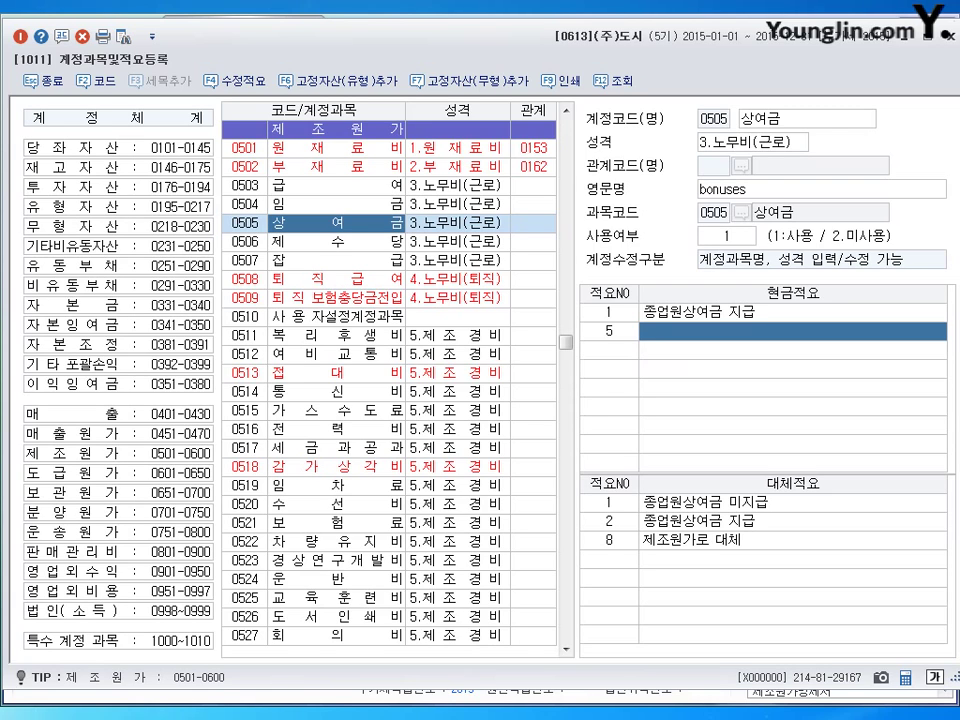
type("직원")
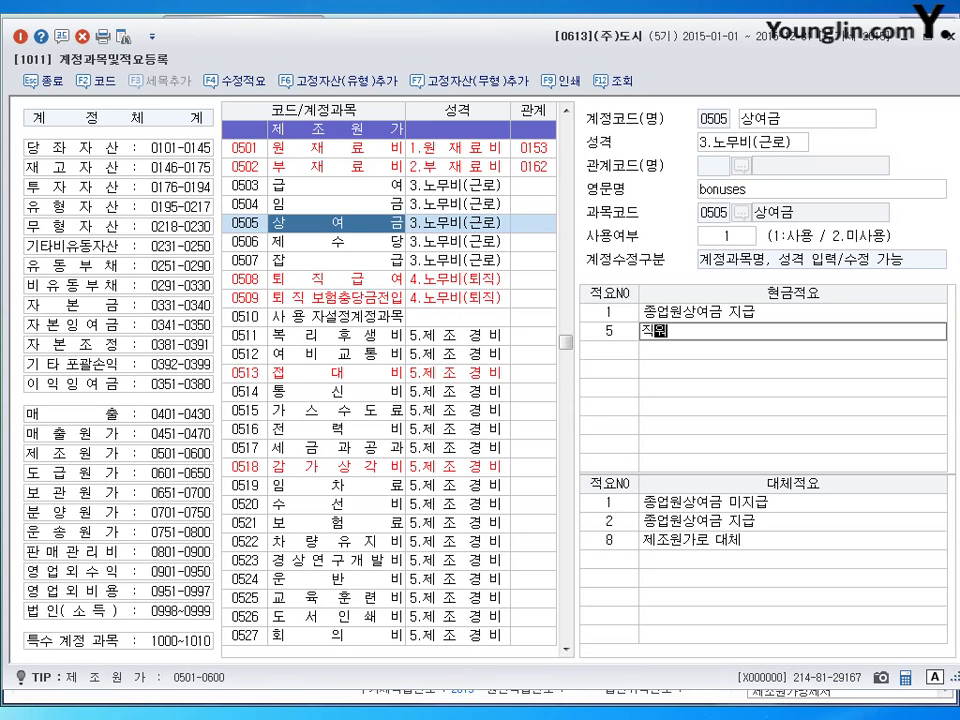
type("상과급 지급")
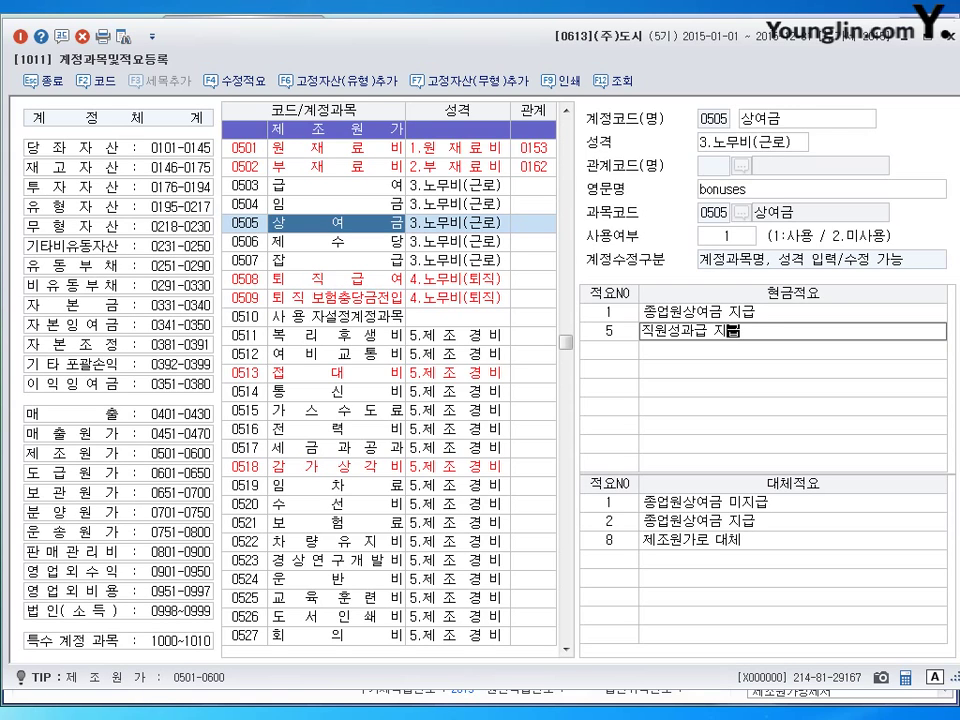
key("Return")
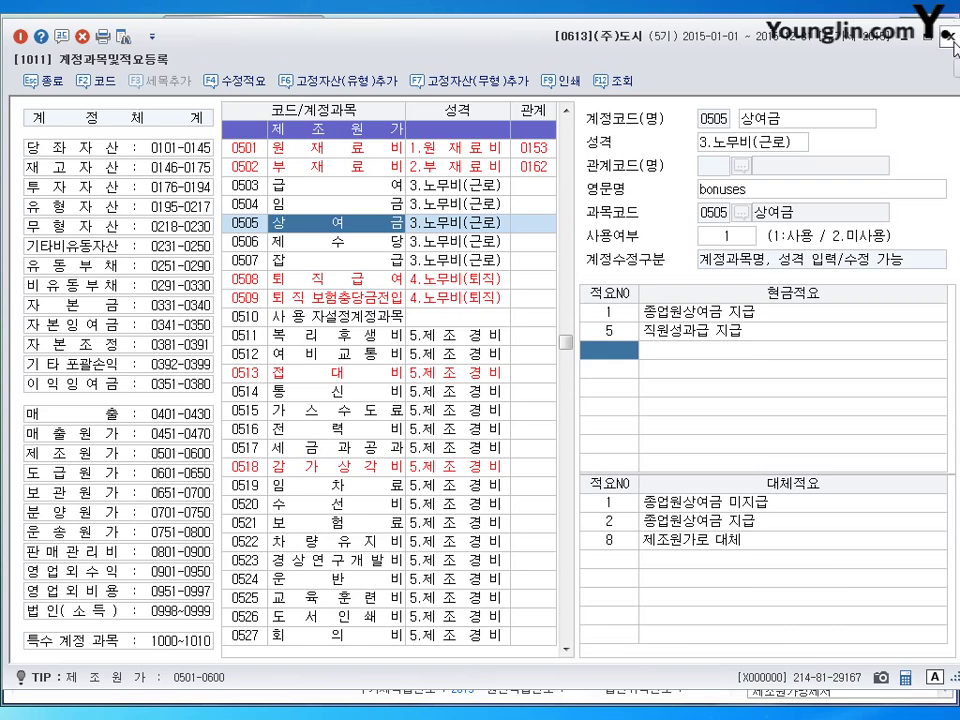
key("Escape")
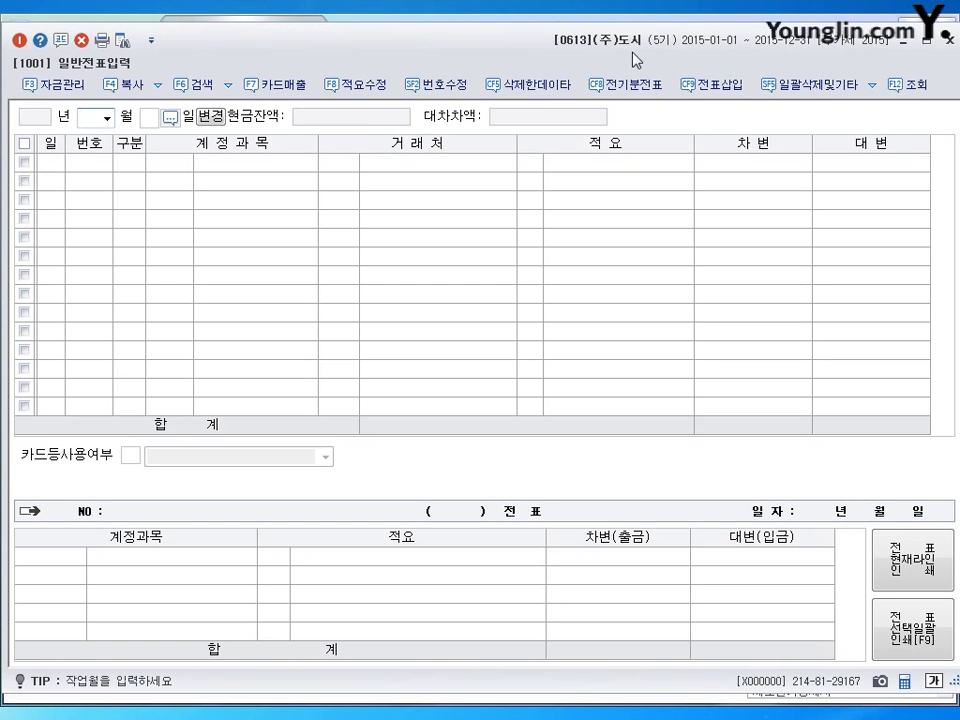
Step: Load the October 2015 vouchers in 일반전표입력 and begin a new line dated the 10th
type("10")
key("Return")
key("Return")
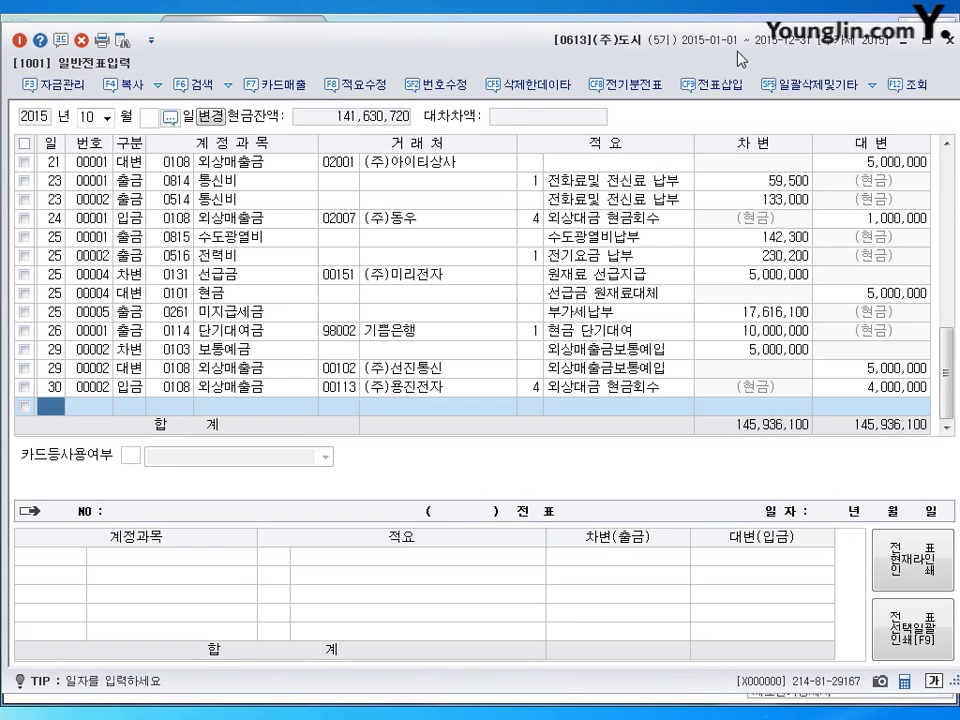
type("10")
key("Return")
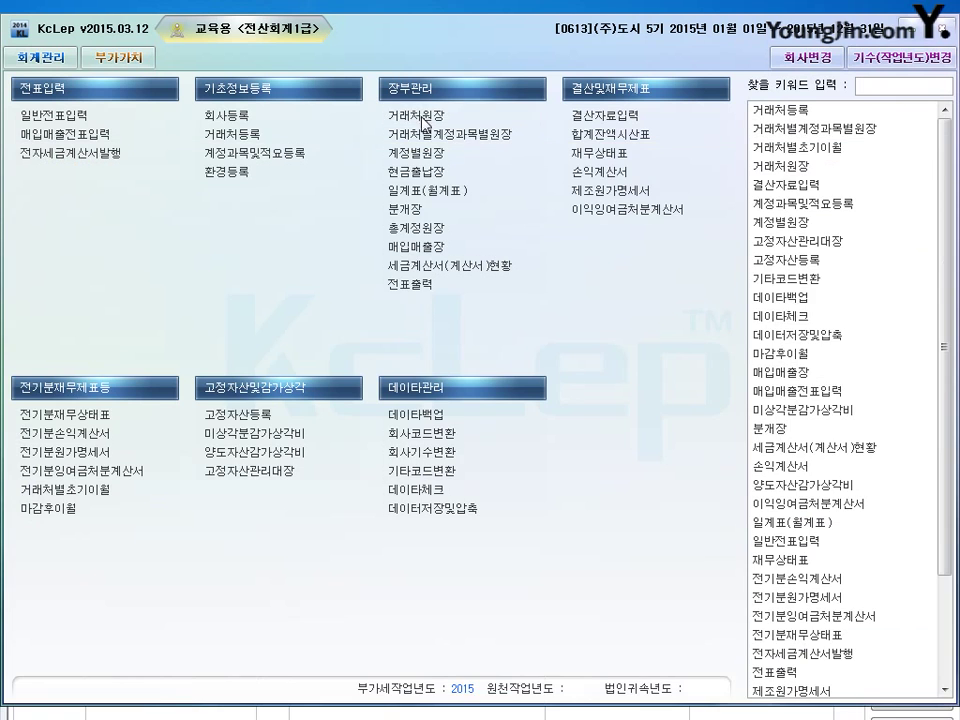
Step: Open 거래처원장 and set the period from 2015-07-31 to 2015-07-31
left_click(450, 118)
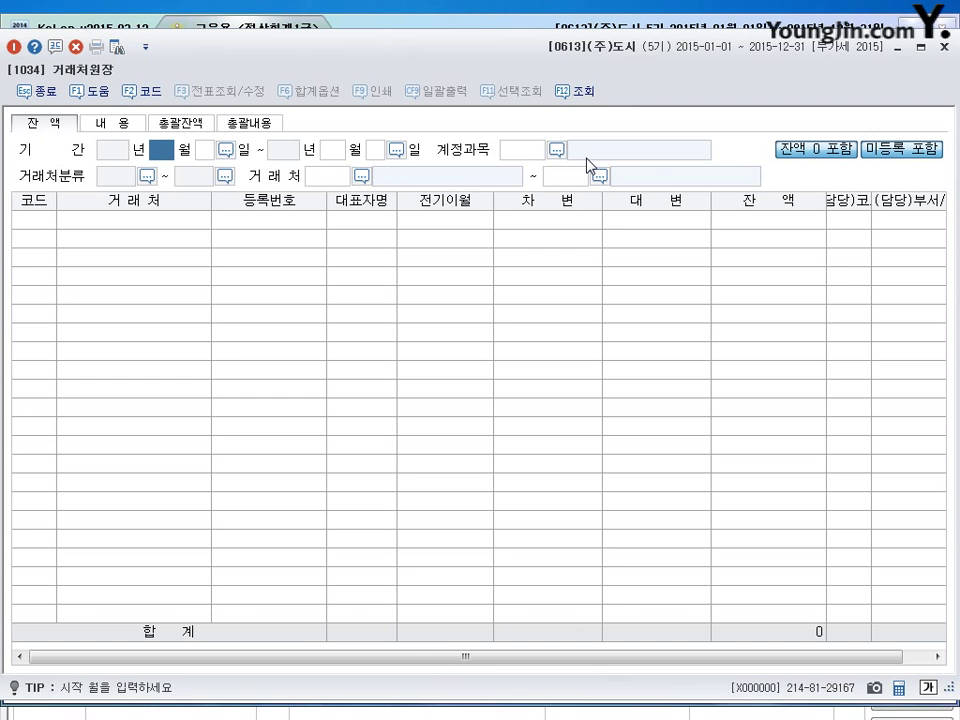
type("7")
key("Return")
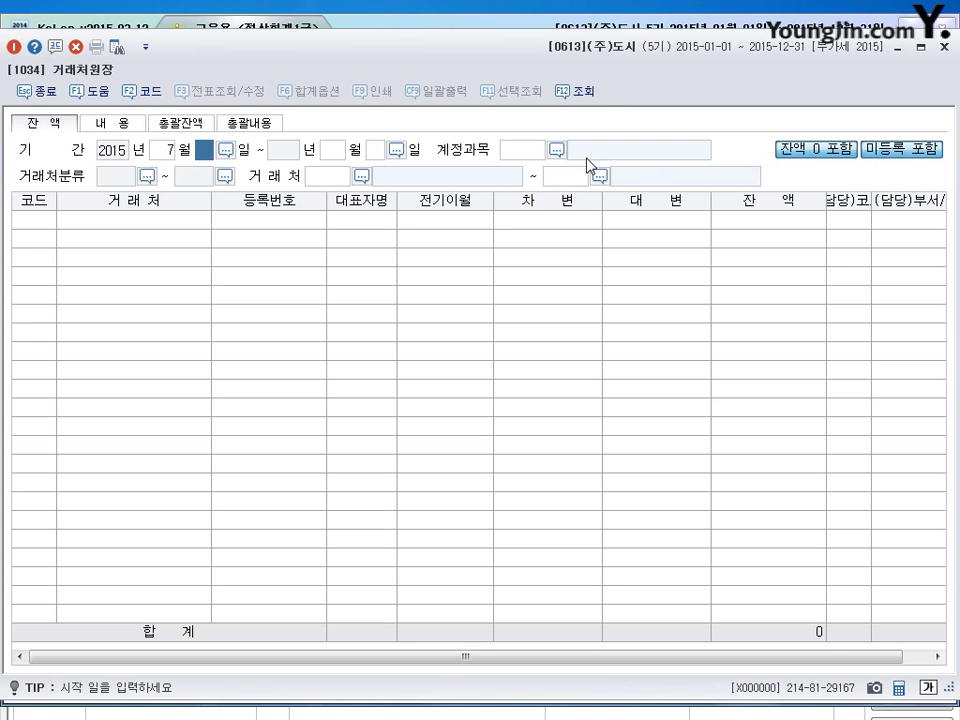
type("31")
key("Return")
type("7")
key("Return")
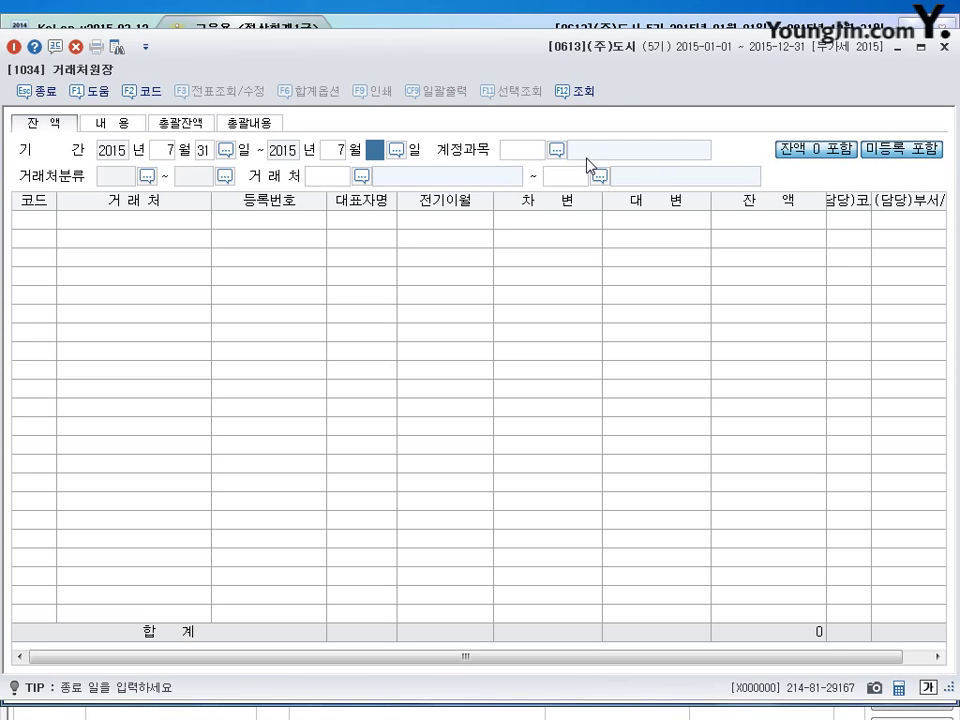
type("31")
key("Return")
Step: Look up the 외상매출금 (0108) balance of (주)나무상사 (00169), then close the ledger
type("108")
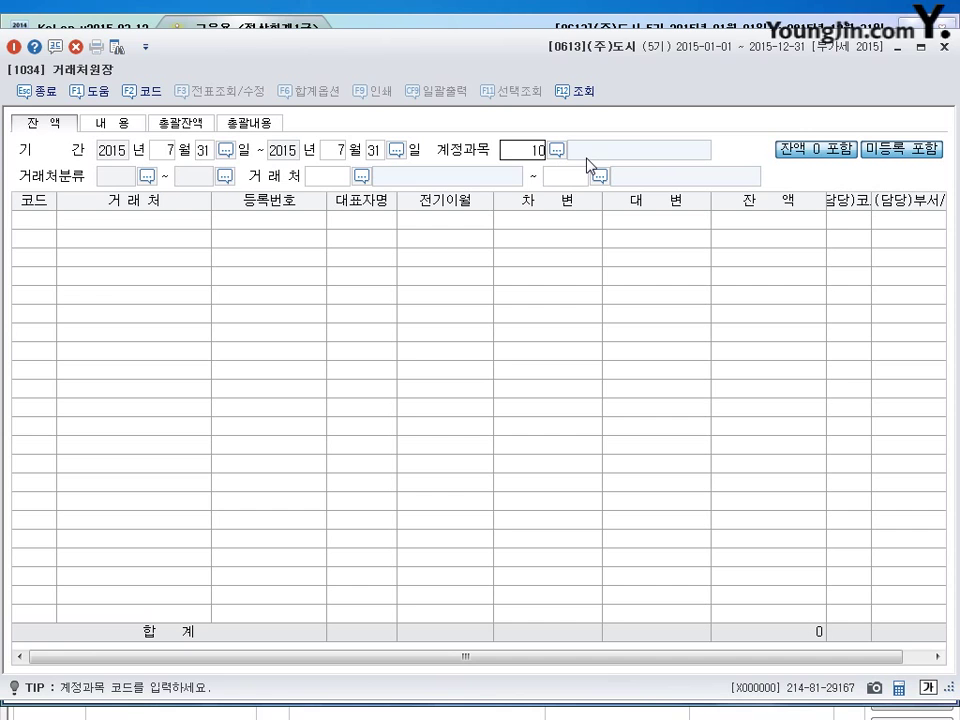
key("Return")
key("F2")
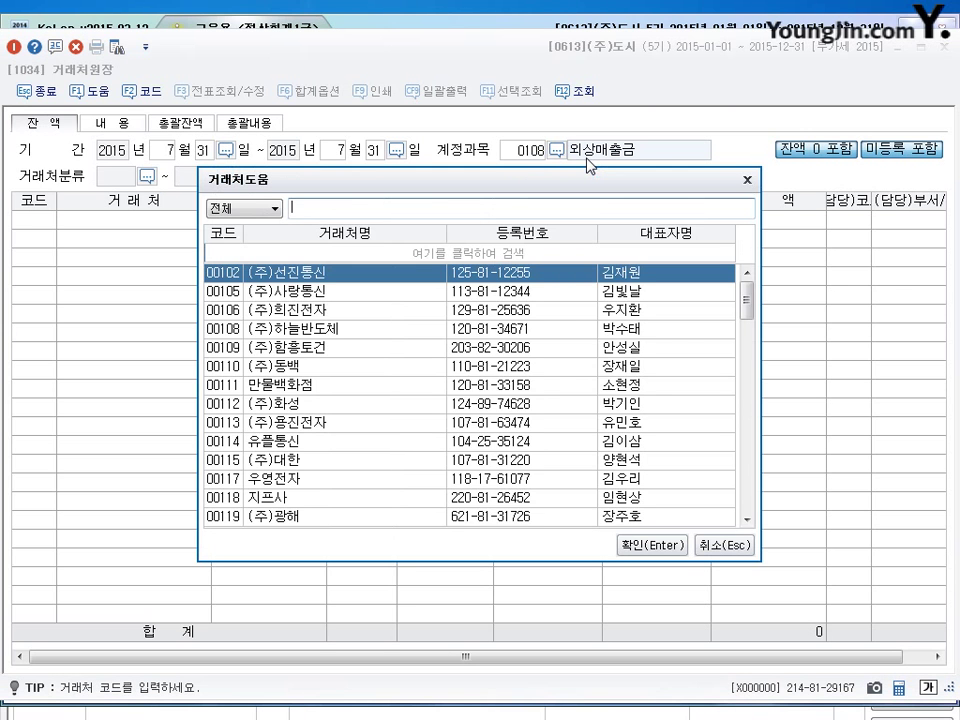
type("나무")
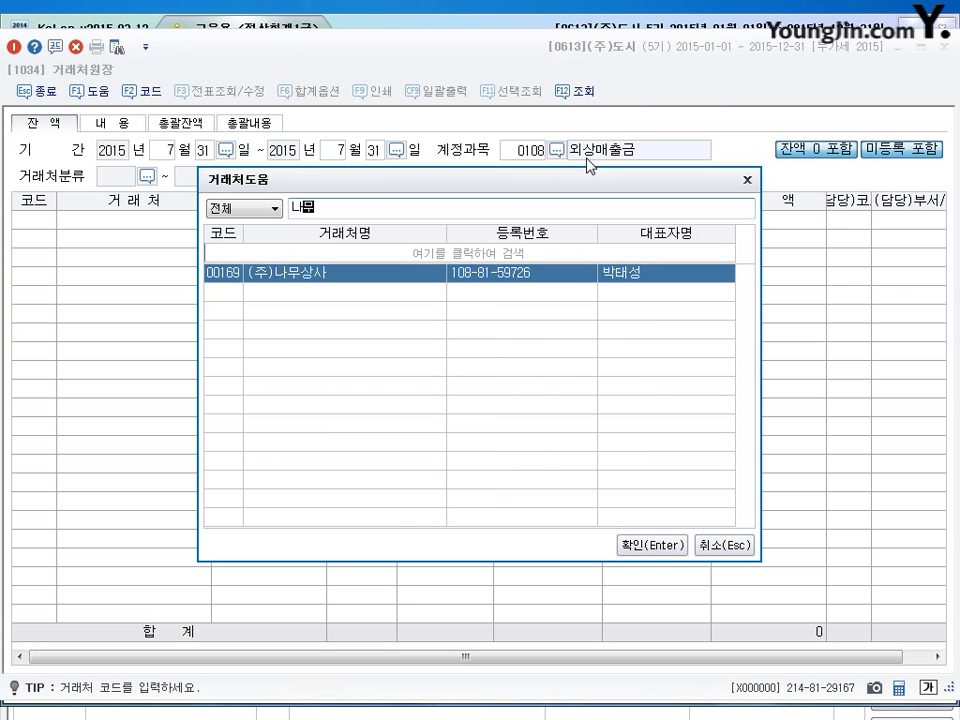
key("Return")
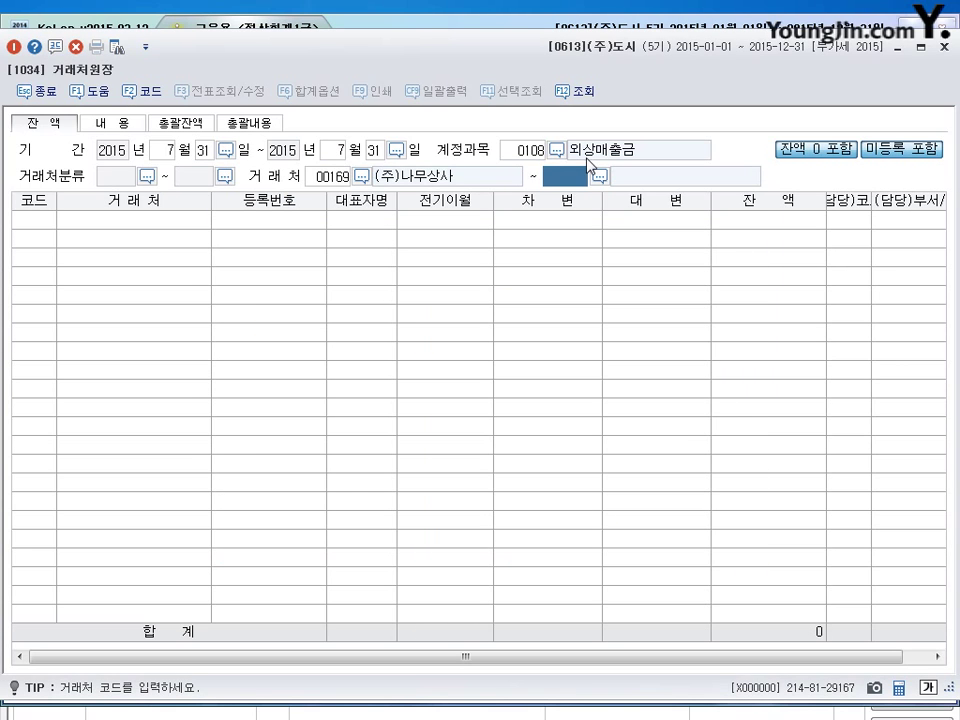
type("169")
key("Return")
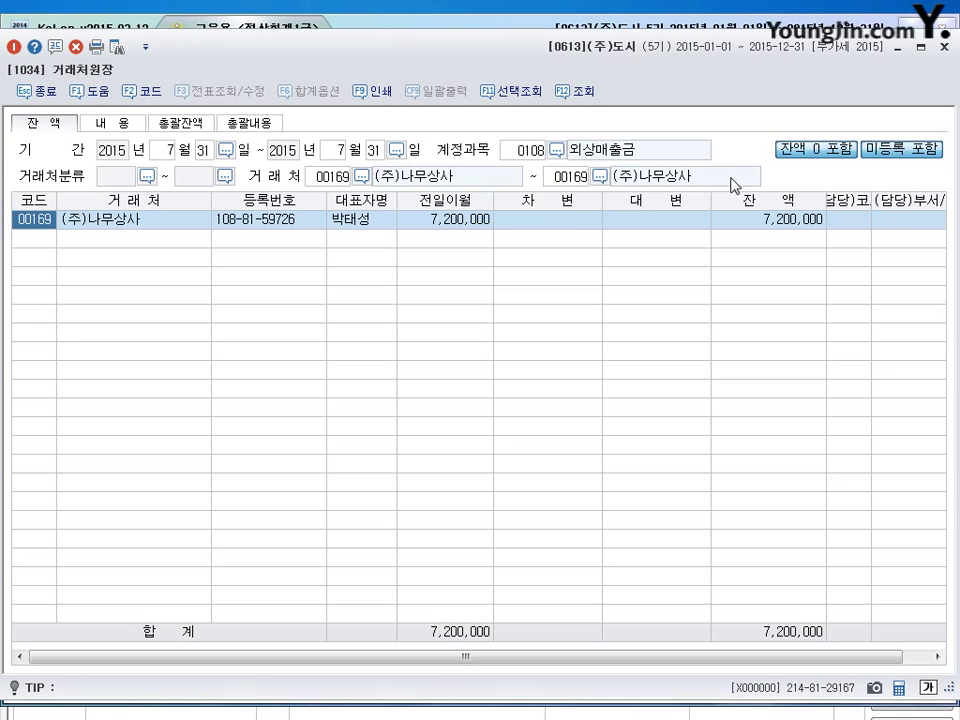
left_click(792, 229)
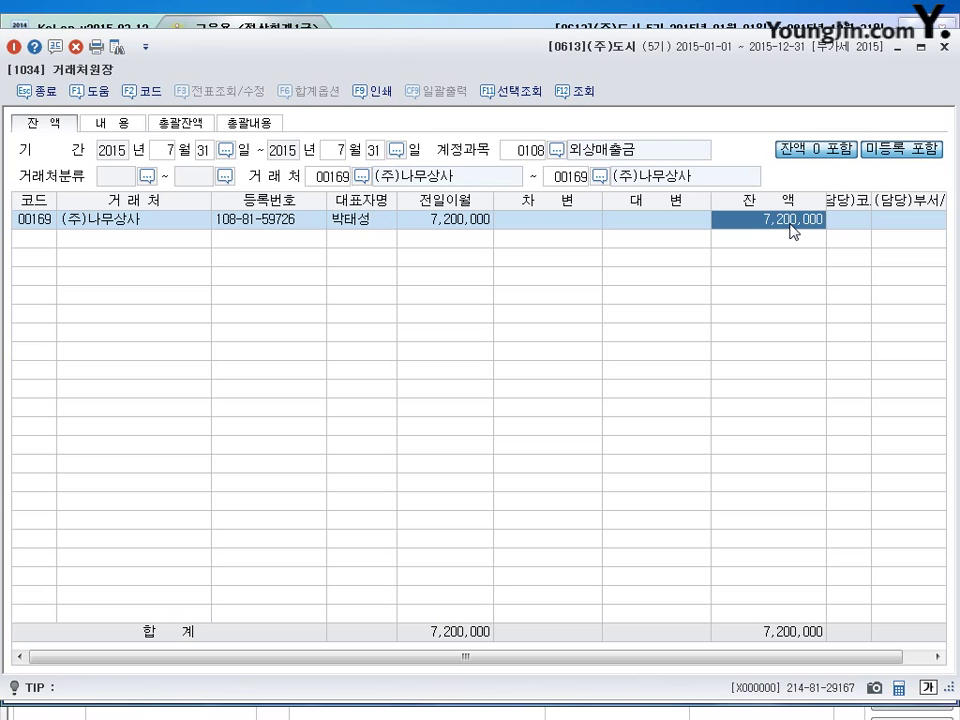
left_click(946, 46)
Step: Return to 일반전표입력 and enter a 차변 line on October 10 for 보통예금 (0103) of 7,200,000
left_click(560, 712)
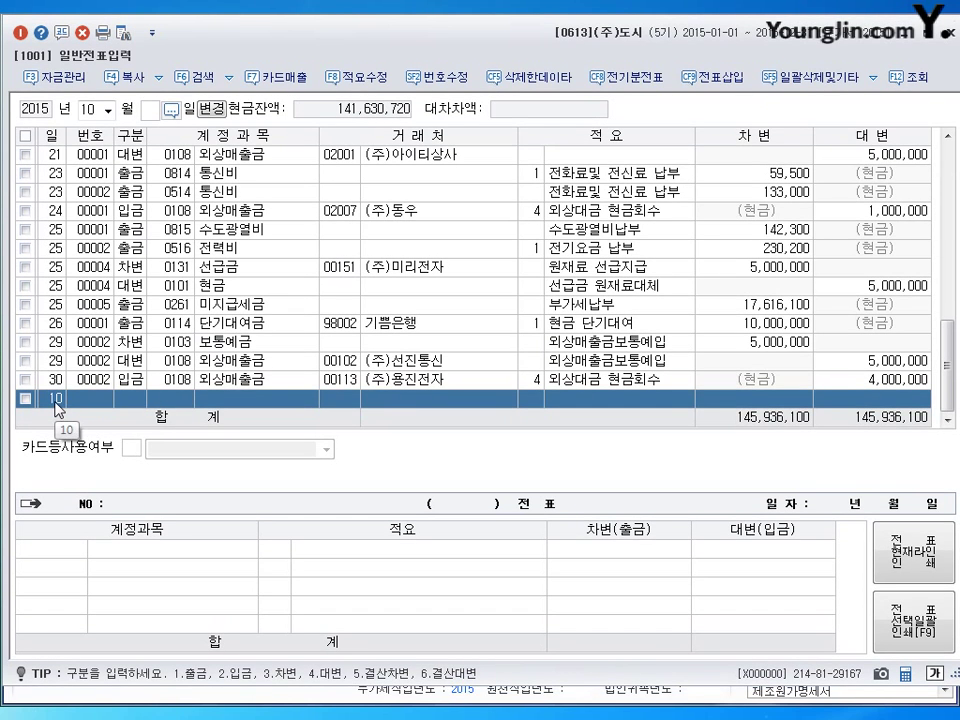
left_click(57, 400)
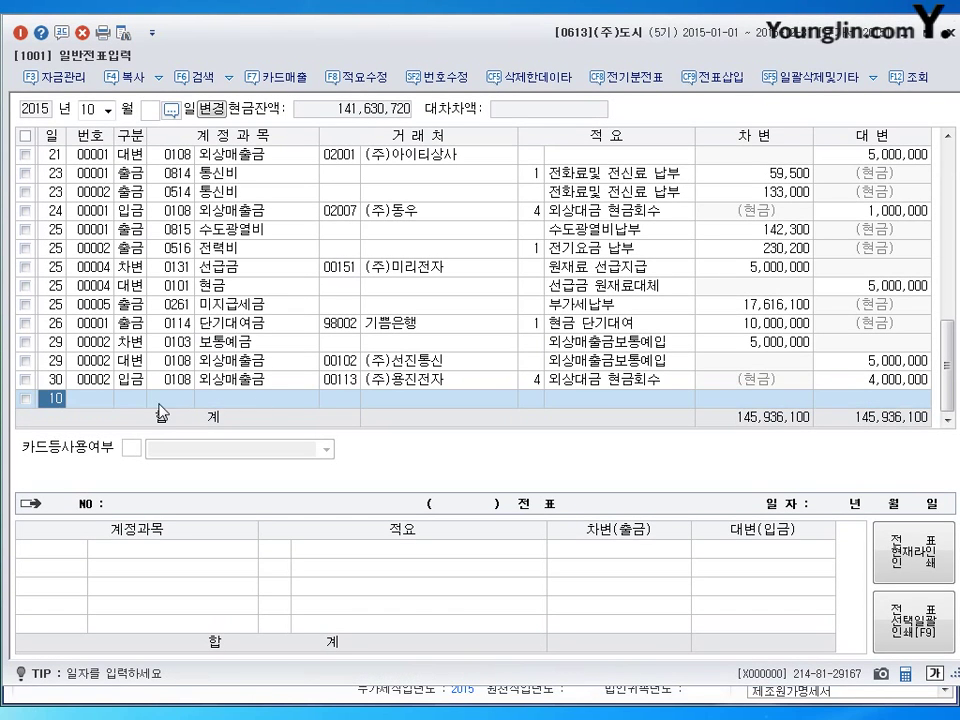
key("Return")
type("3")
key("Return")
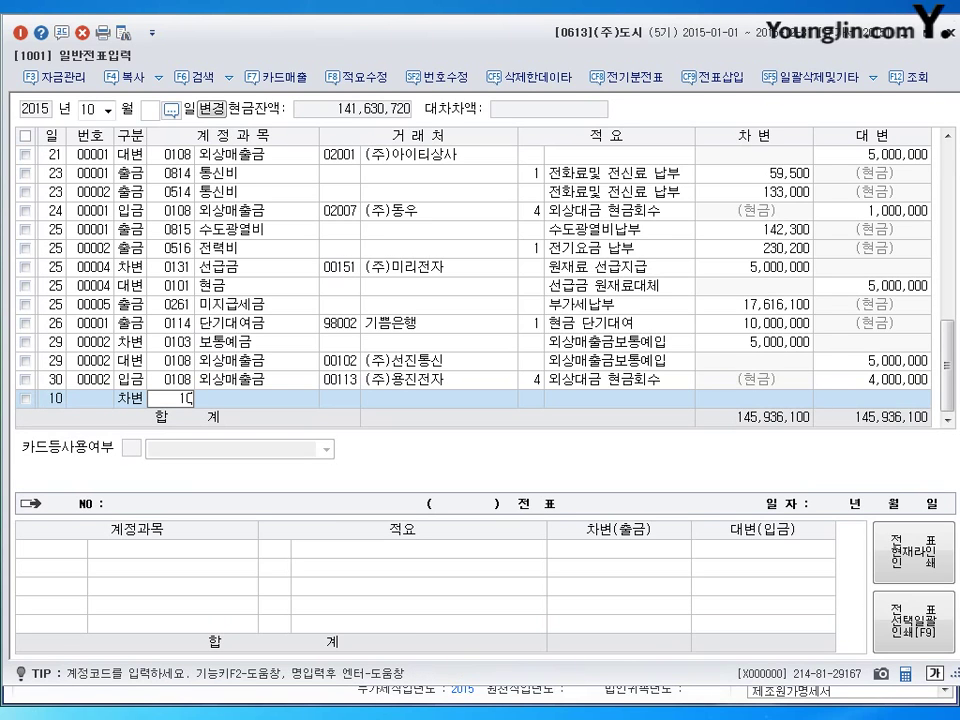
type("103")
key("Return")
key("Return")
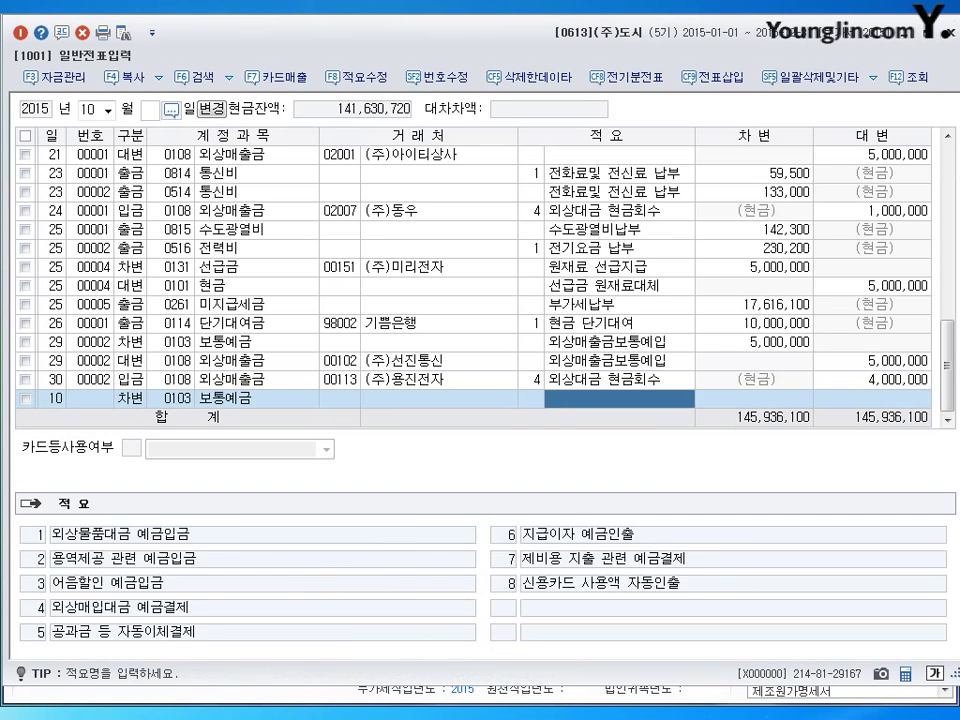
key("Return")
type("7200000")
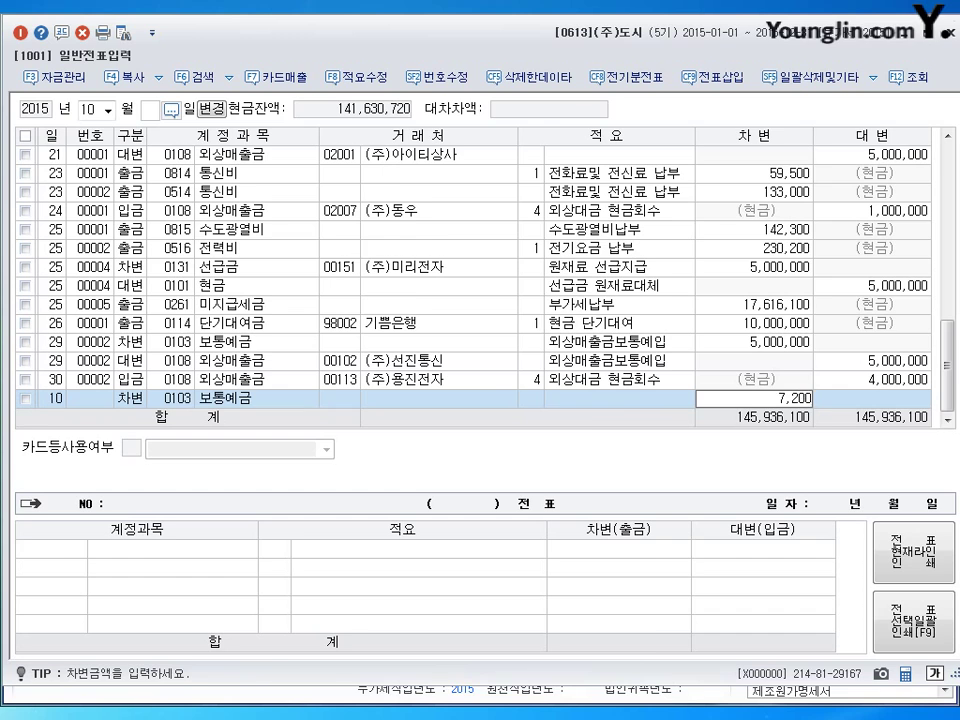
key("Return")
Step: Enter the matching 대변 line for 외상매출금 (0108) with (주)나무상사 (00169) as the trading partner
type("4")
key("Return")
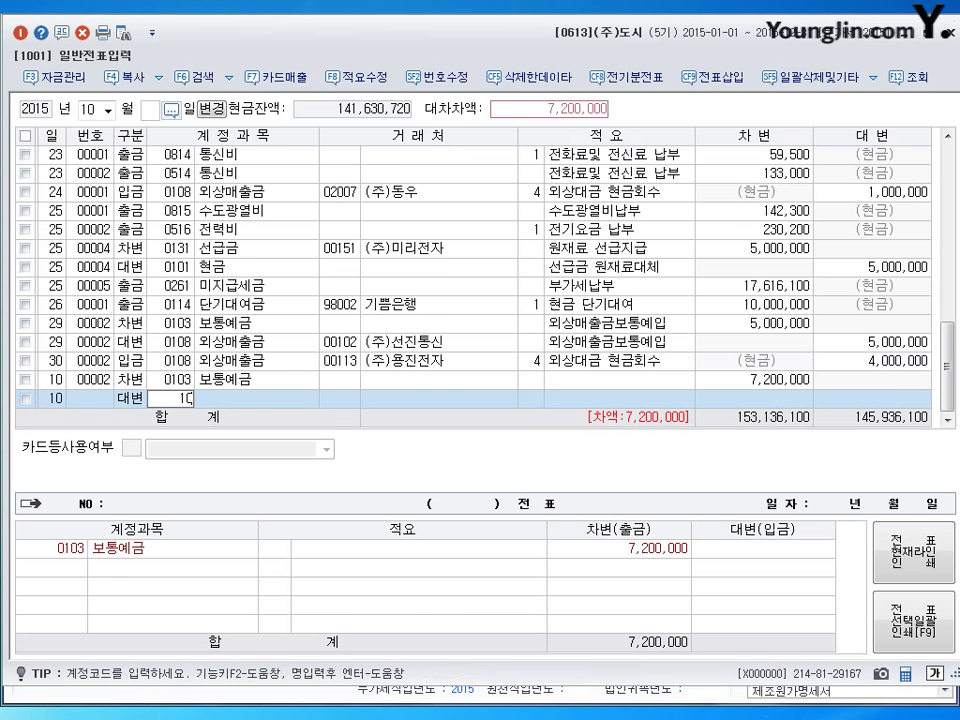
type("108")
key("Return")
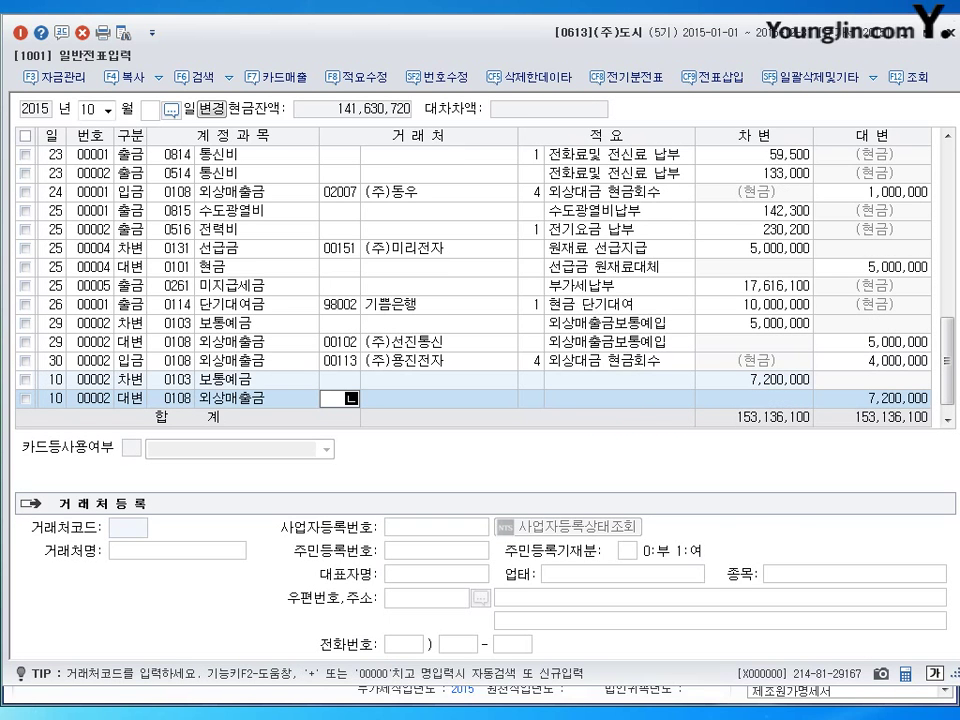
type("나무")
key("Return")
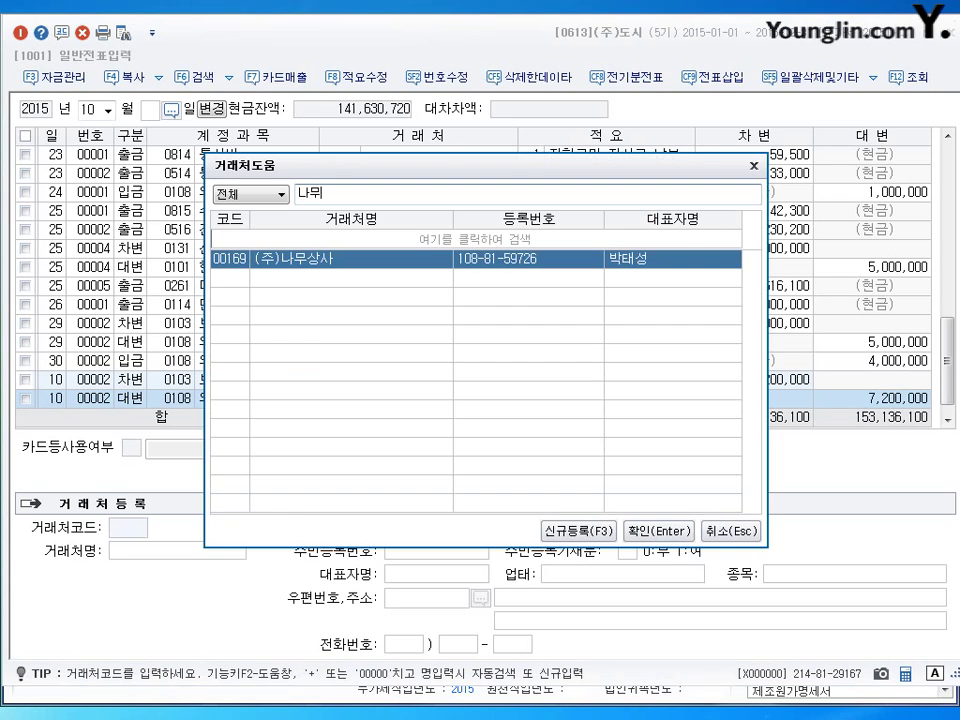
key("Return")
key("Return")
key("Return")
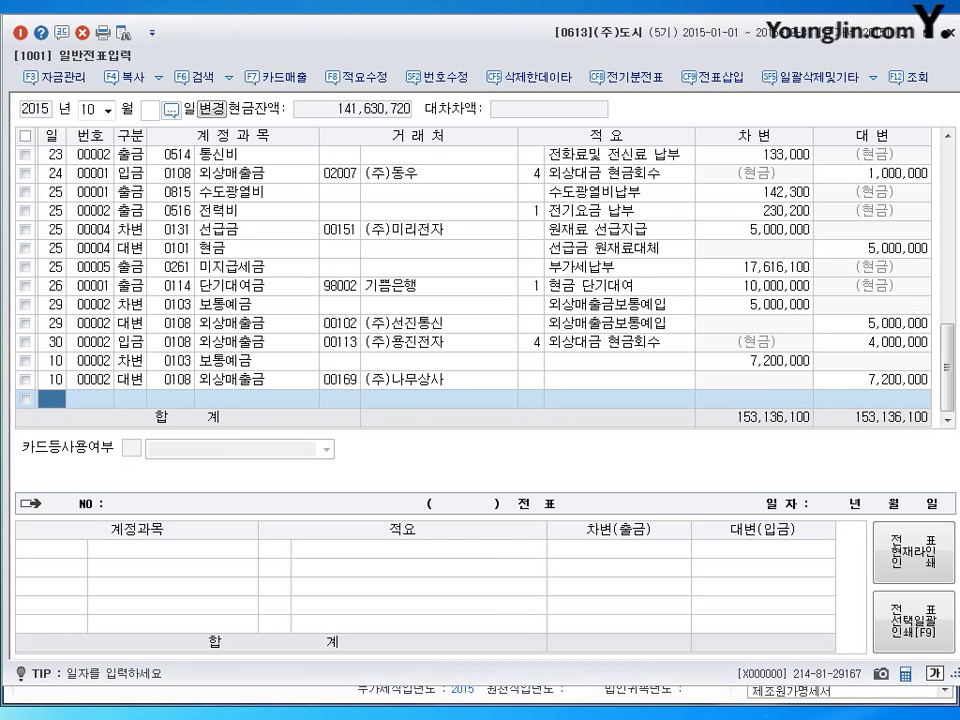
Step: Start a 차변 line dated October 12 with the account 미지급금 (0253)
type("12")
key("Return")
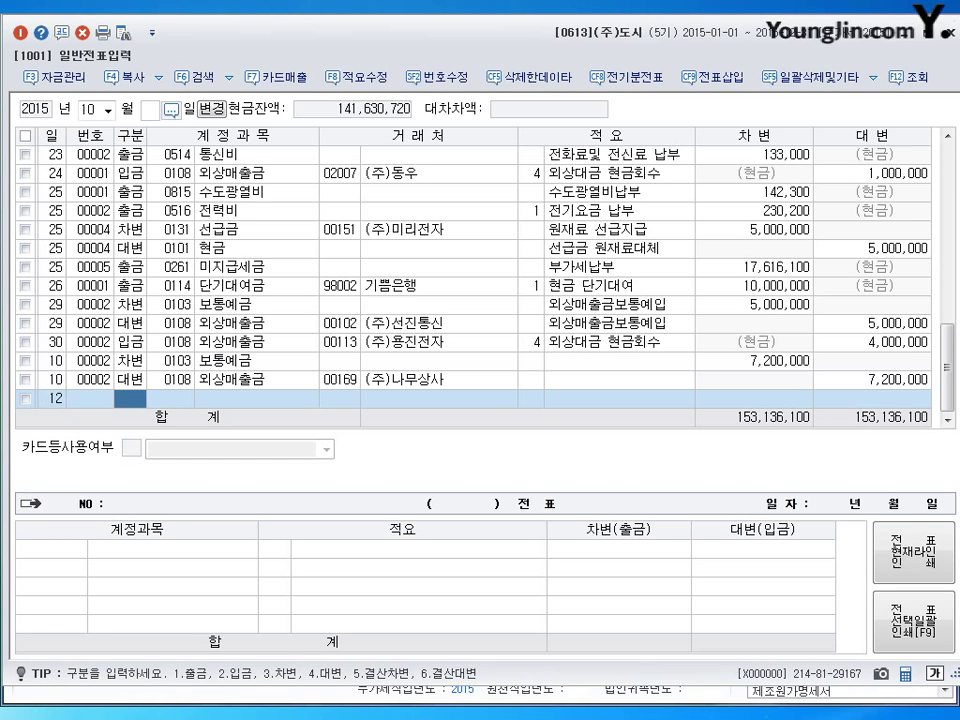
type("3")
key("Return")
type("253")
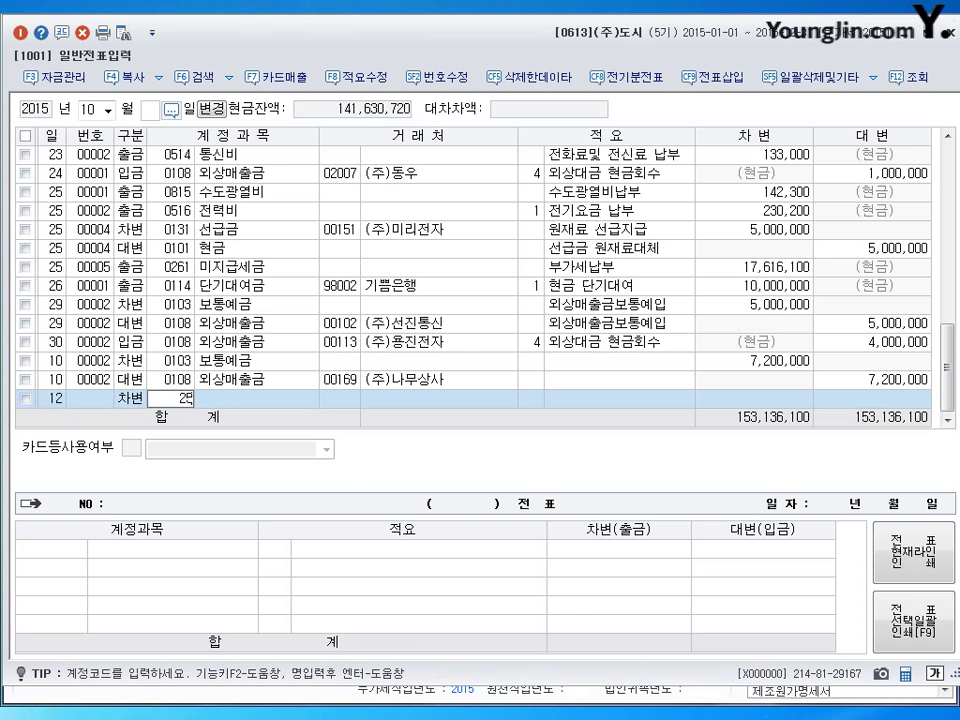
key("Return")
Step: Assign 공장부동산 (00900) as trading partner of the 미지급금 line and enter a debit of 3,000,000
type("공ㅈ")
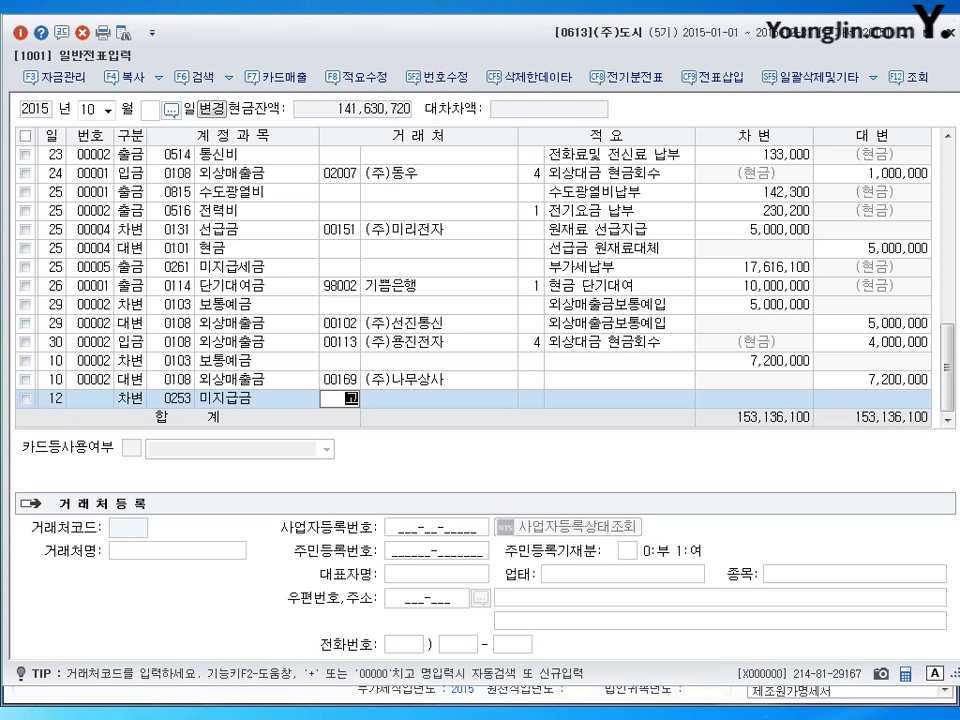
type("ㅏ")
key("Return")
key("Return")
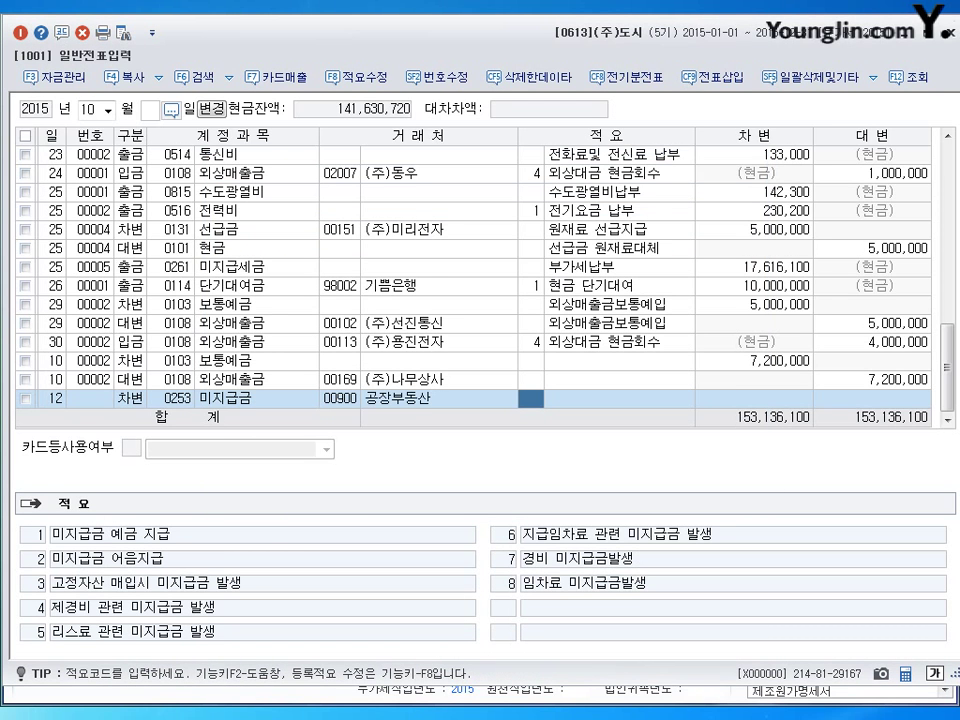
key("Return")
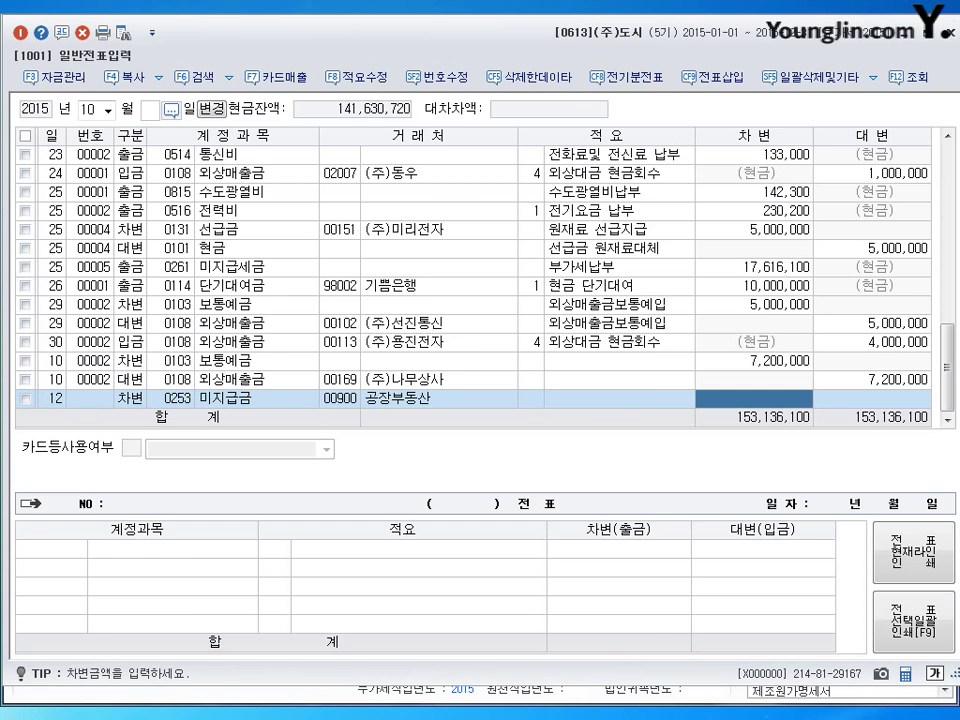
type("3000000")
key("Return")
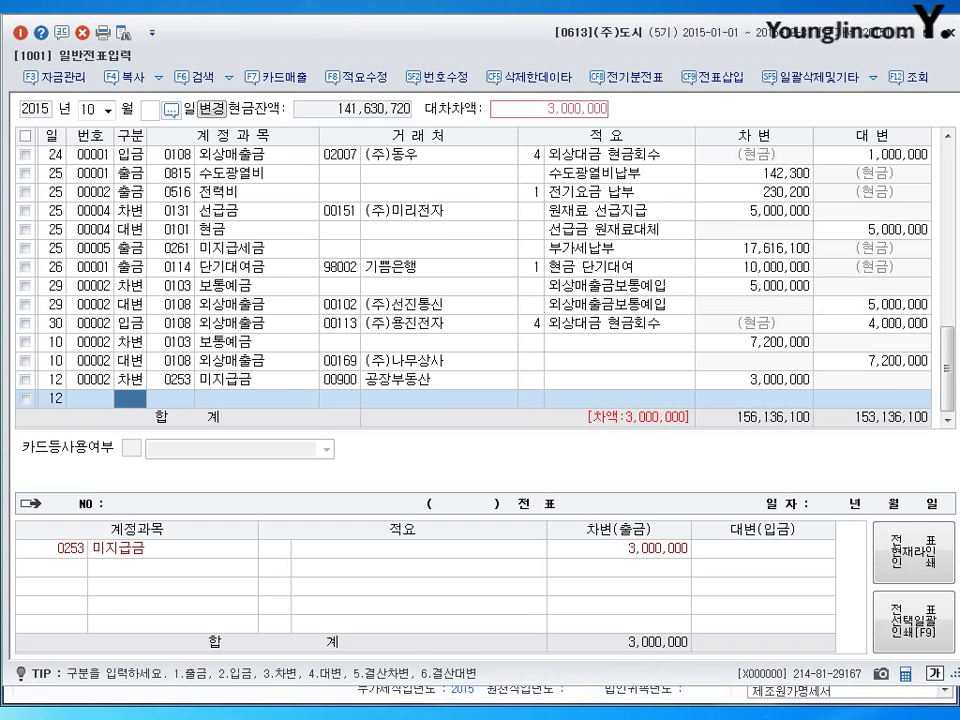
Step: Enter the matching October 12 대변 line for 임차보증금 (0232) of 3,000,000 with 공장부동산 (00900) as trading partner
type("4")
type("232")
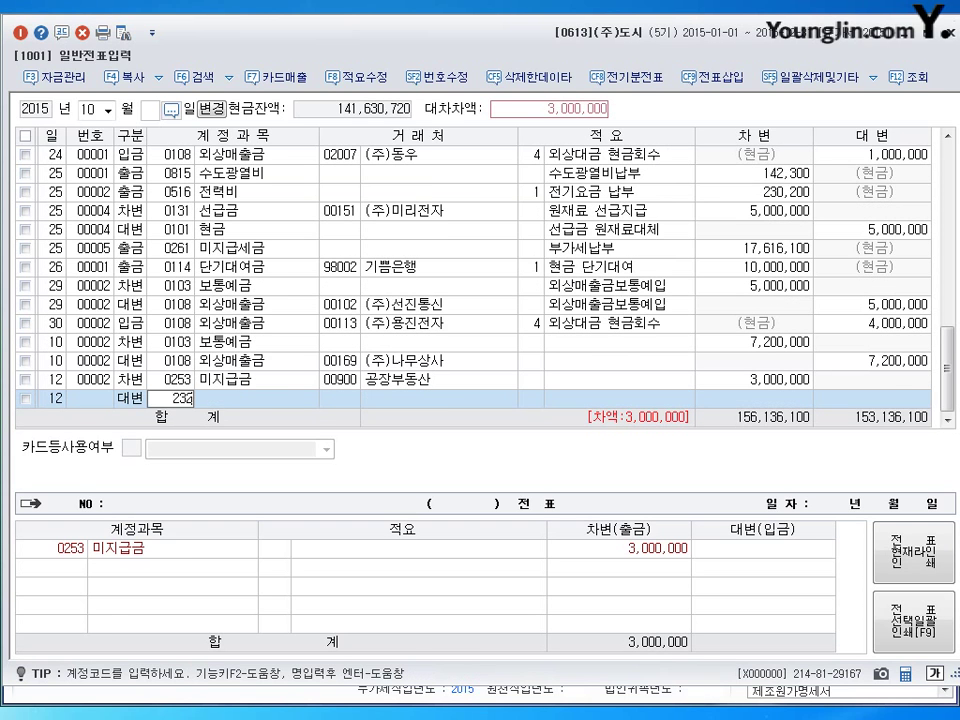
key("Return")
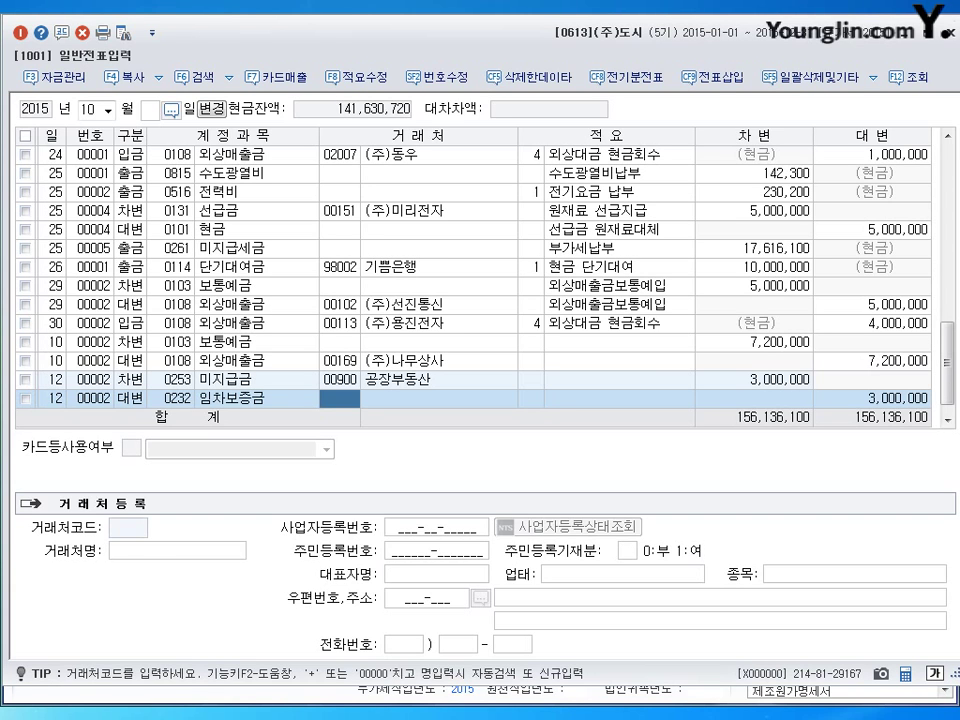
type("900")
key("Return")
key("Return")
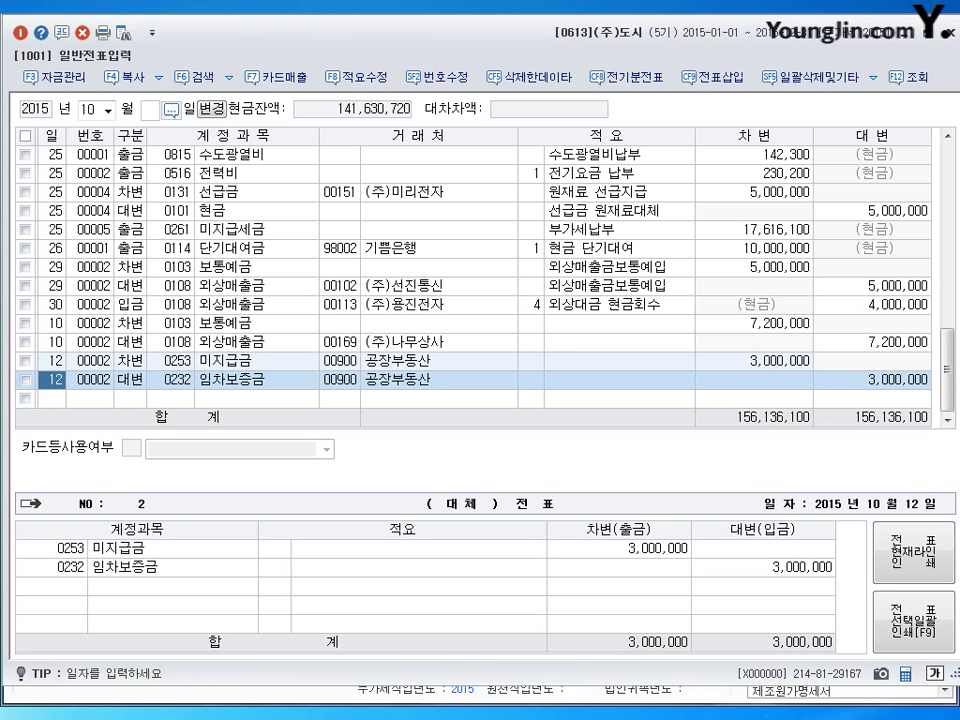
left_click(338, 380)
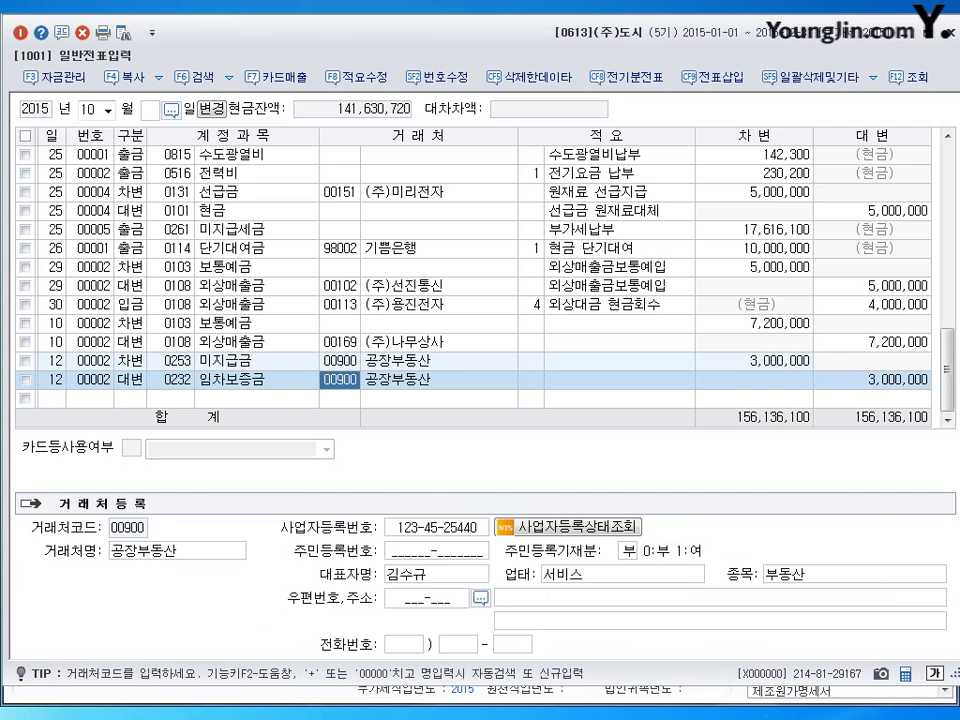
left_click(52, 398)
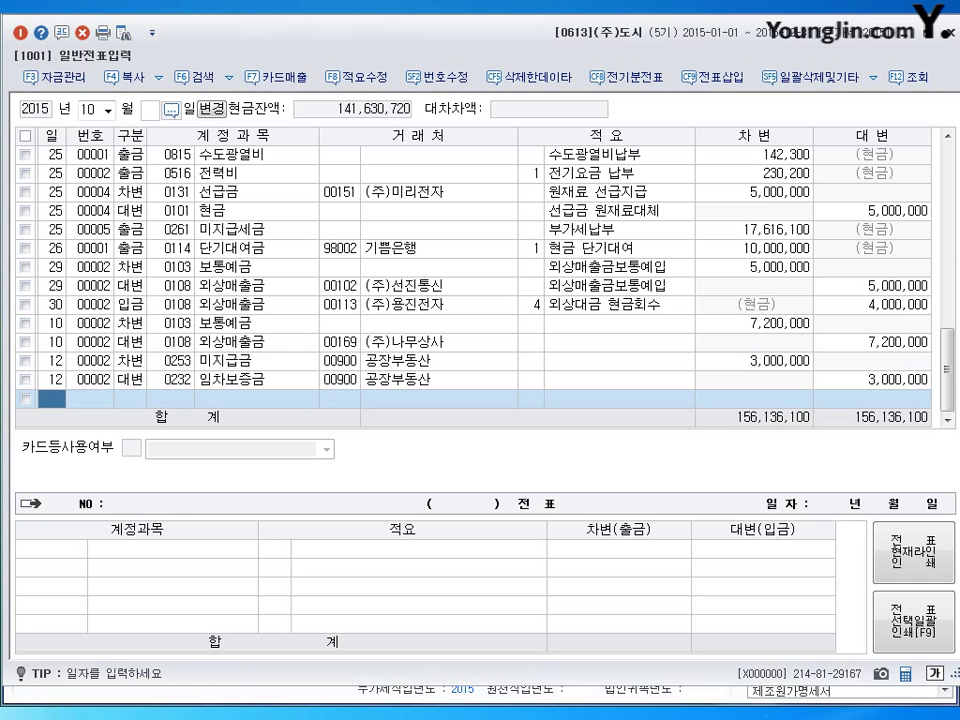
Step: Switch the vouchers to month 11 and start a 차변 line dated the 15th with the account 외상매입금 (0251)
left_click(89, 109)
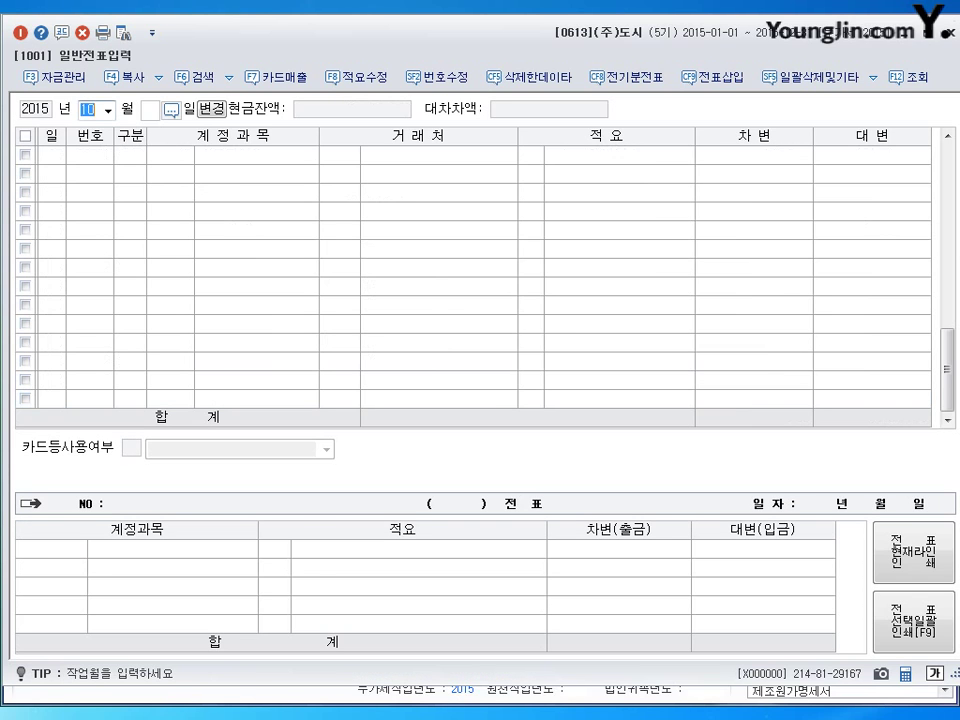
type("11")
key("Return")
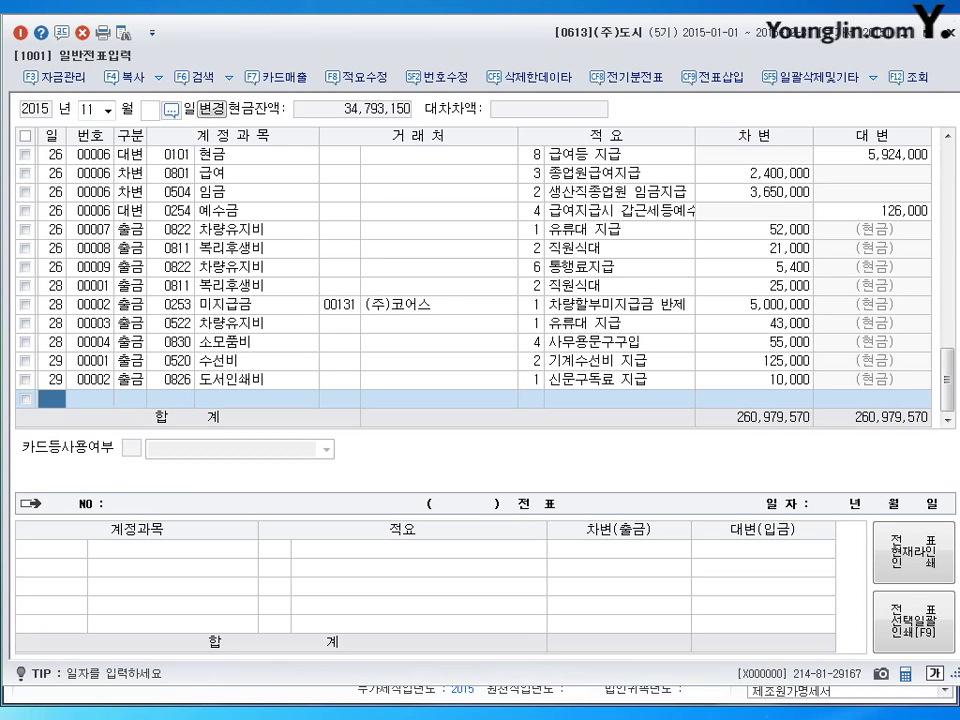
type("15")
key("Return")
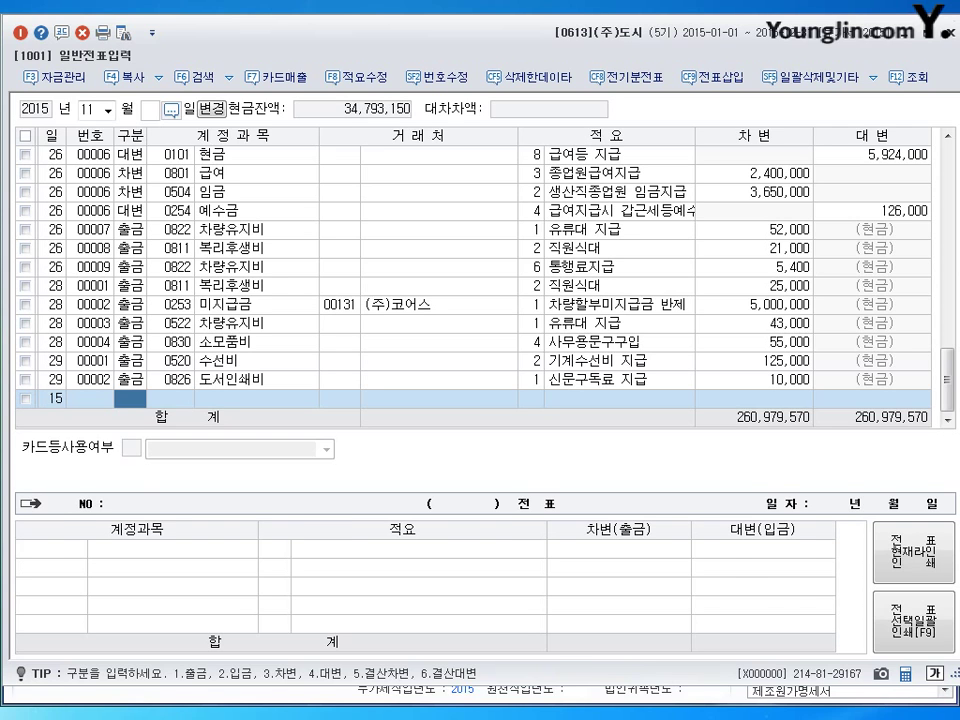
type("3")
key("Return")
type("251")
key("Return")
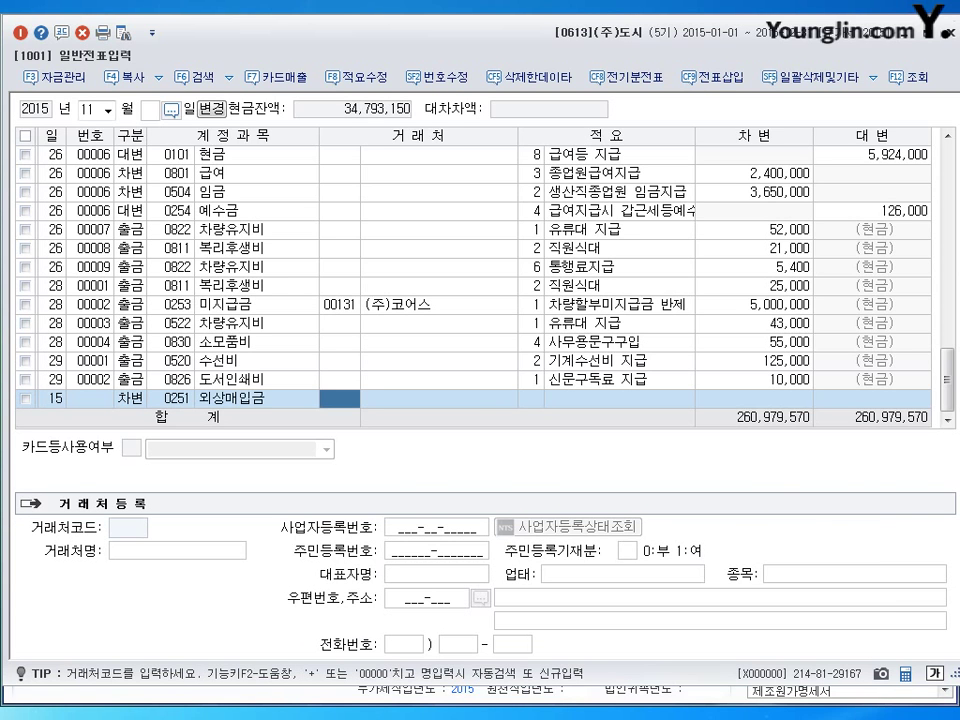
Step: Assign (주)강남 (00133) as trading partner of the 외상매입금 line and enter a debit of 25,000,000
type("강")
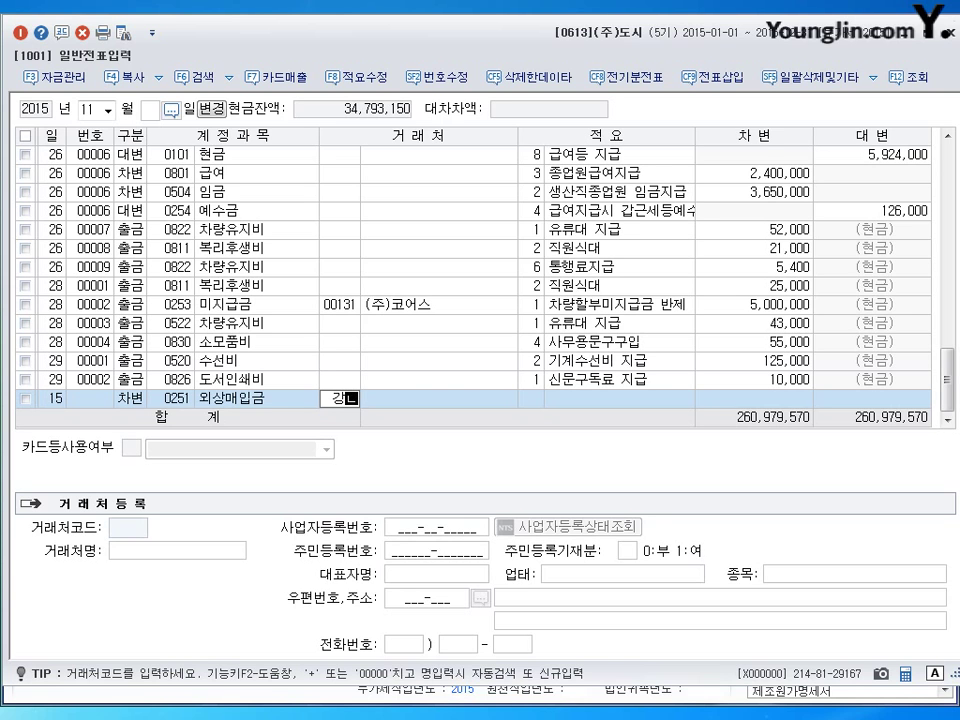
type("남")
key("Return")
key("Return")
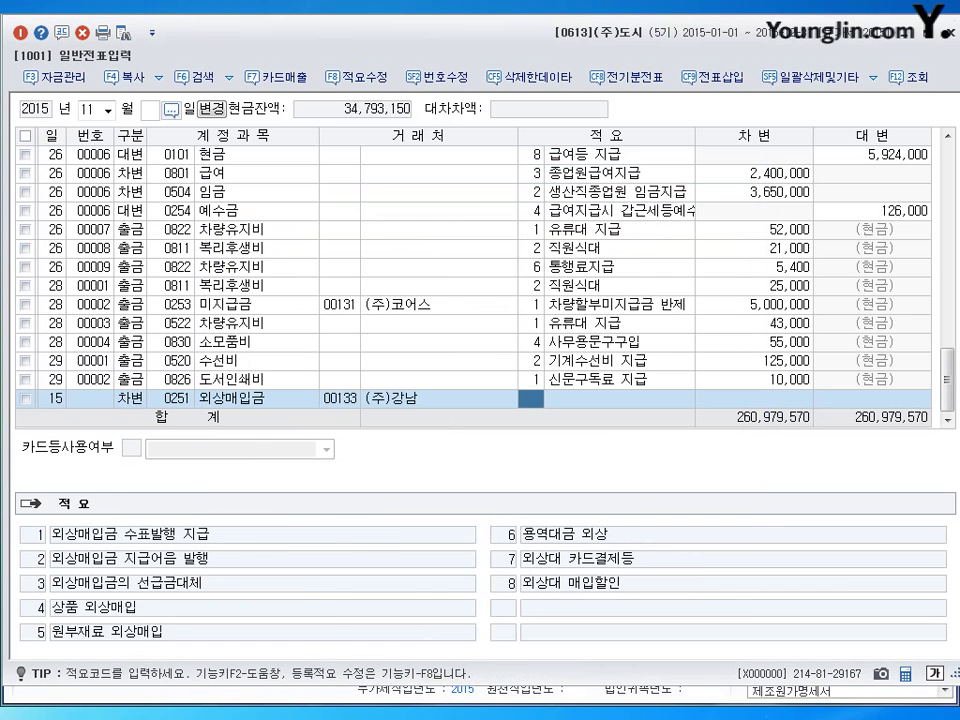
key("Return")
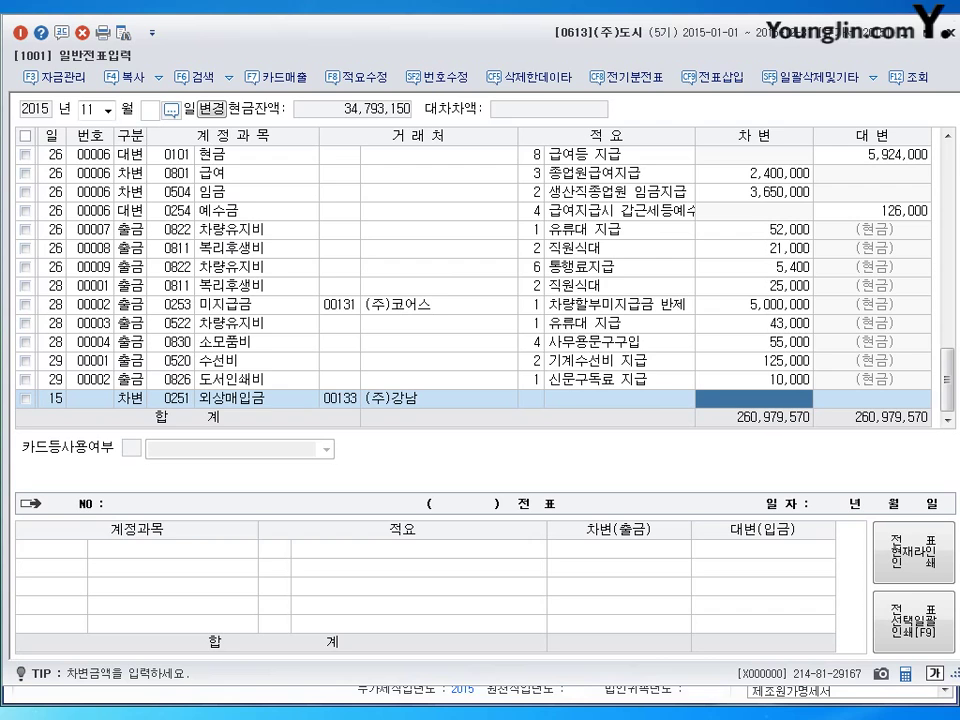
type("25")
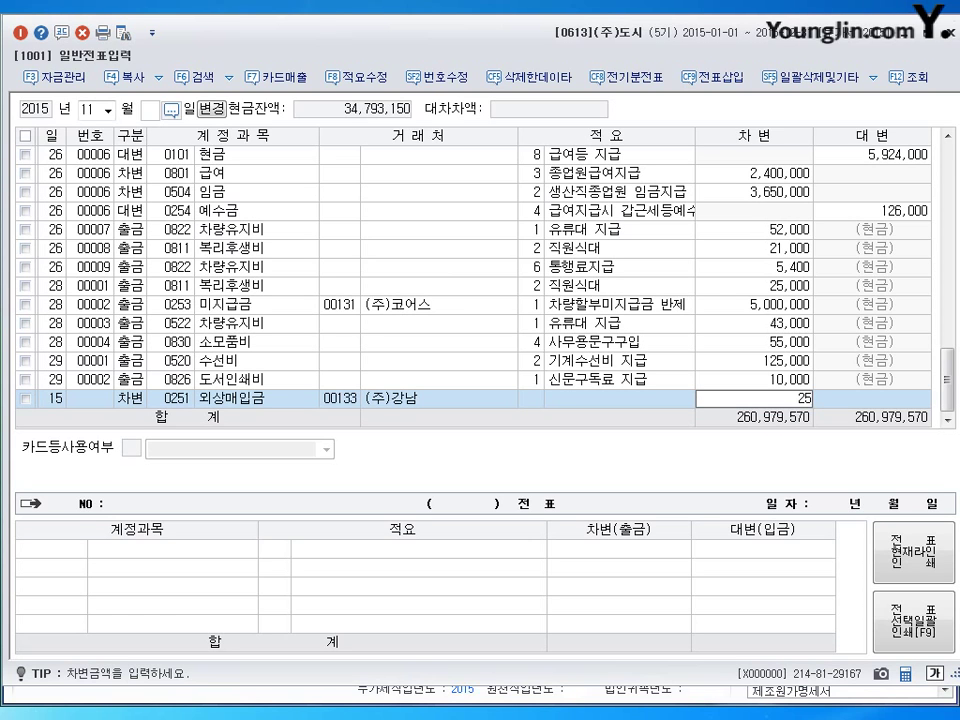
type(",000,000")
key("Return")
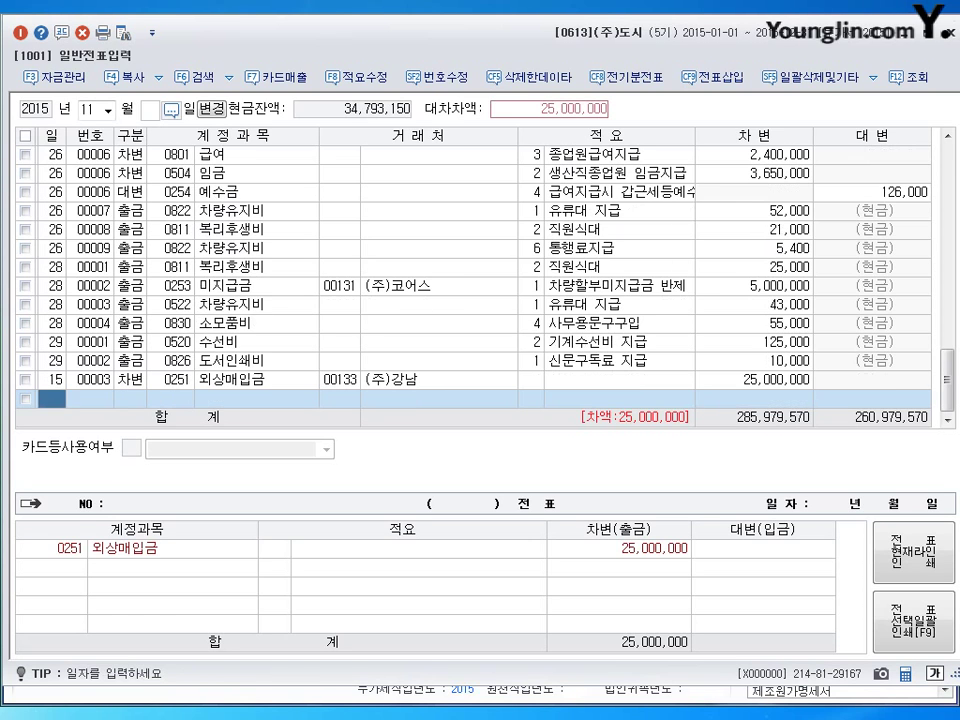
Step: Add a November 15 대변 line for 받을어음 (0110) with trading partner (주)화명 (00139) and a credit of 20,000,000
type("4")
key("Return")
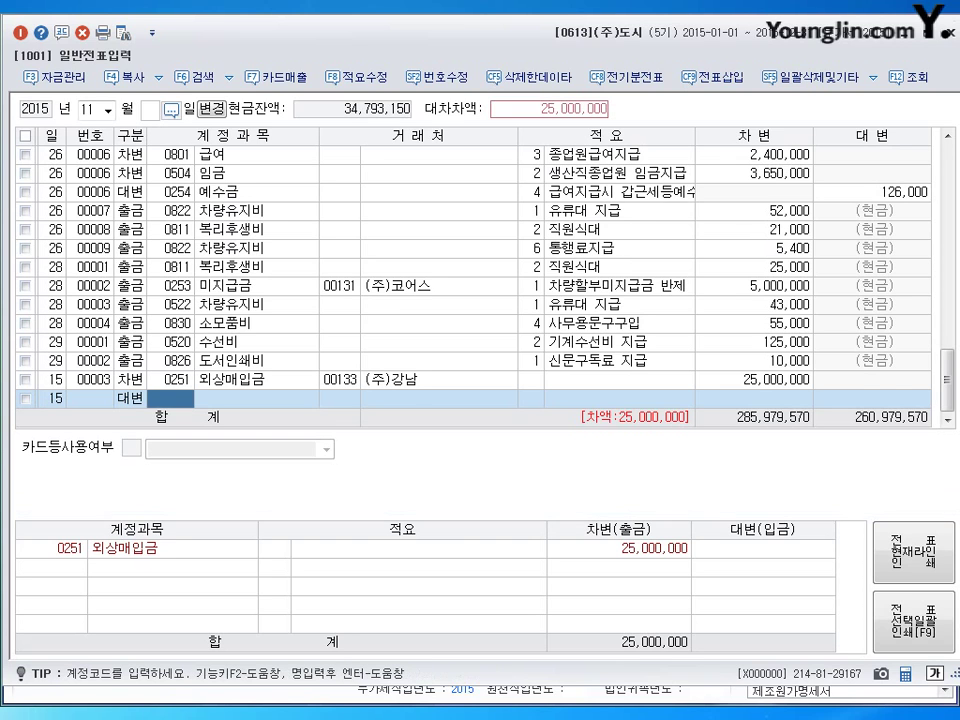
type("0110")
key("Return")
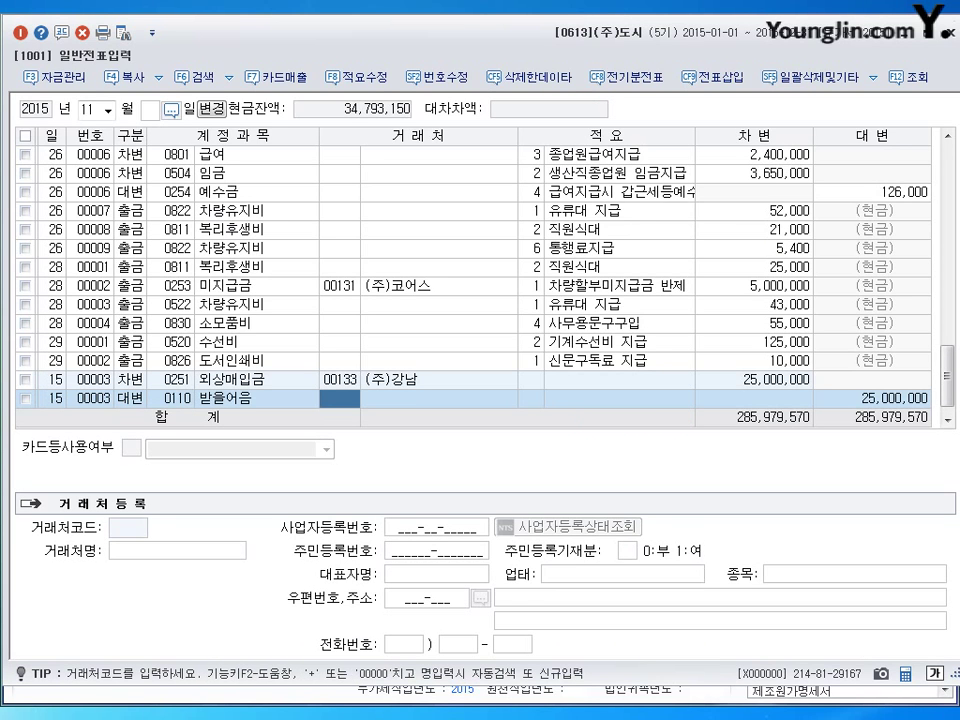
key("Hangul")
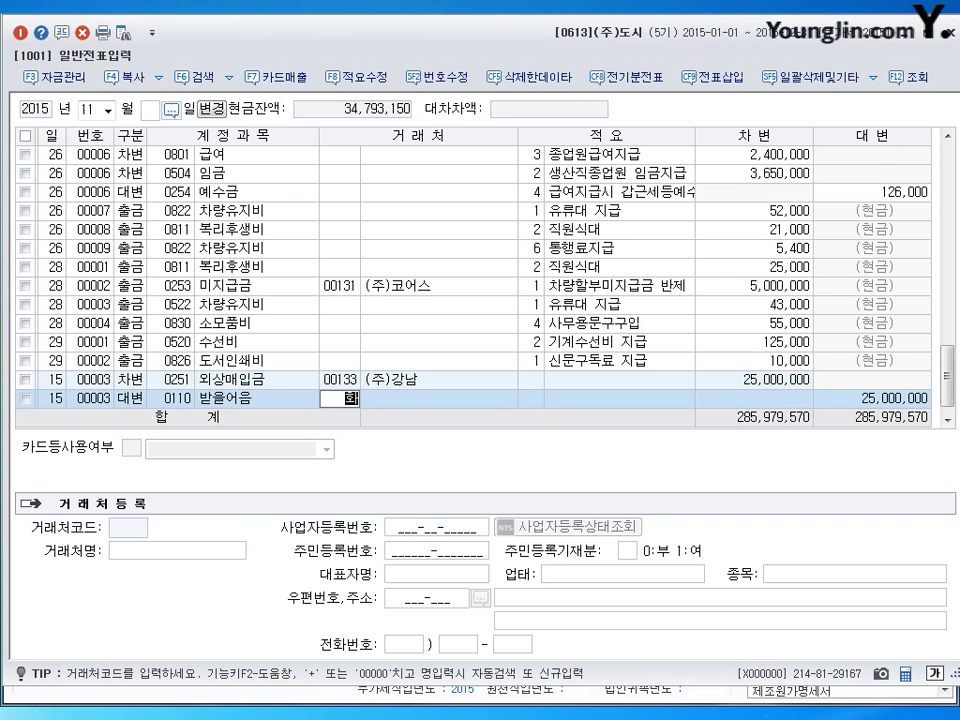
type("화명")
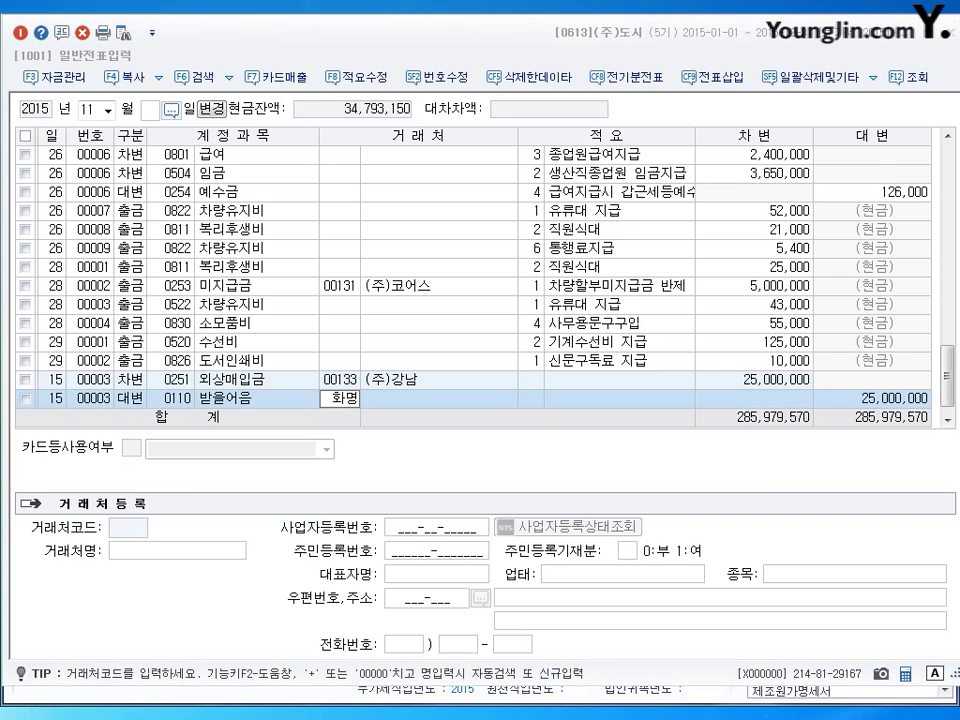
key("Return")
key("Return")
key("Return")
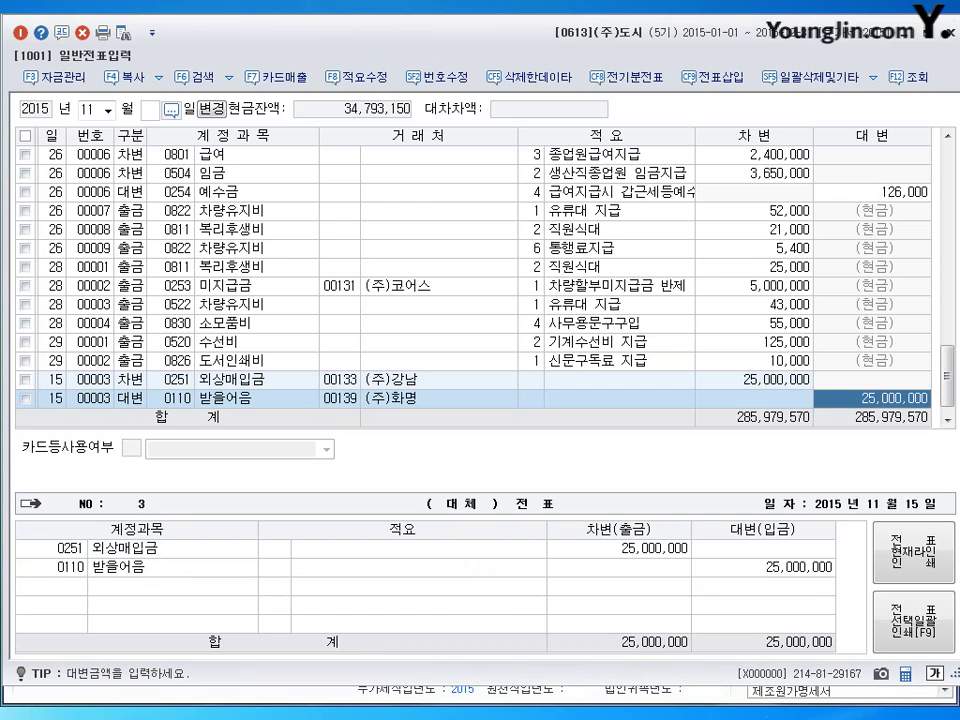
type("20000000")
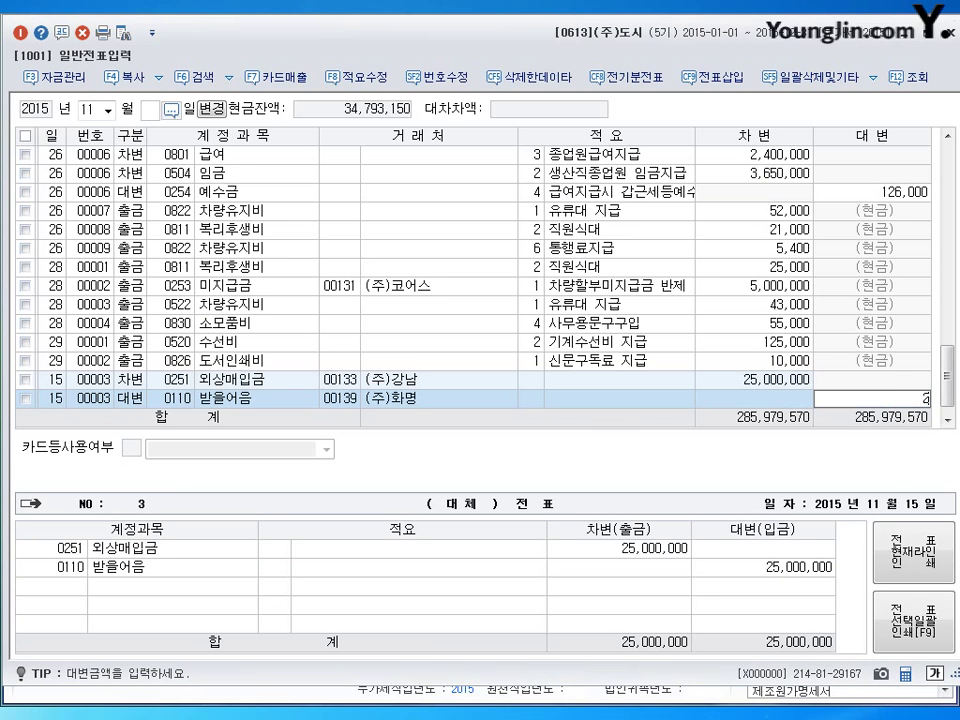
key("Return")
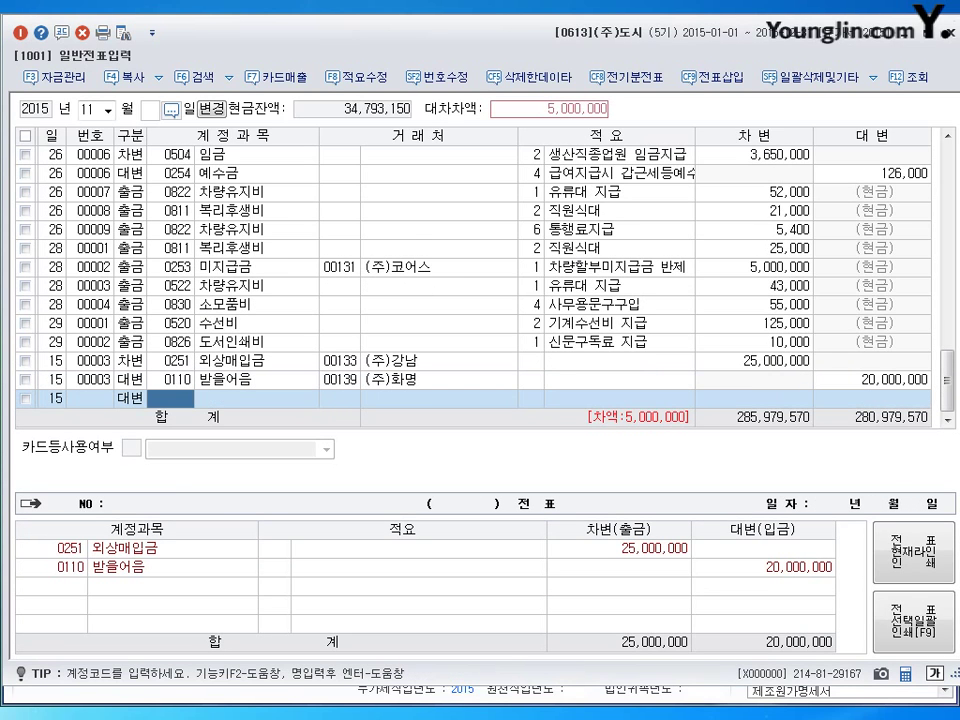
Step: Balance the November 15 voucher with a 대변 line for 보통예금 (0103) of 5,000,000
type("103")
key("Return")
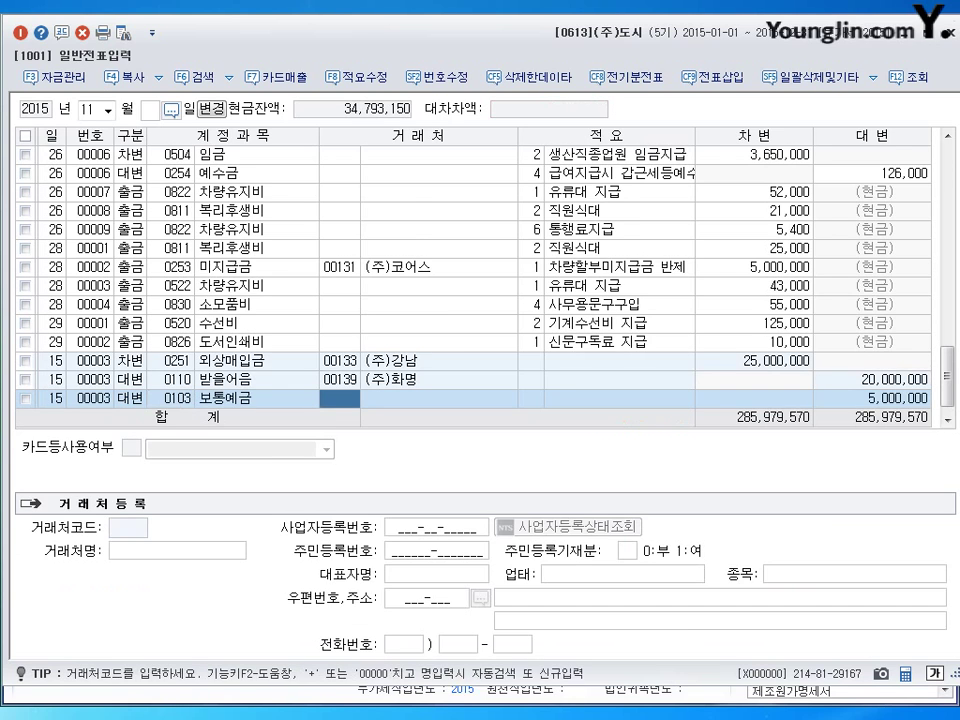
key("Return")
key("Return")
key("Return")
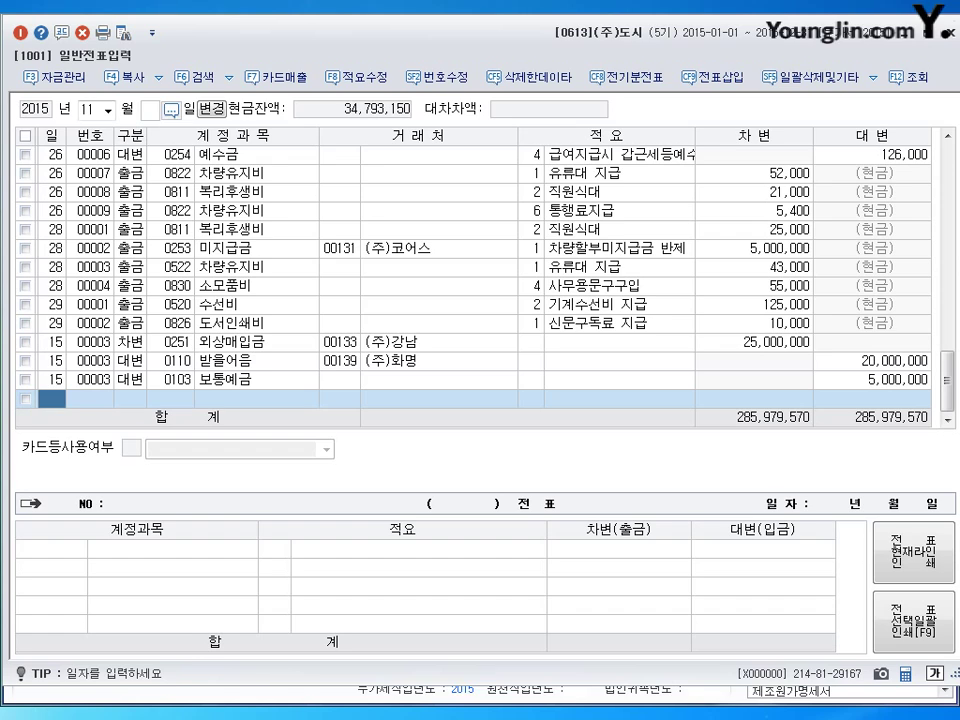
Step: Enter a November 25 차변 line for 수도광열비 (0815) of 120,000 without a trading partner
type("25")
key("Return")
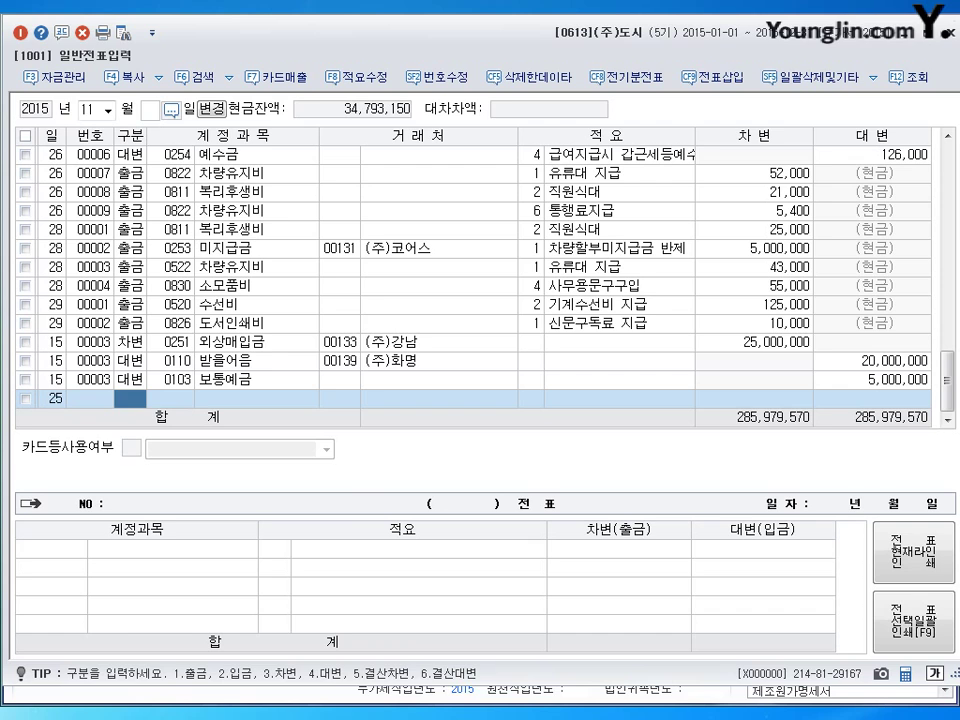
type("3")
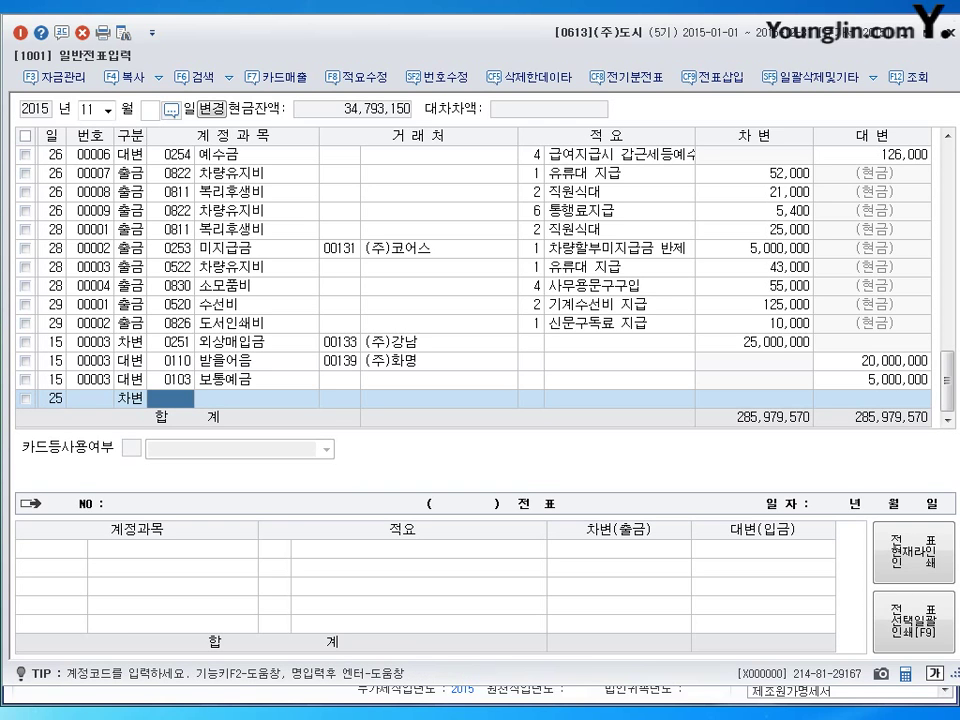
type("0815")
key("Return")
key("Return")
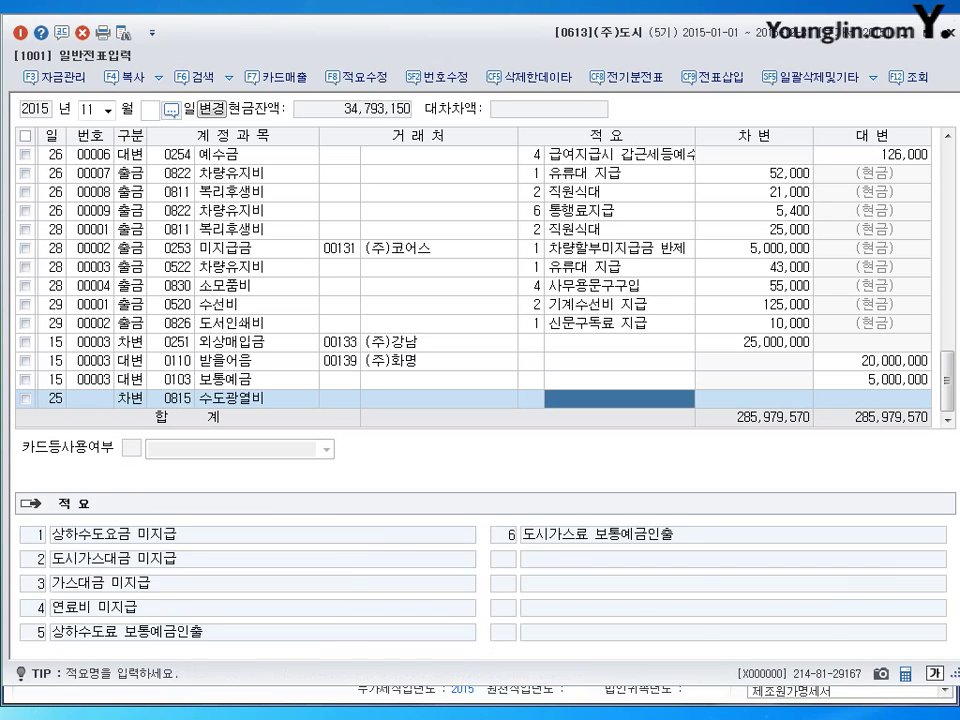
key("Return")
type("1200000")
key("Return")
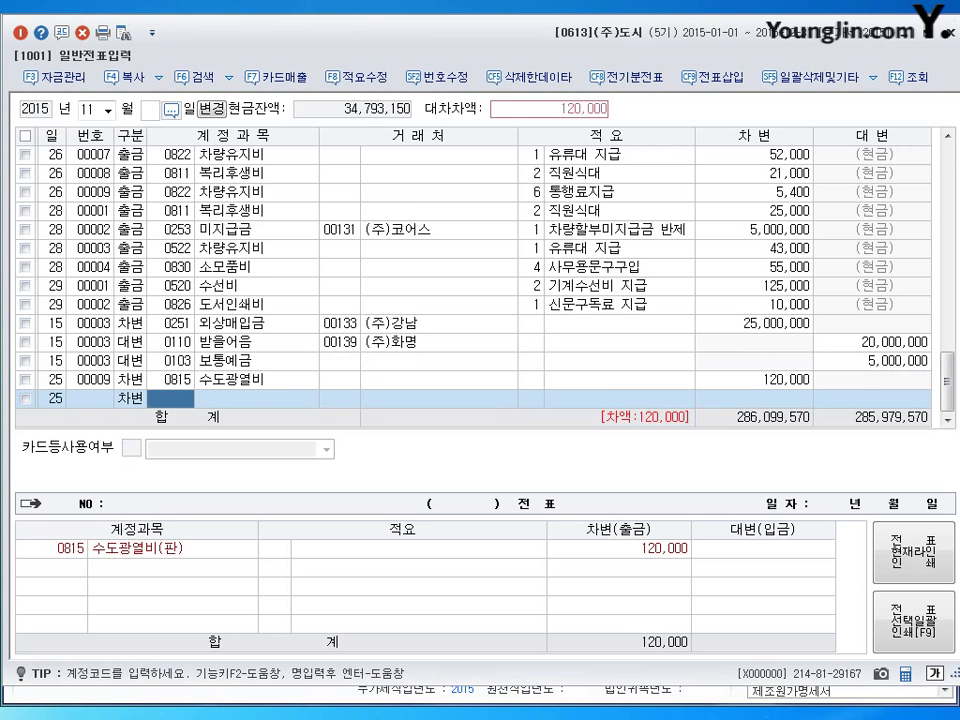
Step: Add a second November 25 차변 line for 전력비 (0516) of 2,500,000
type("516")
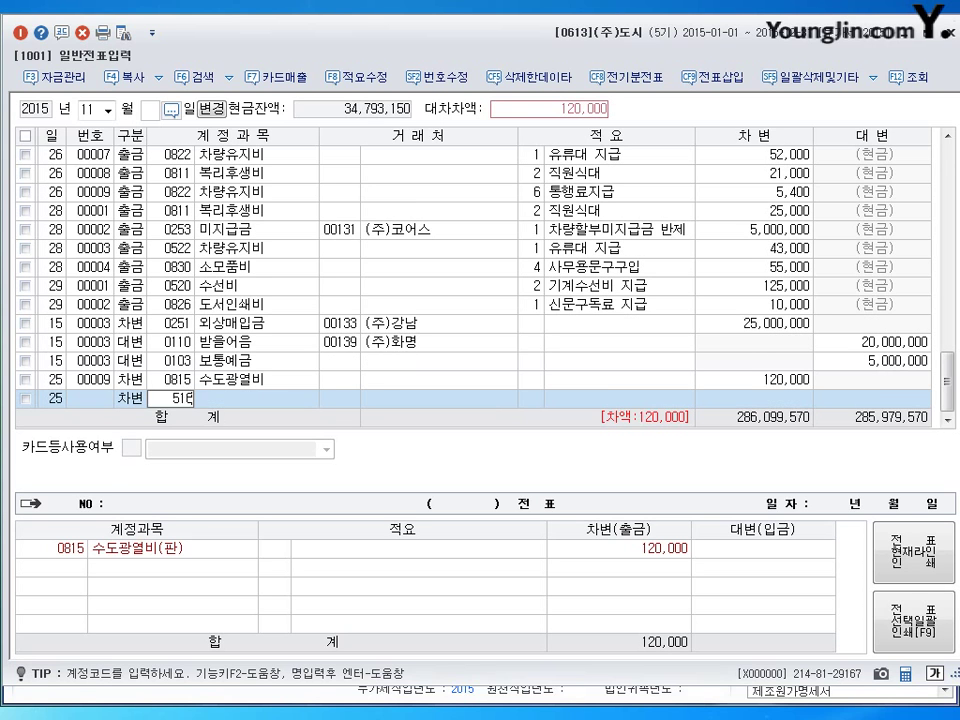
key("Return")
key("Return")
key("Return")
type("2500000")
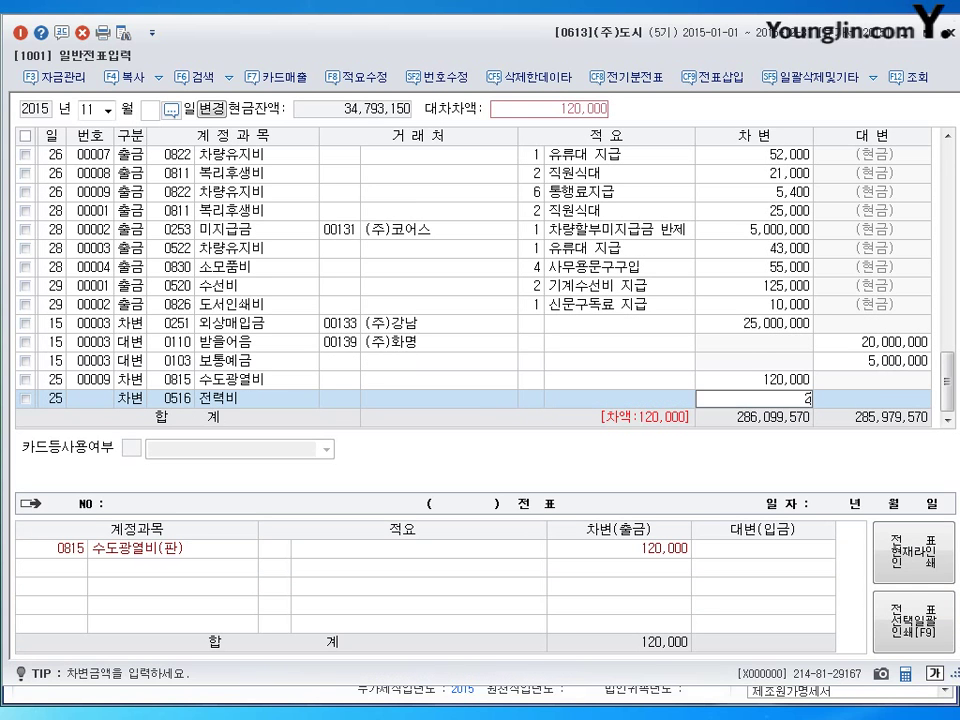
key("Return")
key("Return")
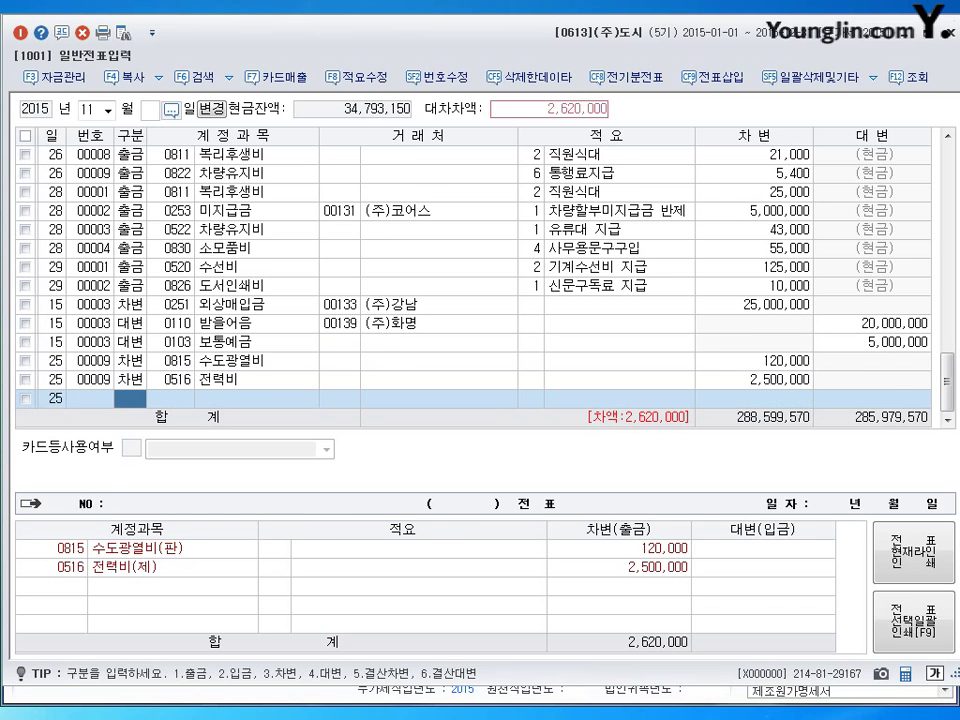
Step: Balance the November 25 voucher with a 대변 line for 현금 (0101) of 2,620,000
type("4")
key("Return")
type("101")
key("Return")
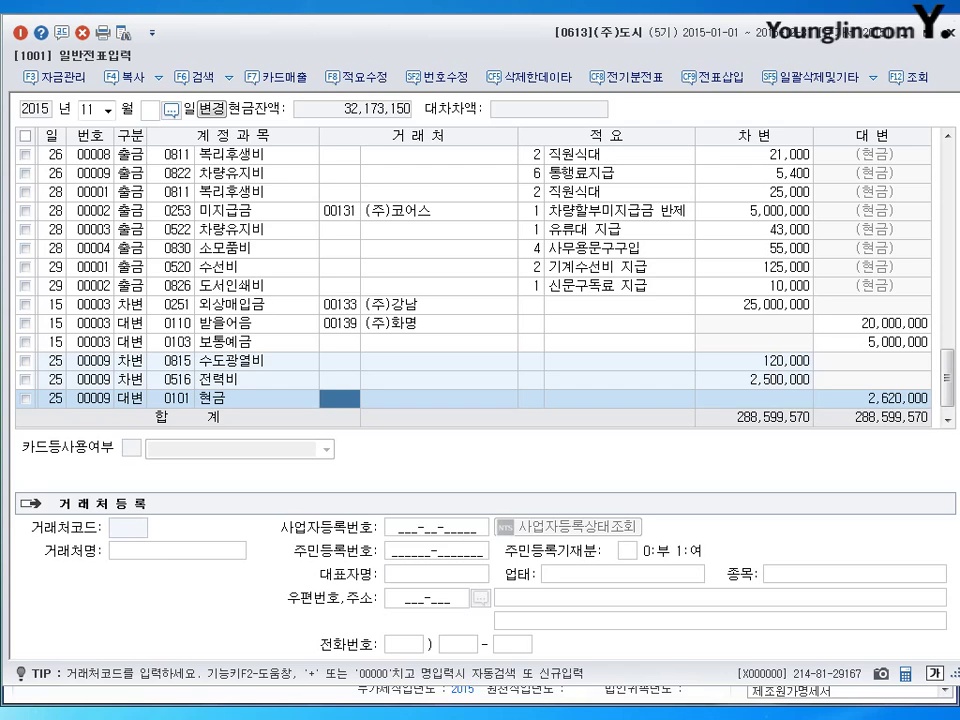
key("Return")
key("Return")
key("Return")
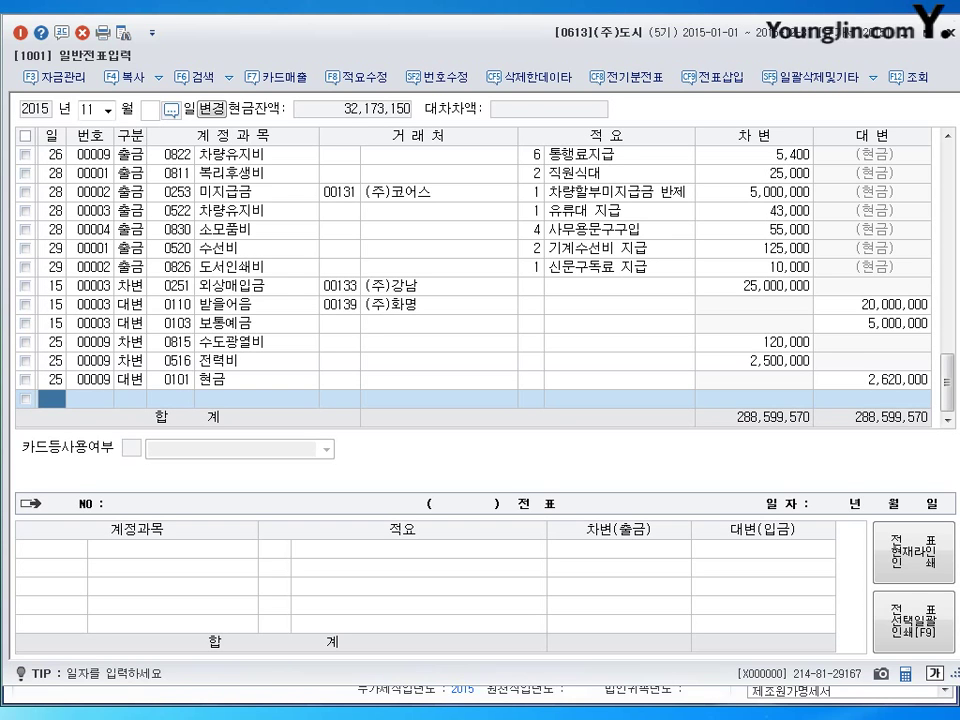
Step: Switch to December 2015 and enter a 차변 line dated the 13th for 보통예금 (0103) of 2,200,000 without a trading partner
left_click(92, 109)
type("12")
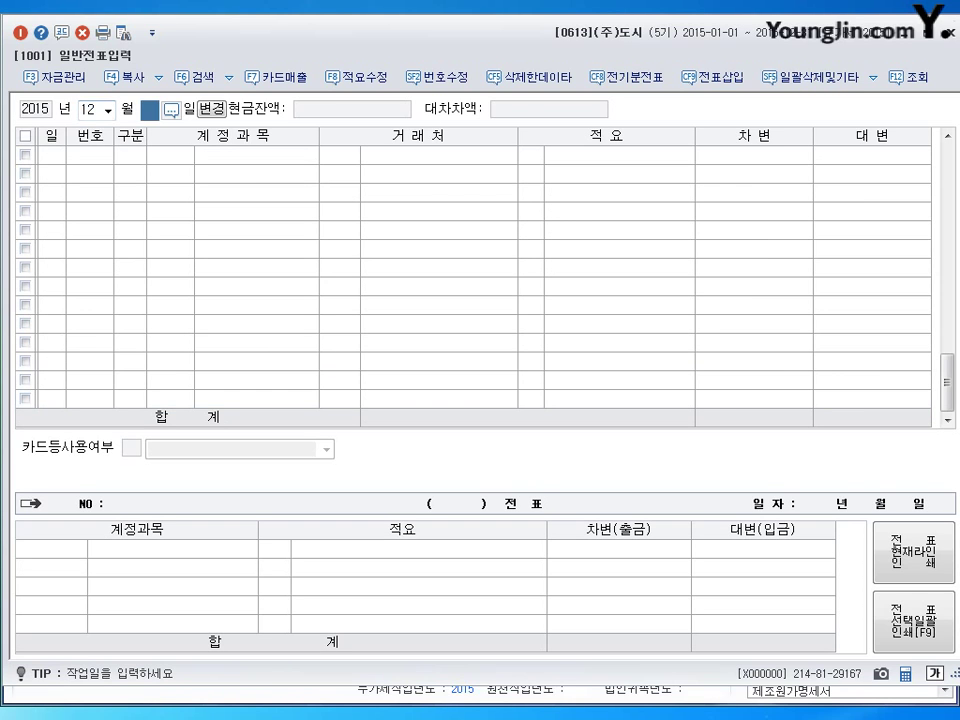
key("Return")
type("13")
key("Return")
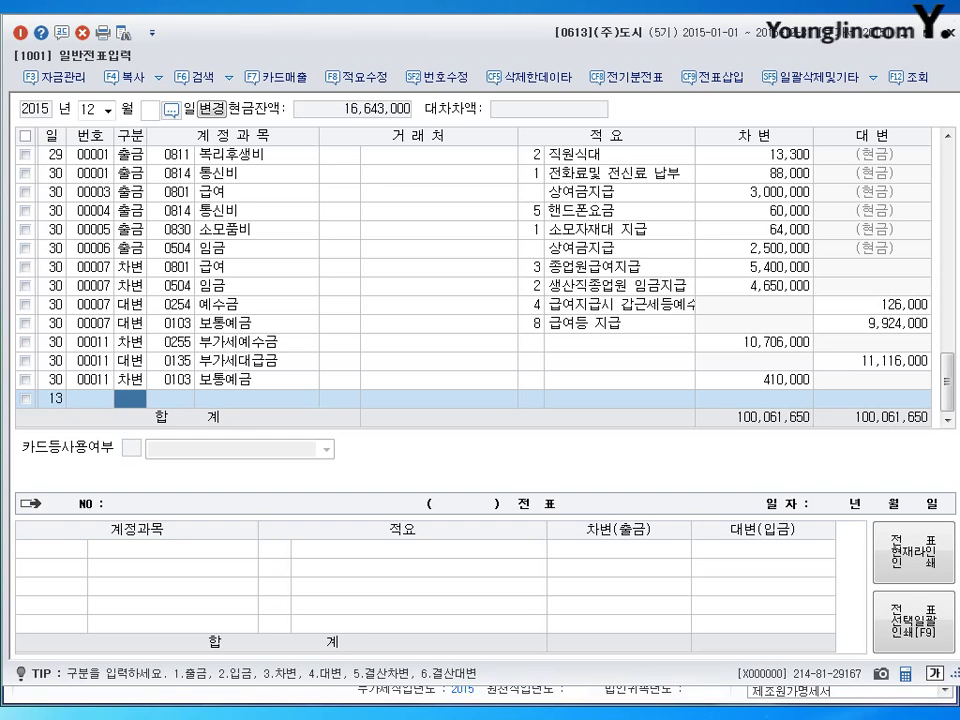
type("3")
key("Return")
type("103")
key("Return")
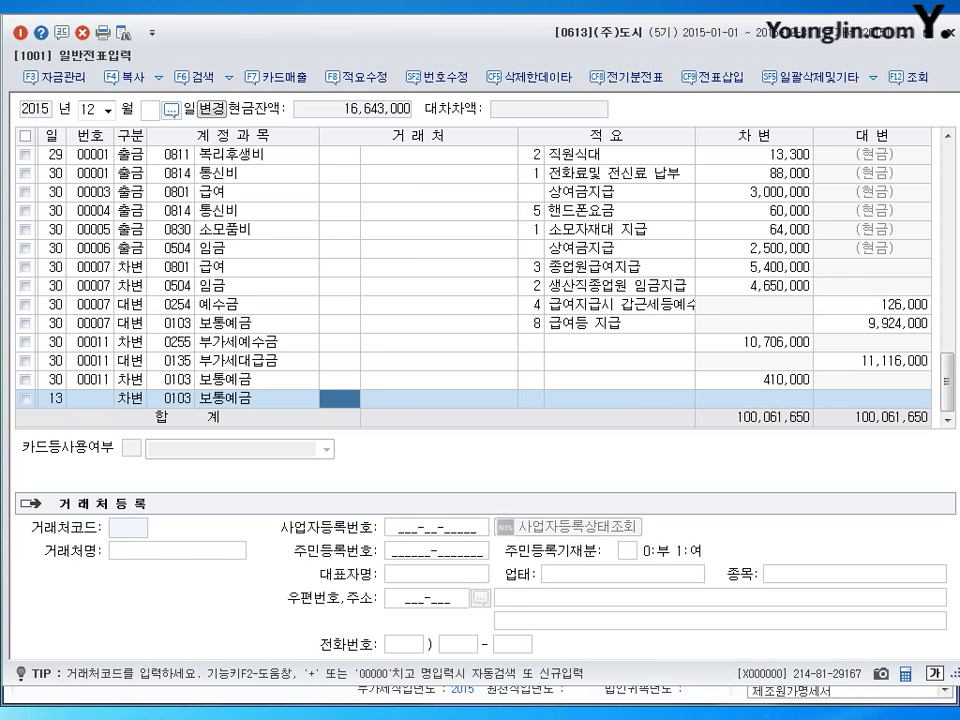
key("Return")
key("Return")
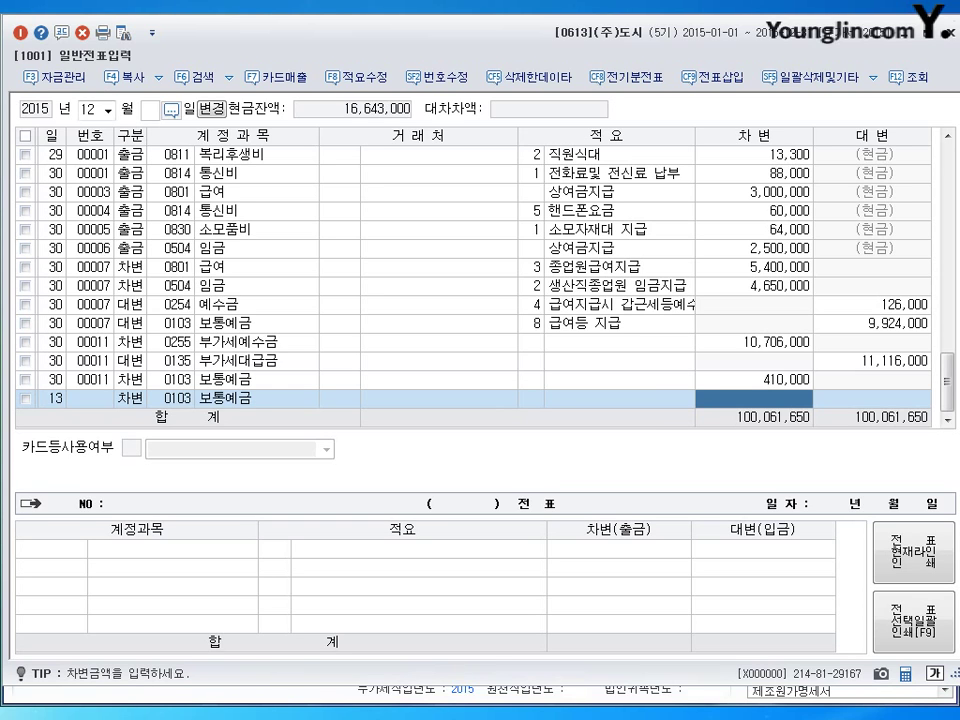
type("2200000")
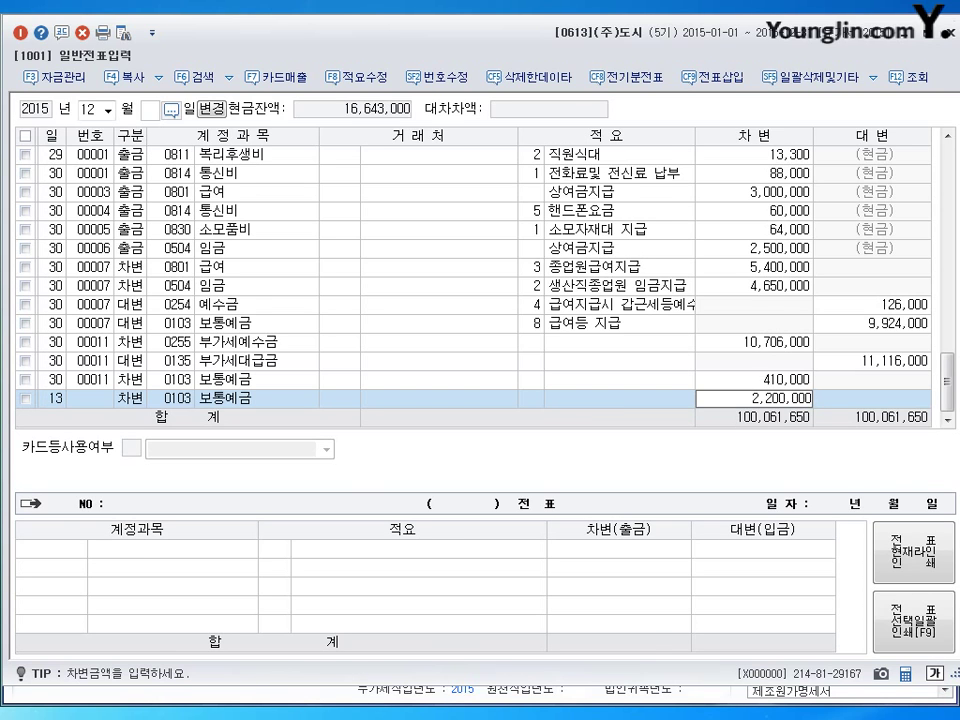
key("Return")
Step: Add a second December 13 차변 line for 외환차손 (0952) of 200,000
key("3")
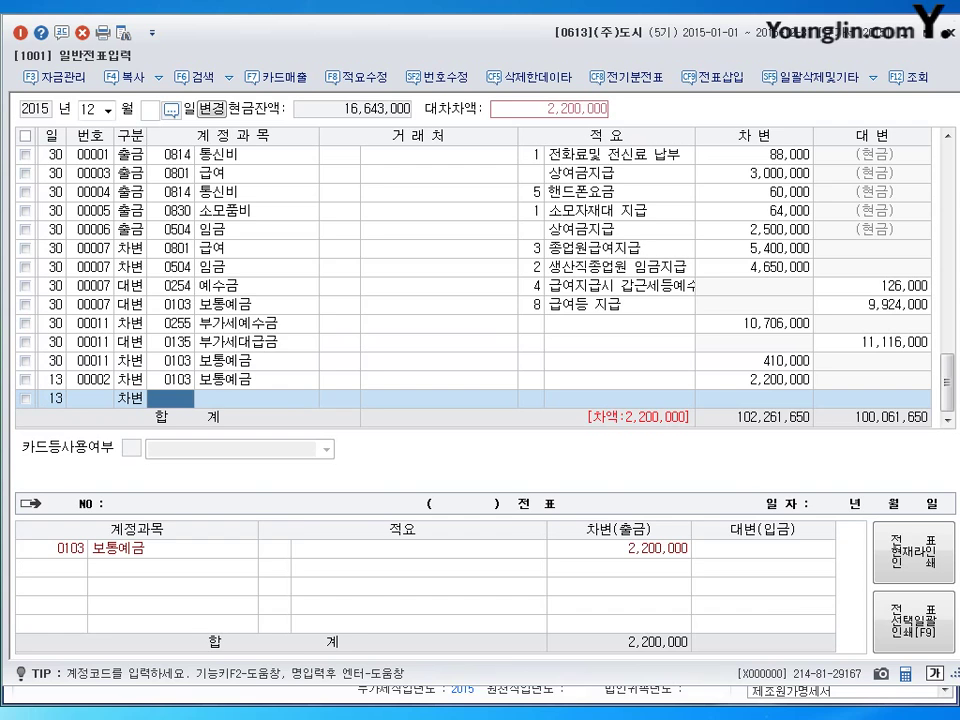
type("0952")
key("Return")
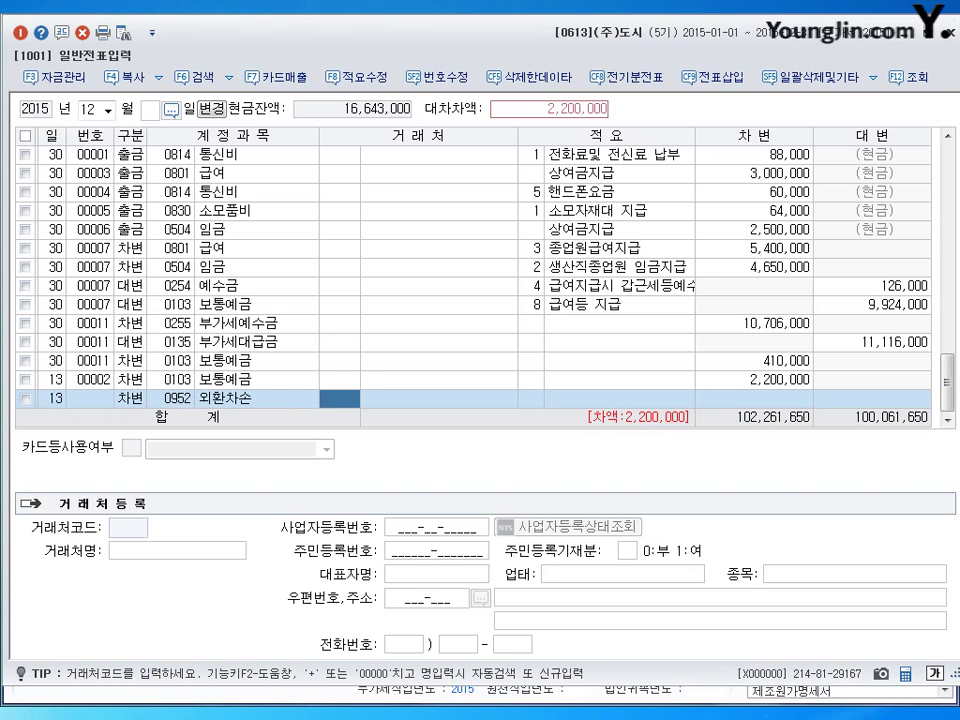
key("Return")
key("Return")
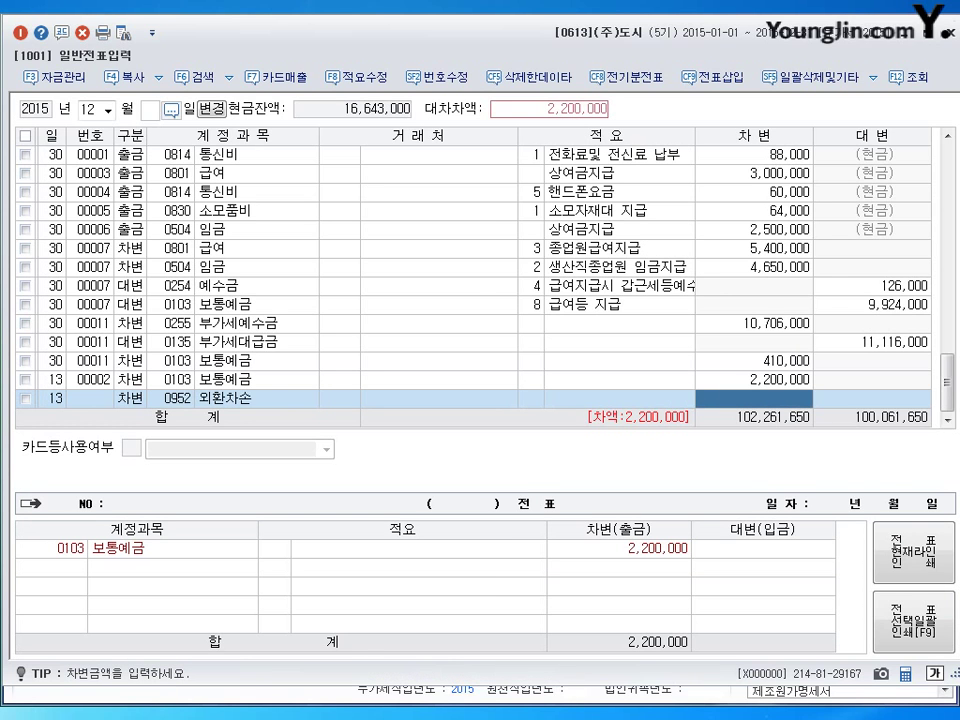
type("2000000")
key("Return")
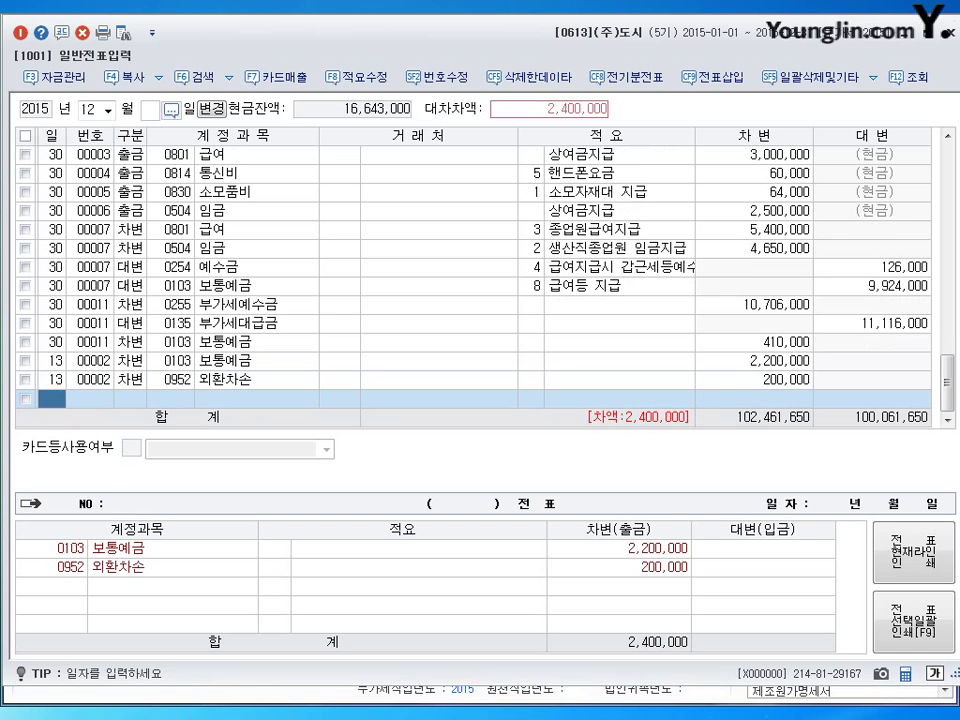
Step: Balance the December 13 voucher with a 대변 line for 외상매출금 (0108) of 2,400,000
key("Return")
key("Return")
type("4")
key("Return")
type("0108")
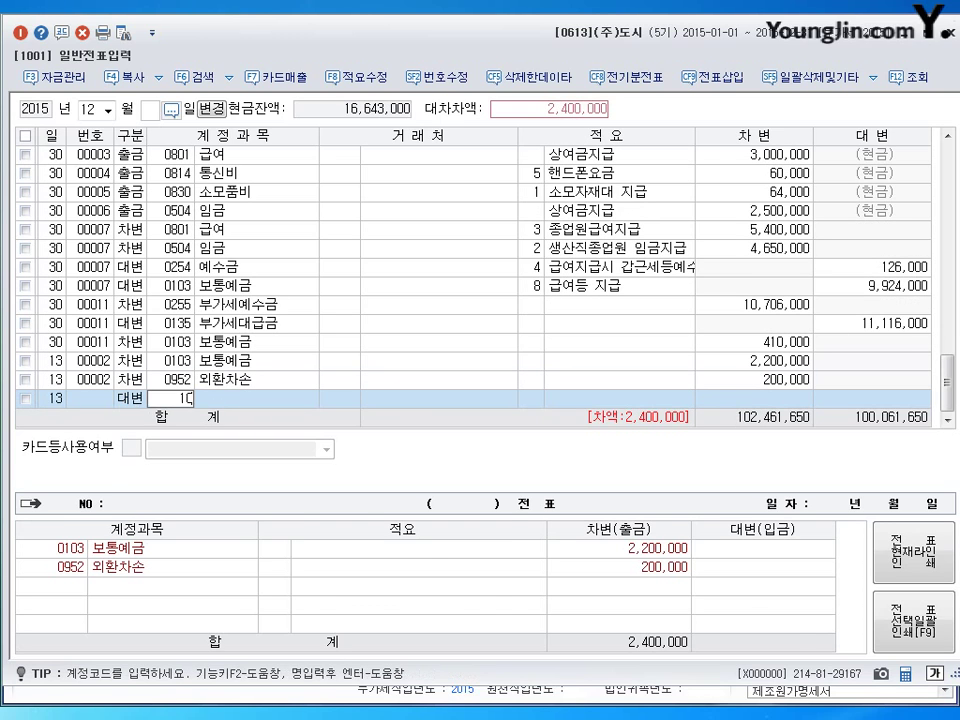
key("Return")
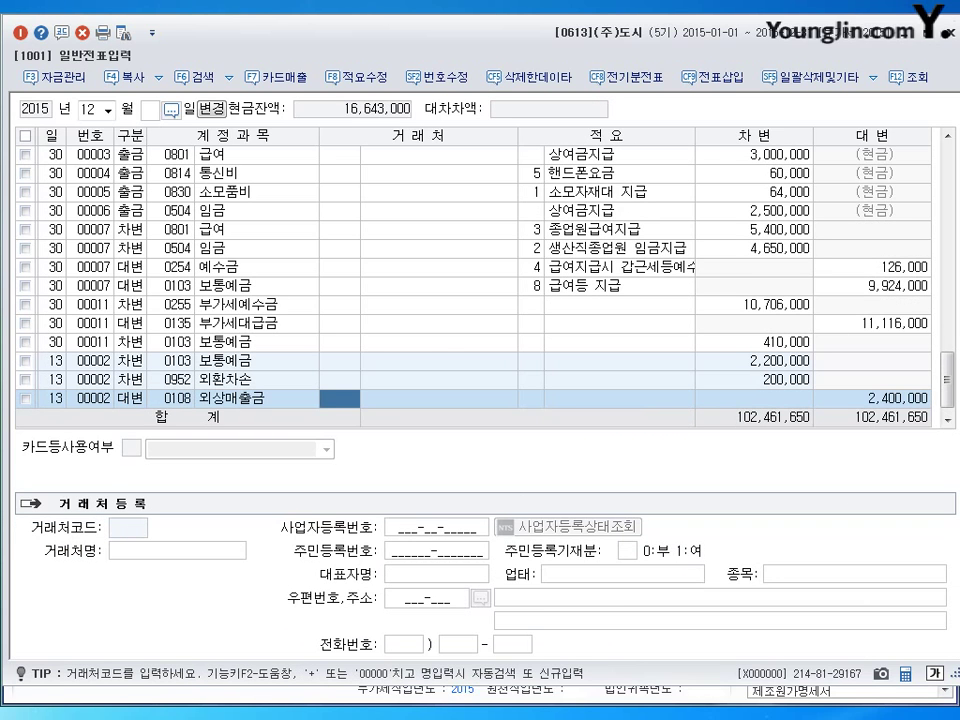
Step: Assign the trading partner ABC (00901) to the December 13 외상매출금 line and complete the line
key("Hangul")
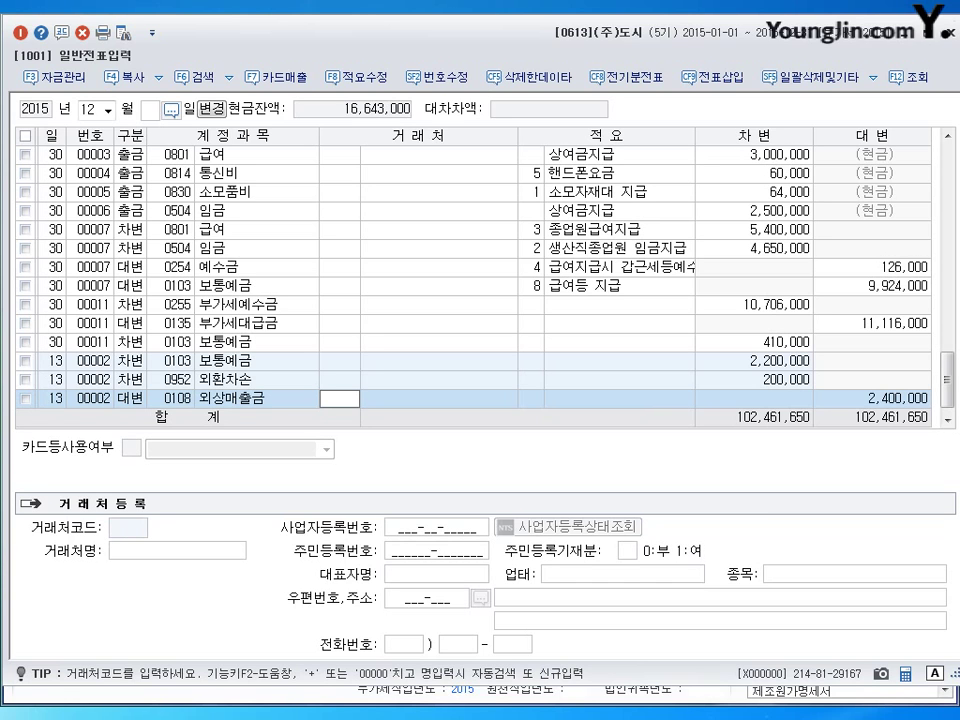
type("ab")
key("Return")
key("Return")
key("Return")
key("Return")
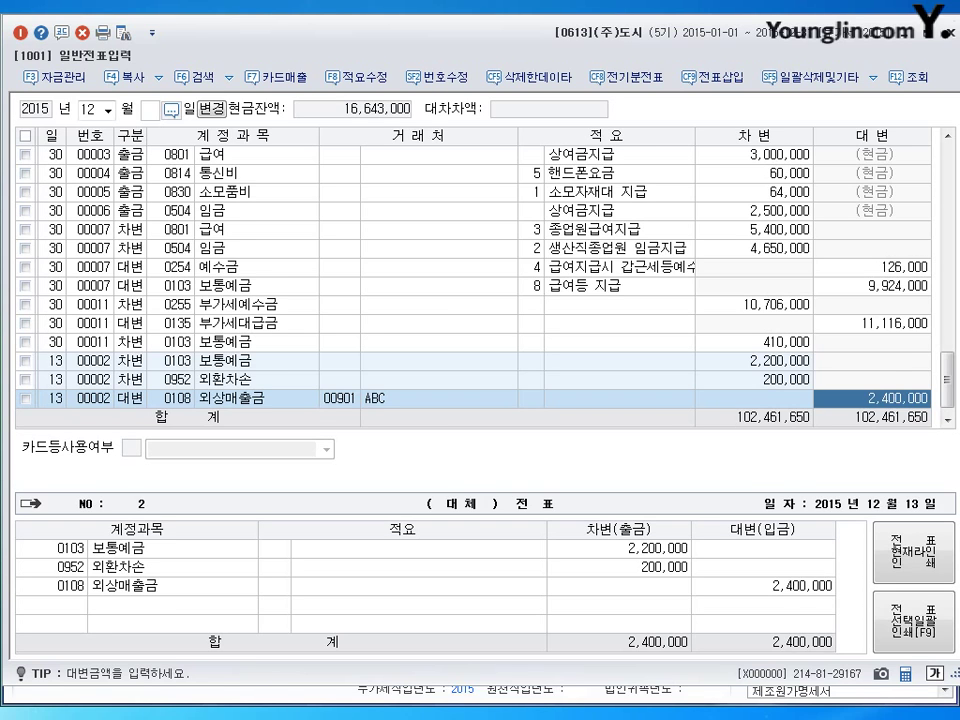
key("Return")
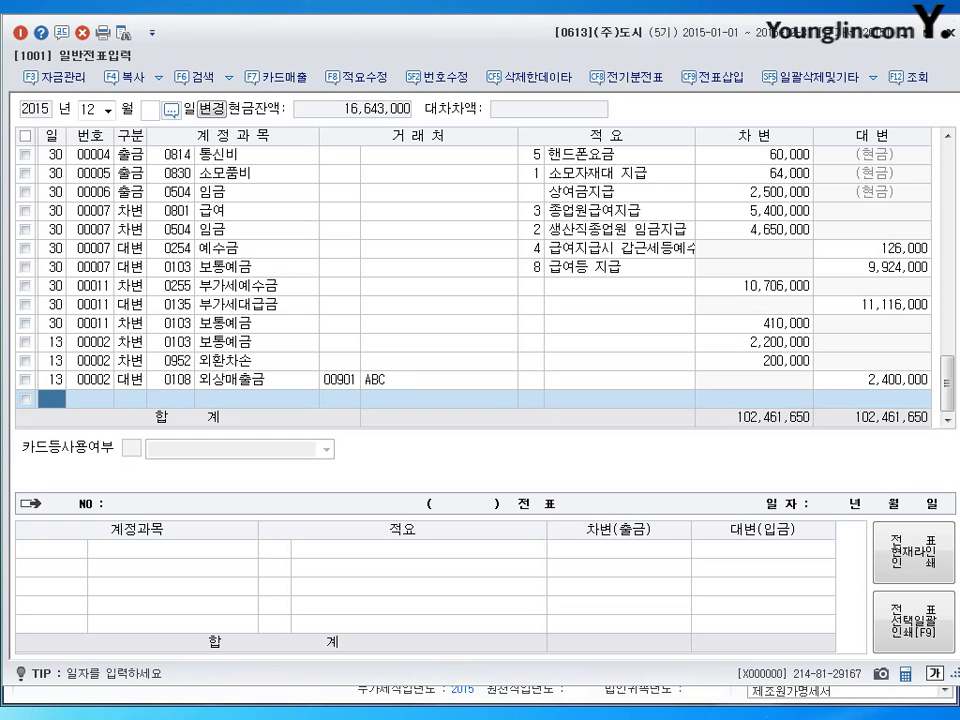
Step: Enter a December 21 차변 line for 건설중인자산 (0214) of 3,000,000 without a trading partner
type("21")
key("Return")
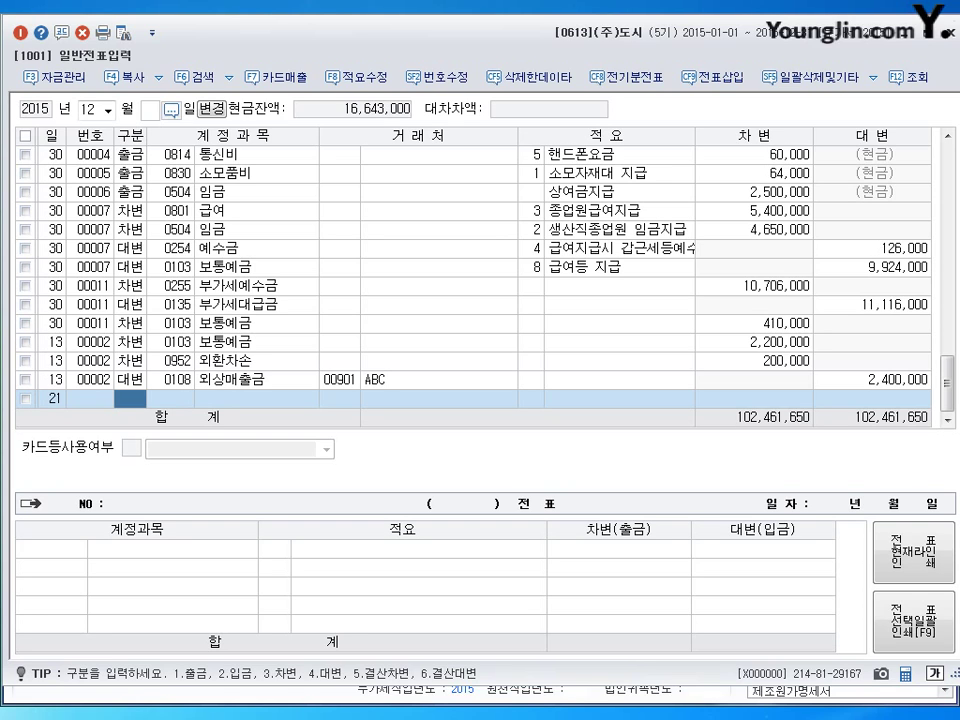
type("3")
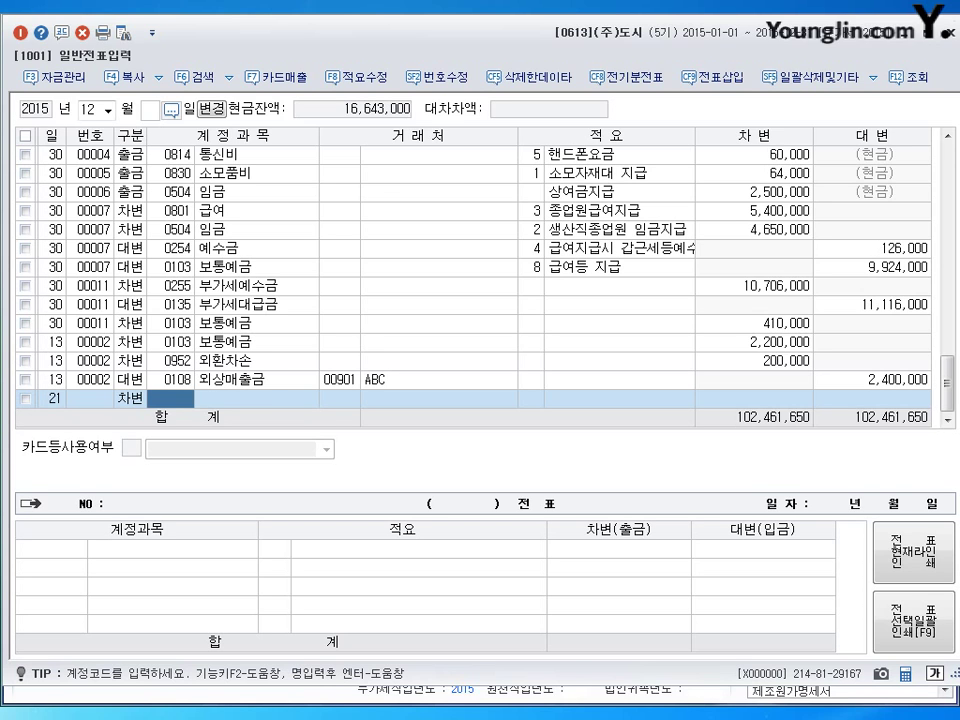
type("214")
key("Return")
key("Return")
key("Return")
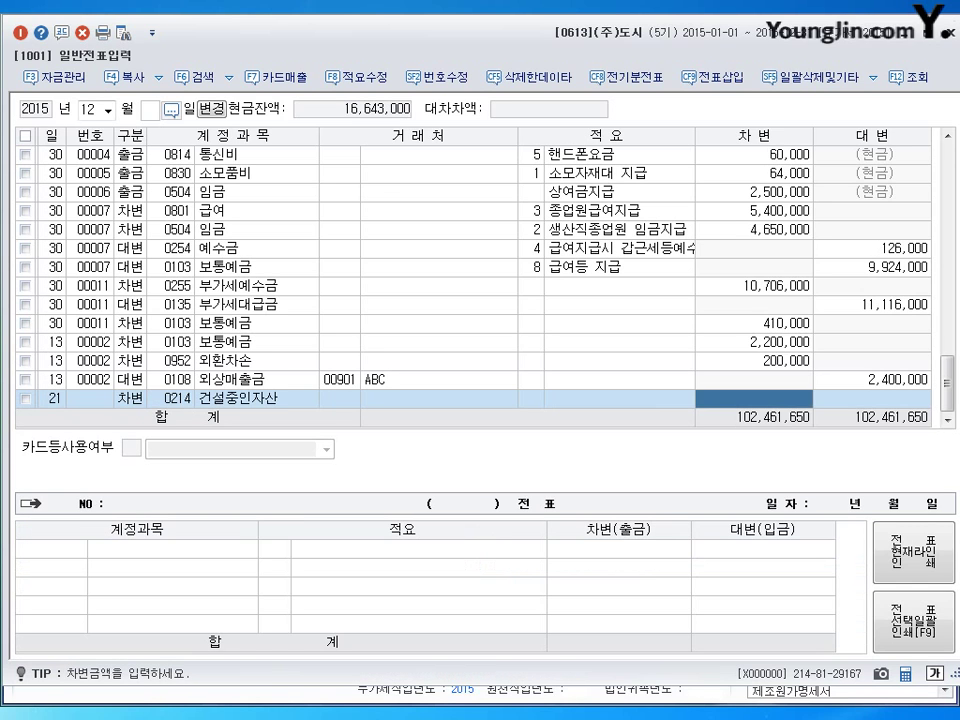
type("3000000")
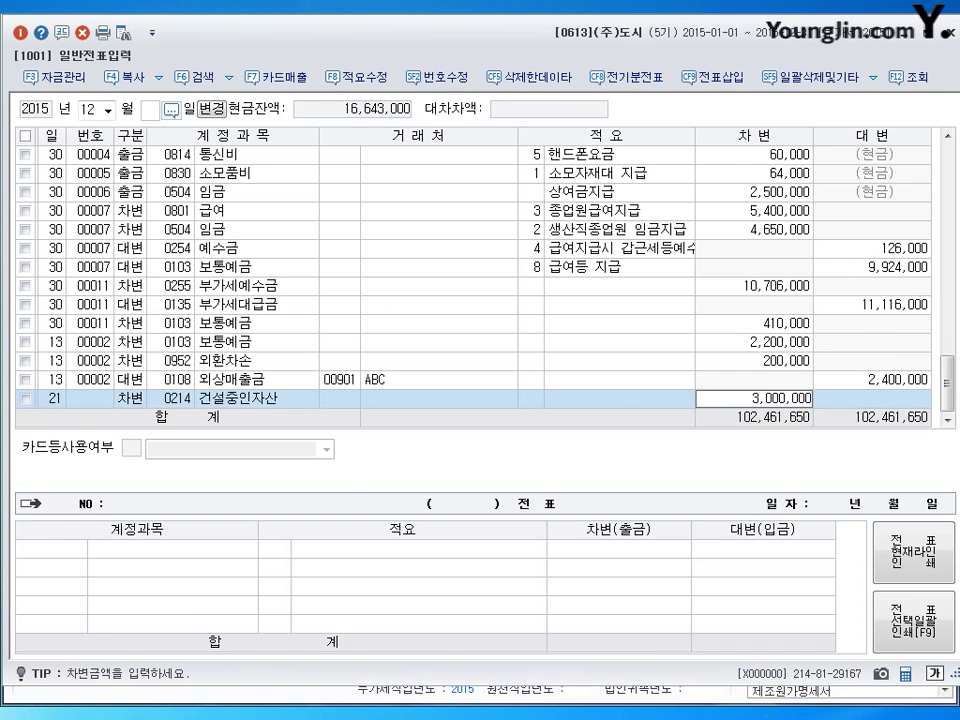
key("Return")
Step: Balance the December 21 voucher with a 대변 line for 보통예금 (0103) of 3,000,000, and leave 일반전표입력
type("4103")
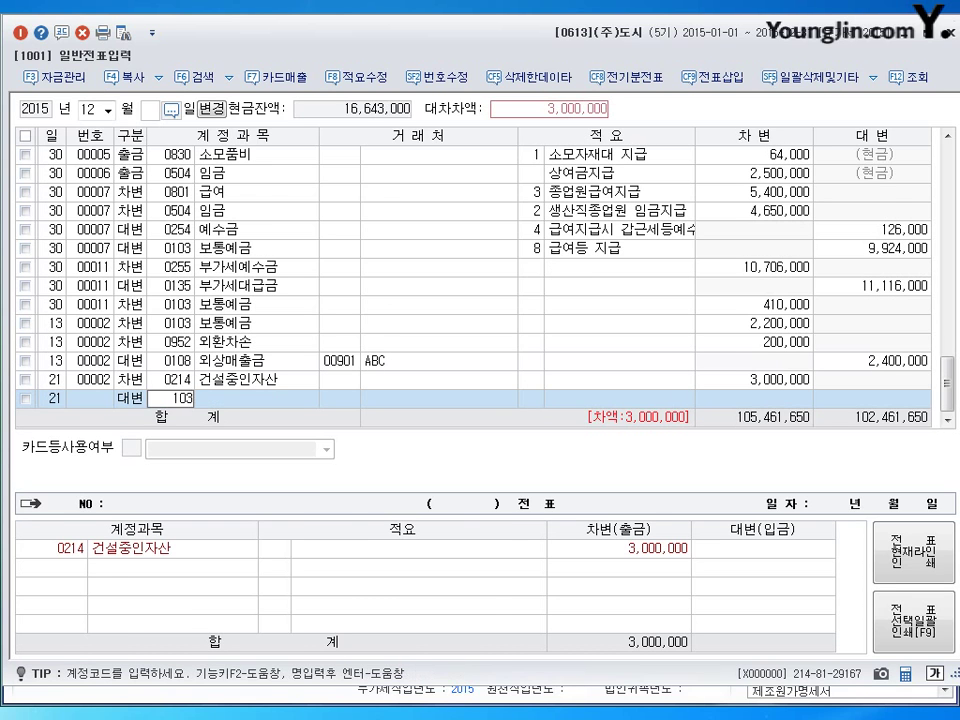
key("Return")
key("Return")
key("Return")
key("Return")
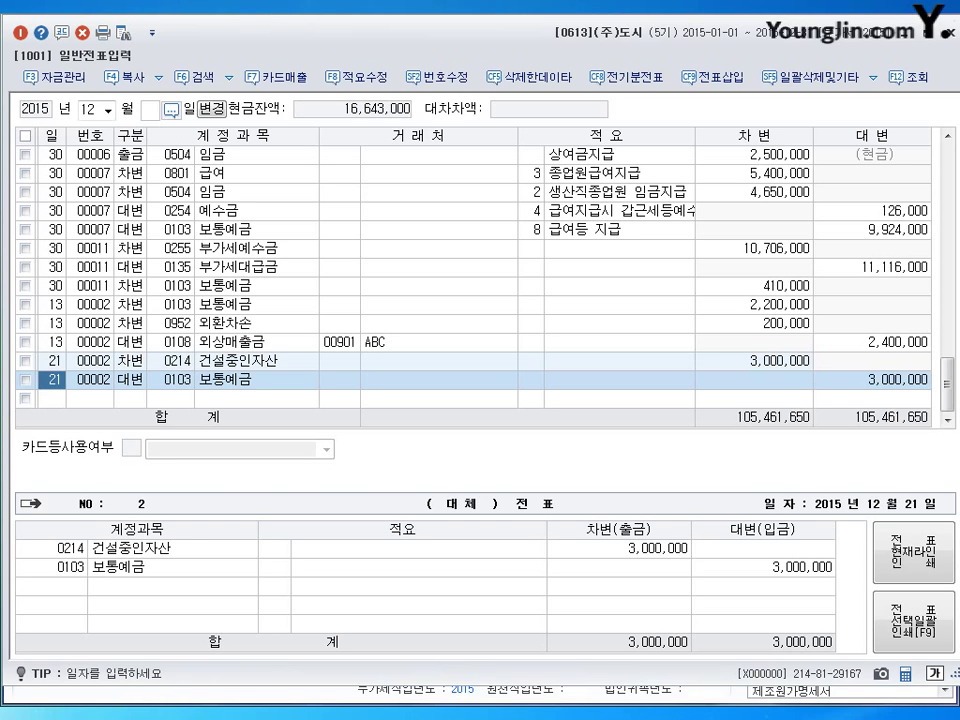
key("Escape")
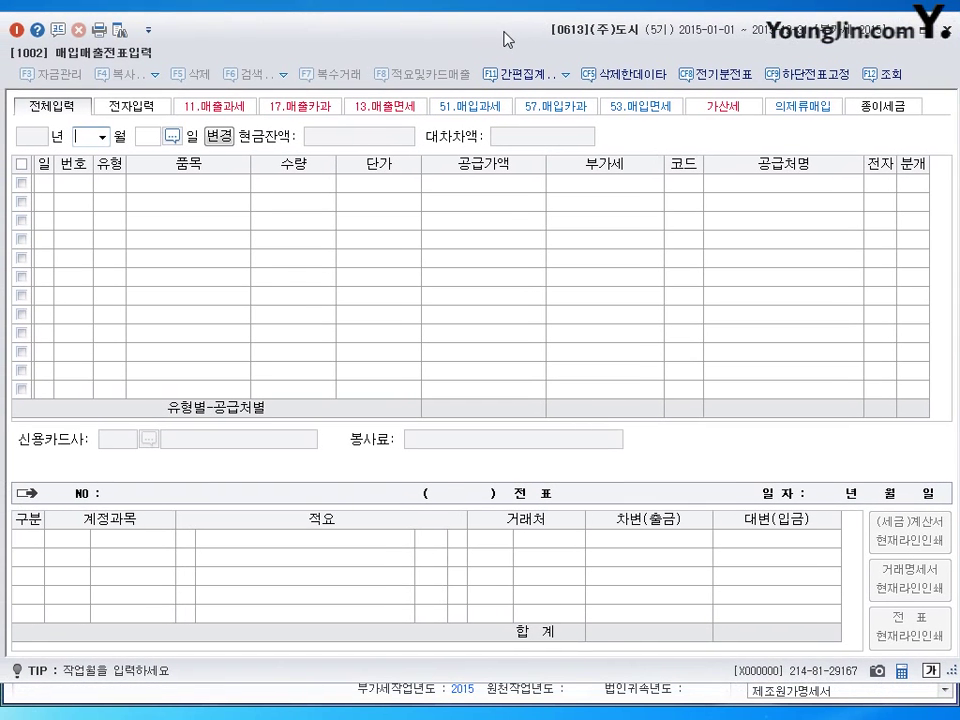
Step: In 매입매출전표입력, start an October 5 line with the VAT type 61.현과 (현금과세)
type("10")
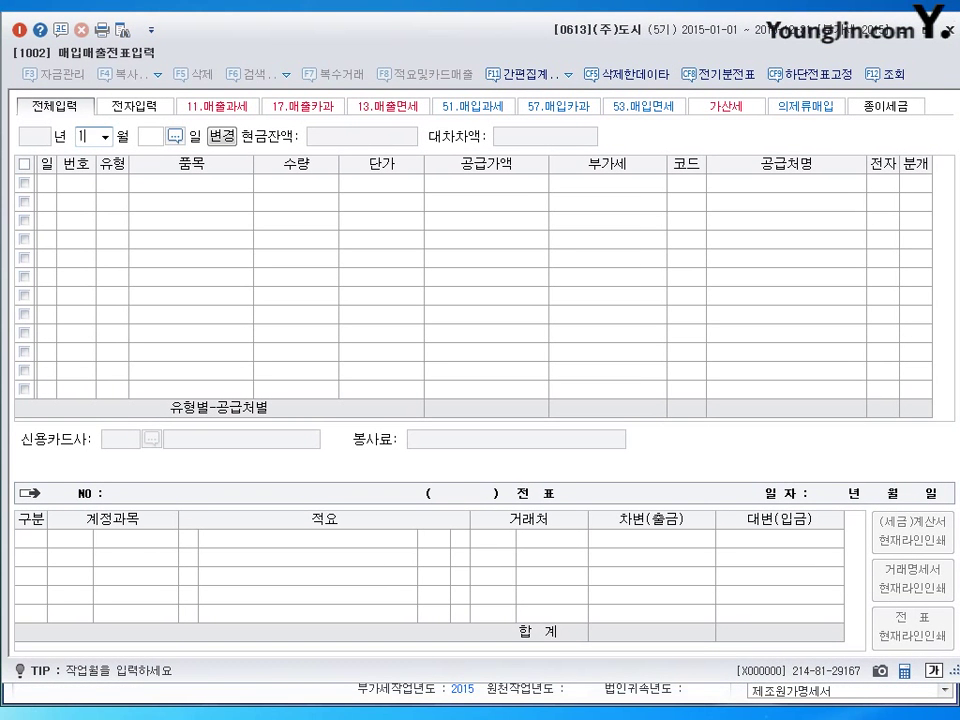
key("Return")
key("Return")
type("5")
key("Return")
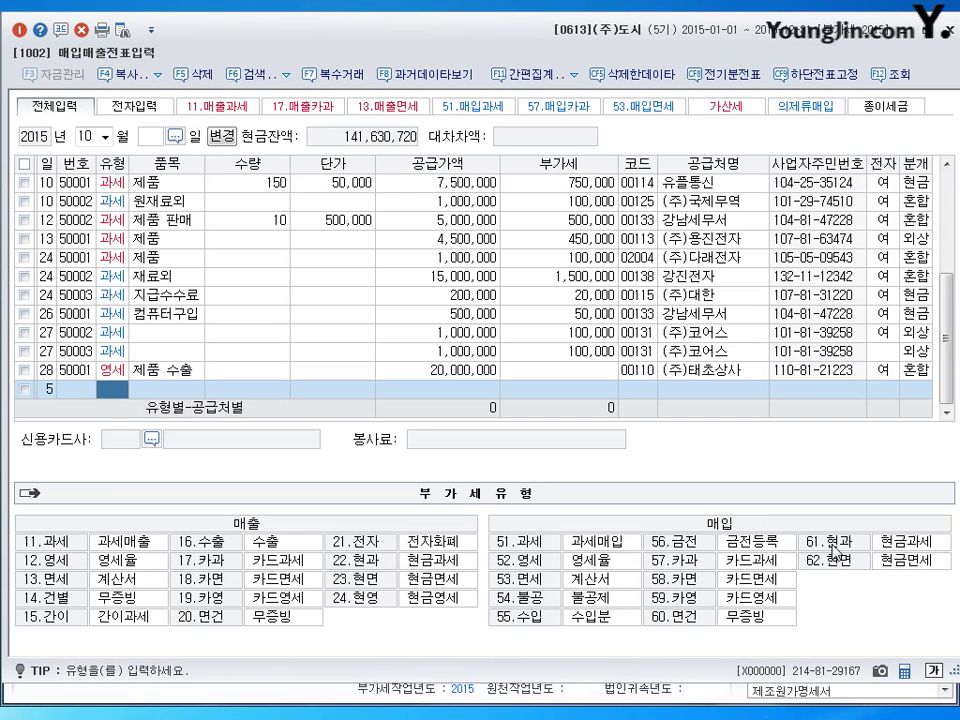
type("61")
key("Return")
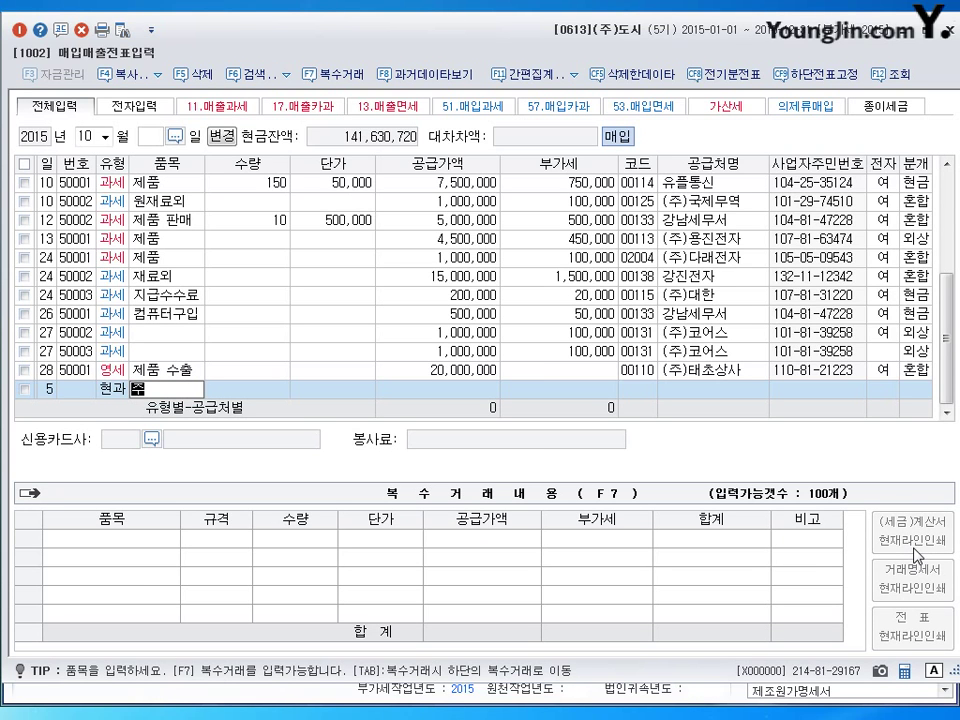
Step: Enter the item 주유비 without quantity or unit price, with a VAT-inclusive amount of 33,000
type("주유비")
key("Return")
key("Return")
key("Return")
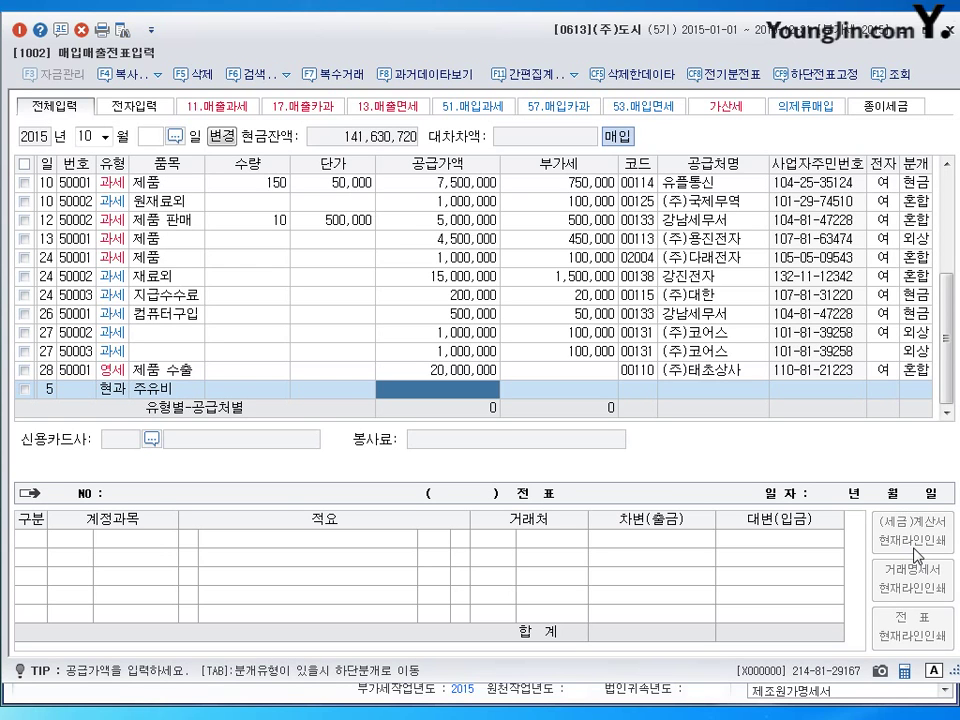
type("330000")
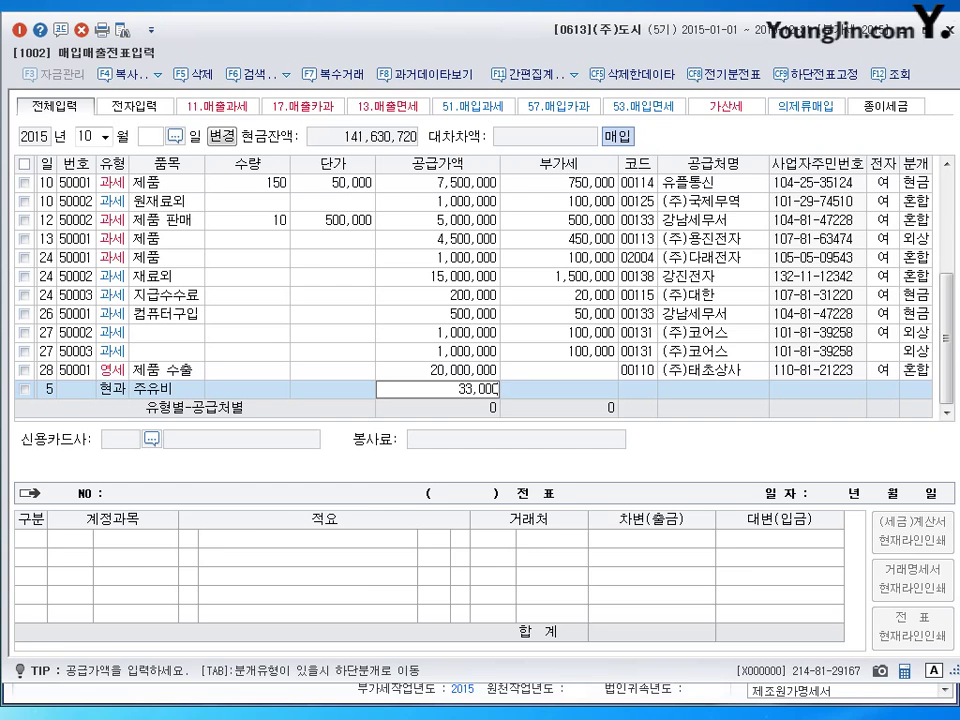
key("Return")
key("Return")
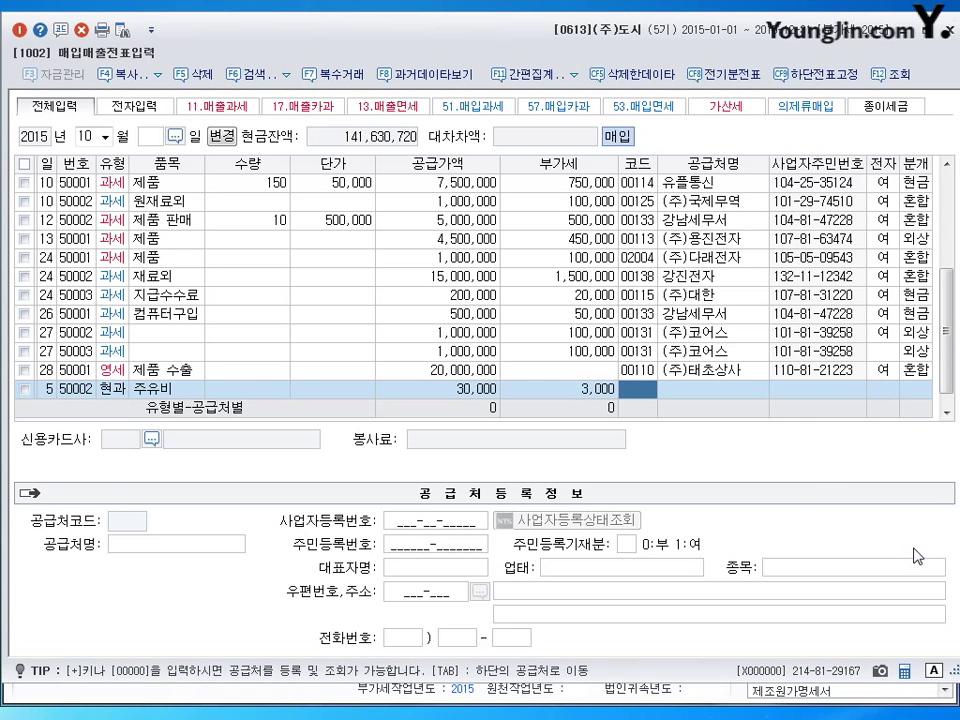
Step: Set the supplier of the 주유비 line to 스마일주유소 (00123) and its 분개 type to 현금
type("스마")
key("Return")
key("Return")
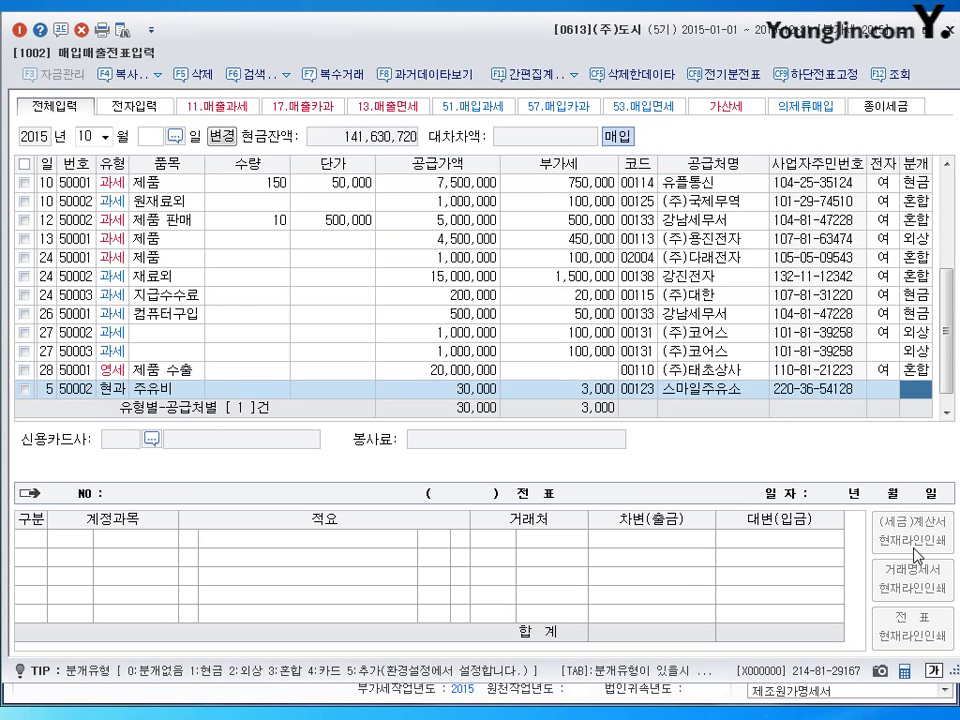
key("1")
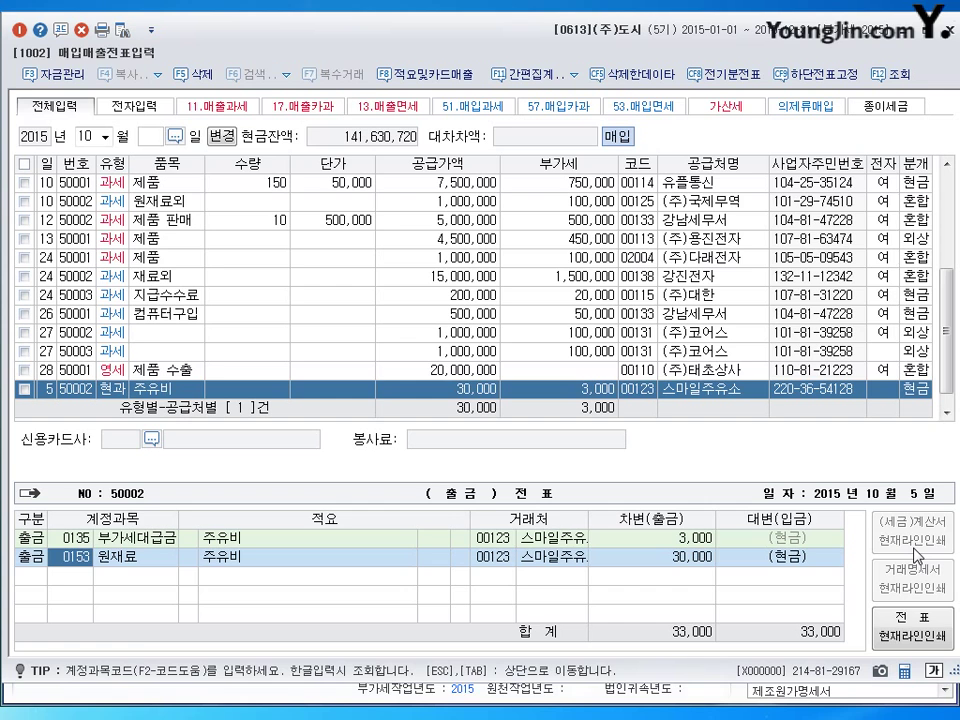
Step: Change the 원재료 account in the 주유비 journal entry to 차량유지비 (0822) and complete the entry
type("0822")
key("Return")
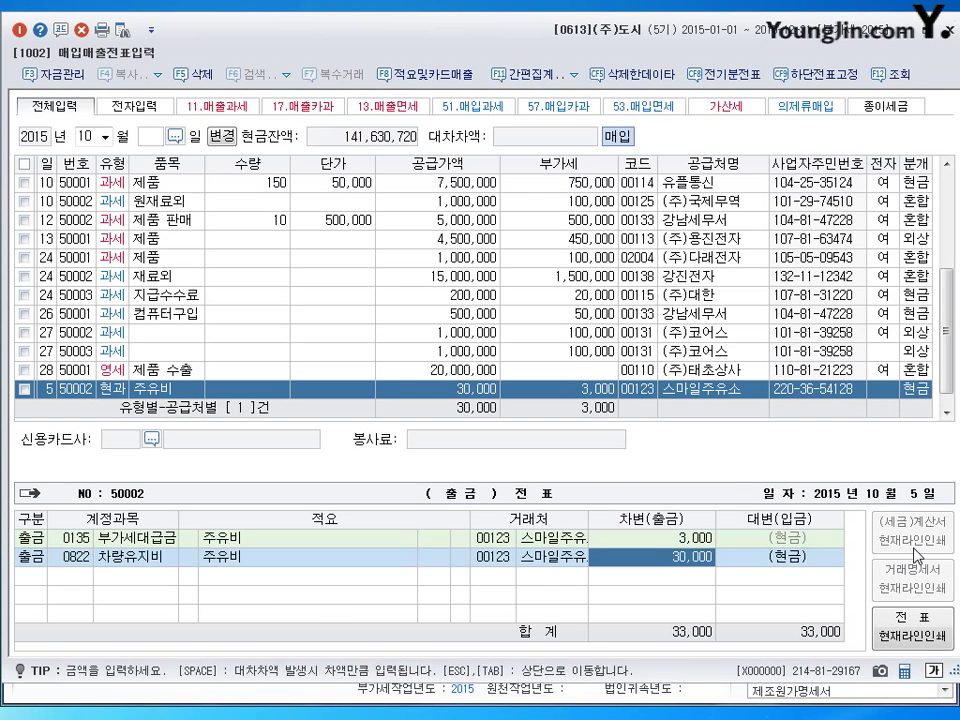
key("Return")
key("Up")
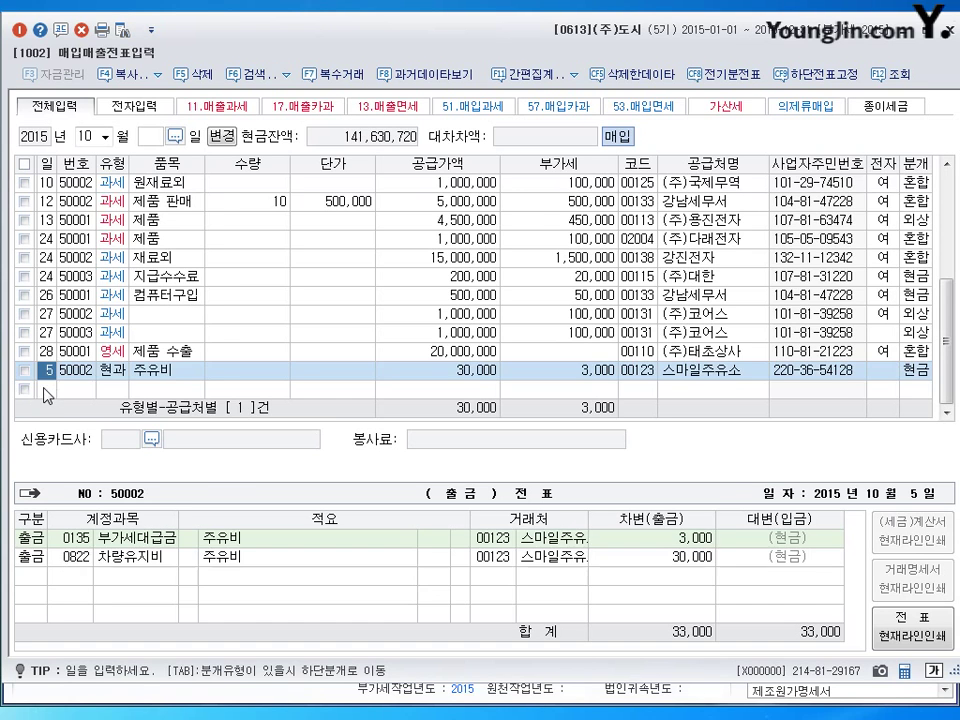
Step: Start an October 23 line with the VAT type 54.불공 (불공제)
key("Down")
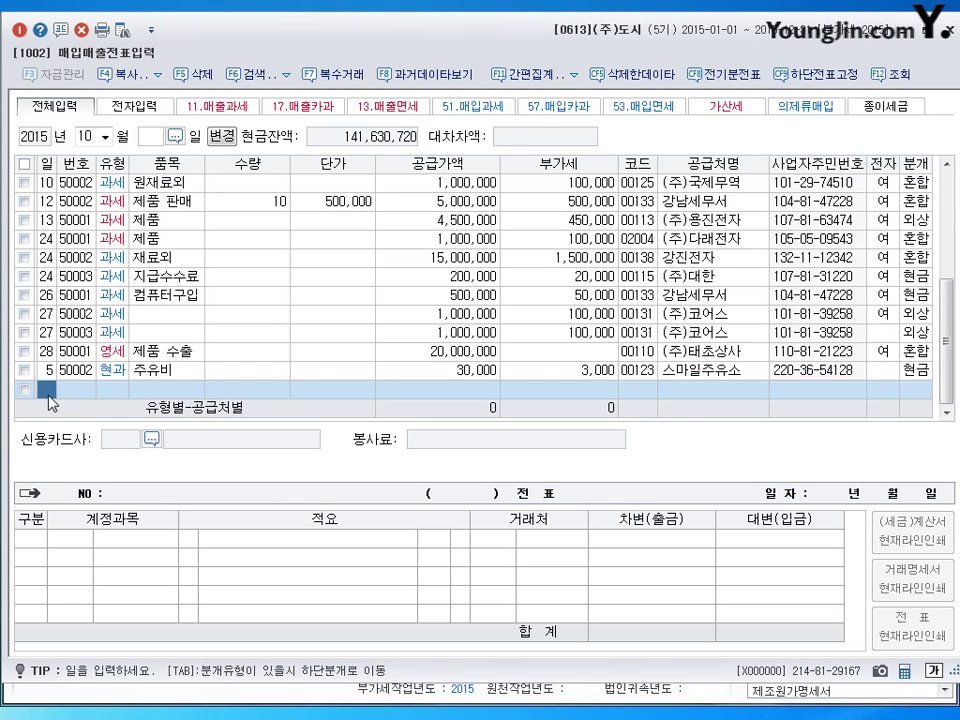
type("23")
key("Return")
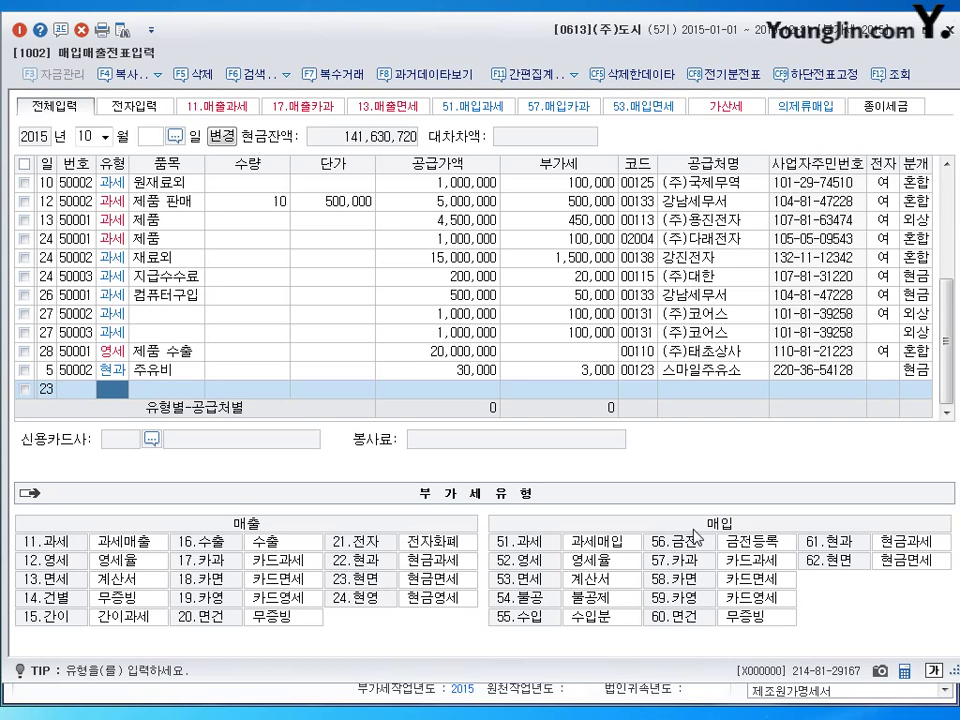
left_click(525, 599)
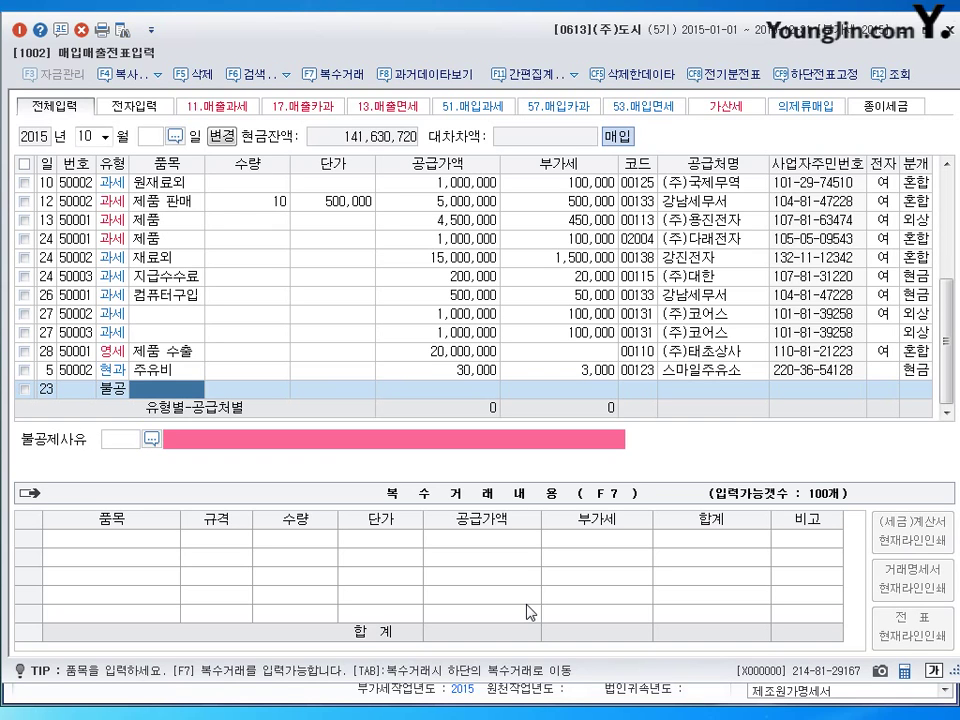
Step: Enter the item 유아용품 without quantity or unit price, with a supply amount of 100,000 and the calculated VAT
type("유아")
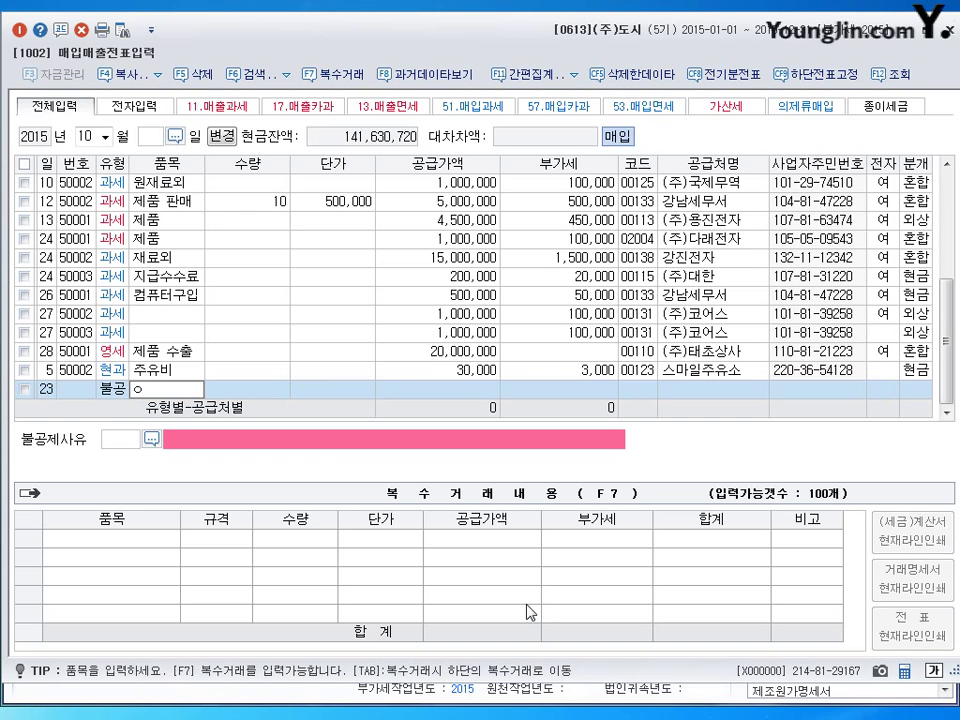
type("용품")
key("Return")
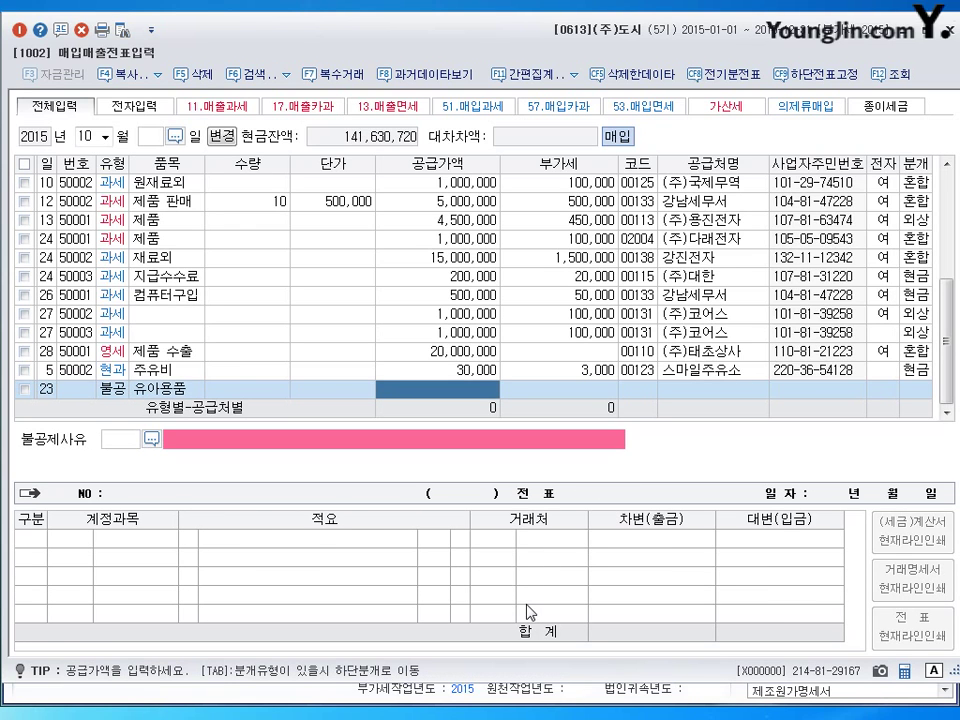
type("1000000")
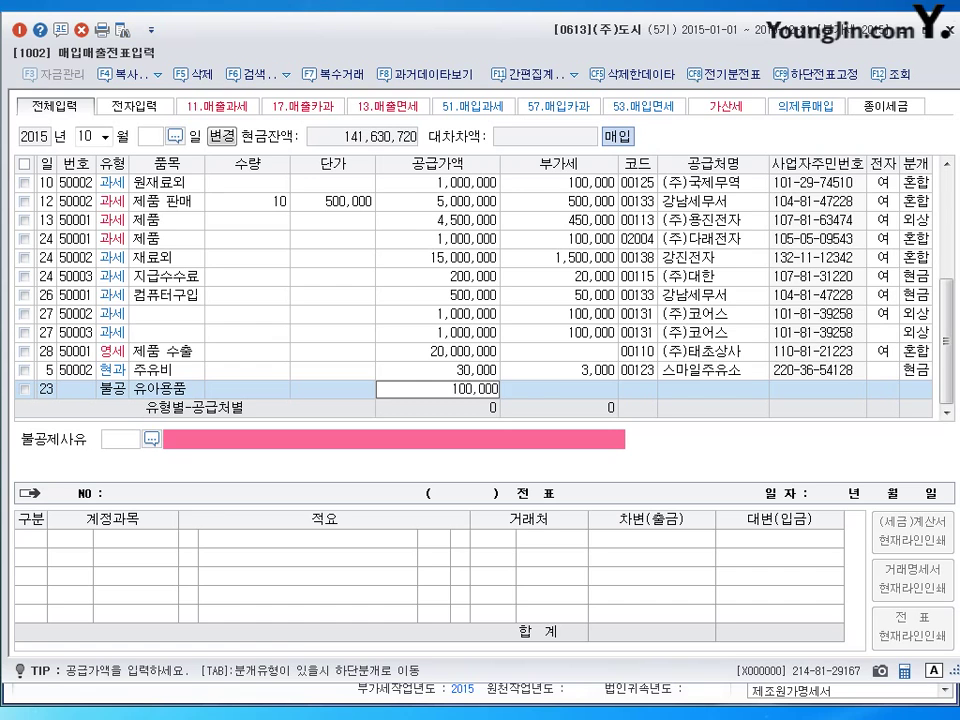
key("Return")
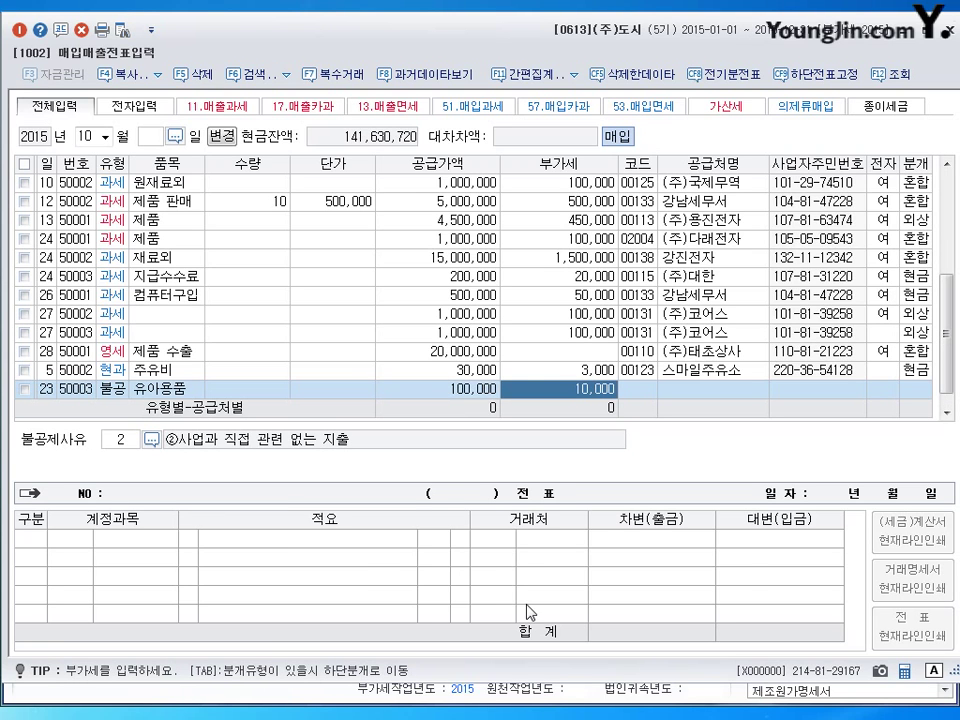
key("Return")
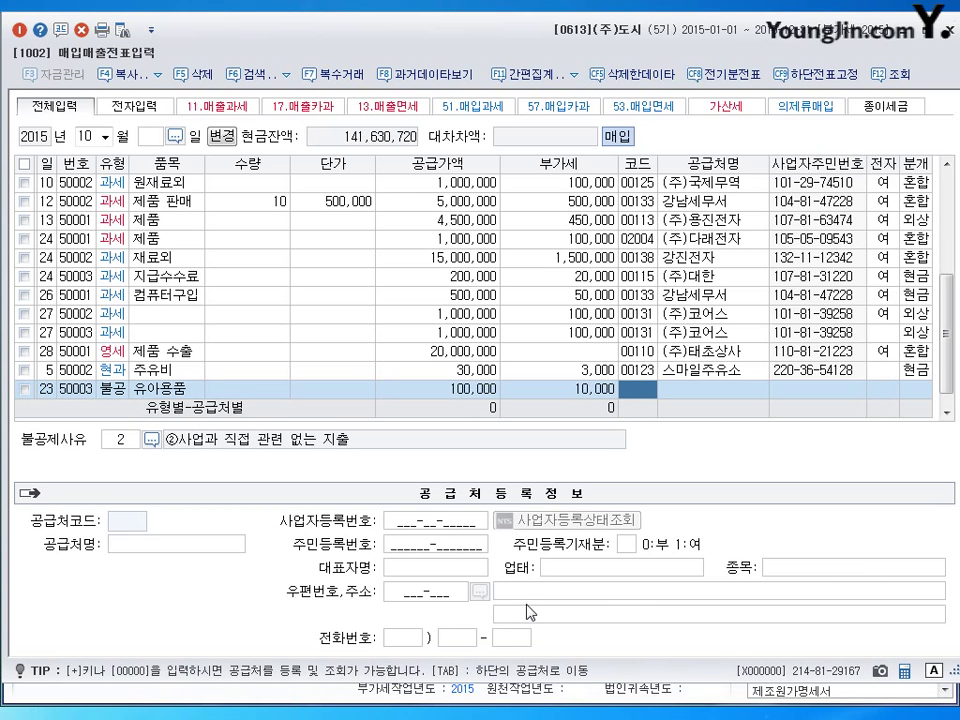
Step: Set the supplier of the 유아용품 line to 만물백화점 (00111) and mark it as an electronic invoice (여)
type("만물")
key("Return")
key("Return")
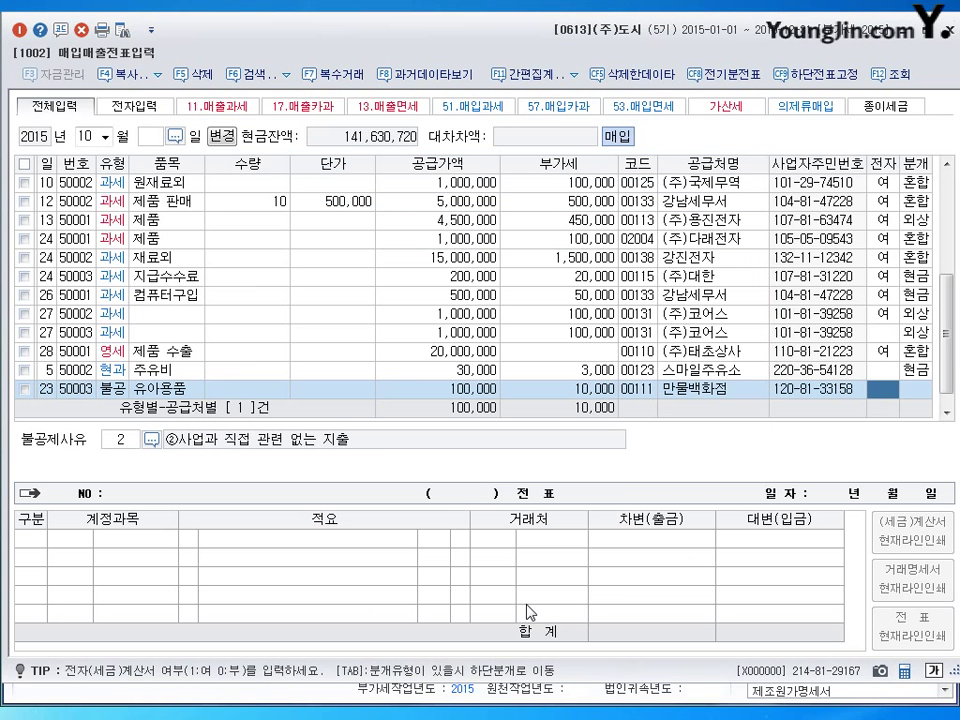
type("1")
key("Return")
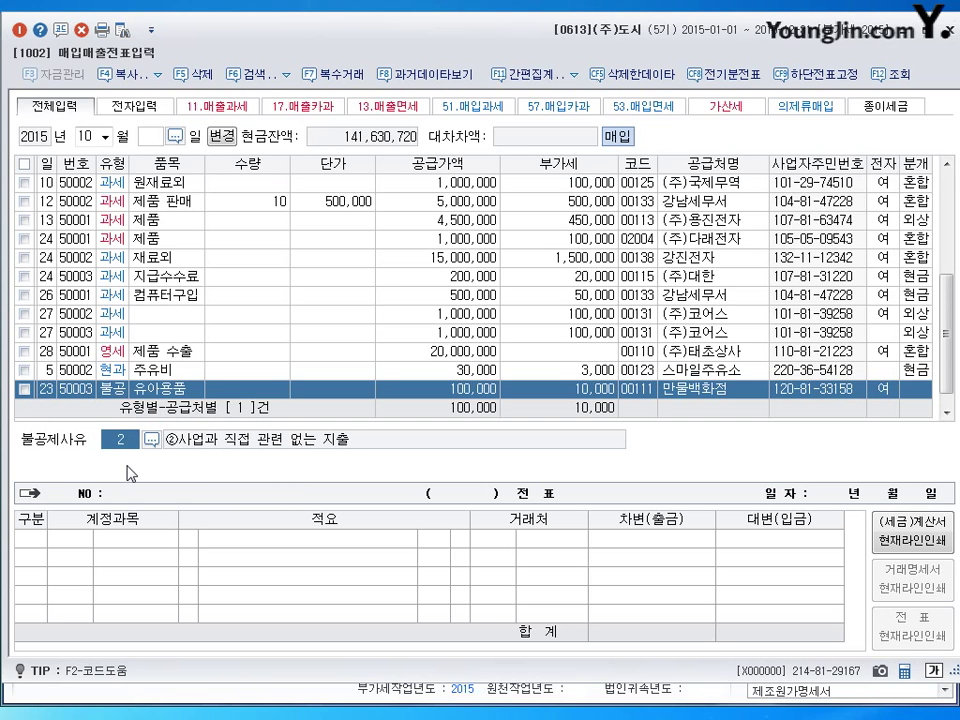
Step: Set the 불공제사유 of the 유아용품 line to ④접대비 및 이와 유사한 비용 관련
left_click(151, 439)
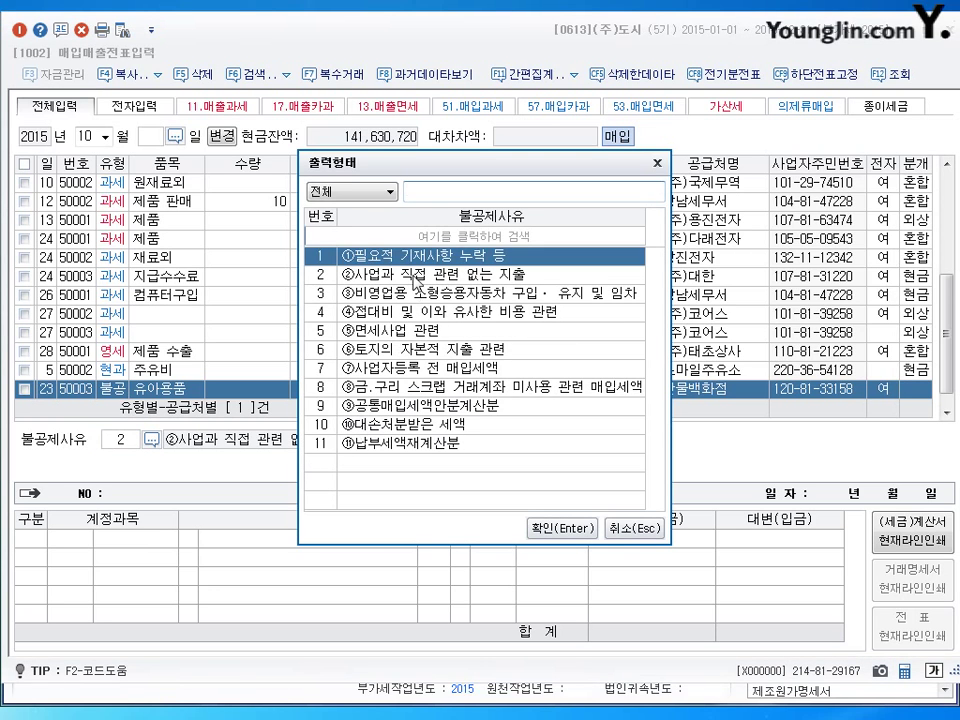
left_click(372, 313)
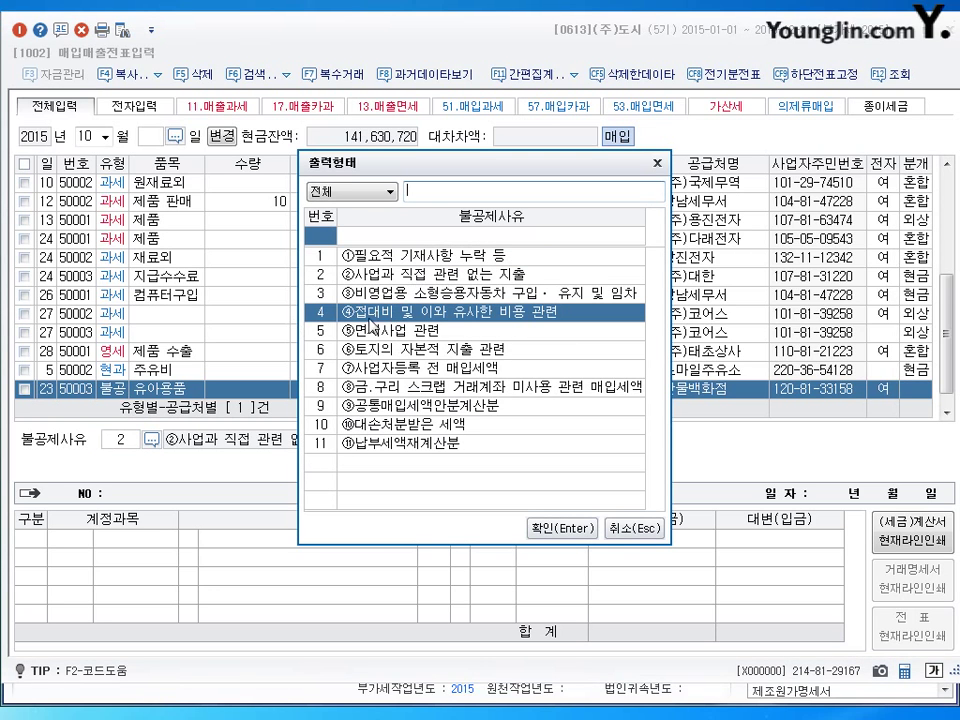
left_click(537, 528)
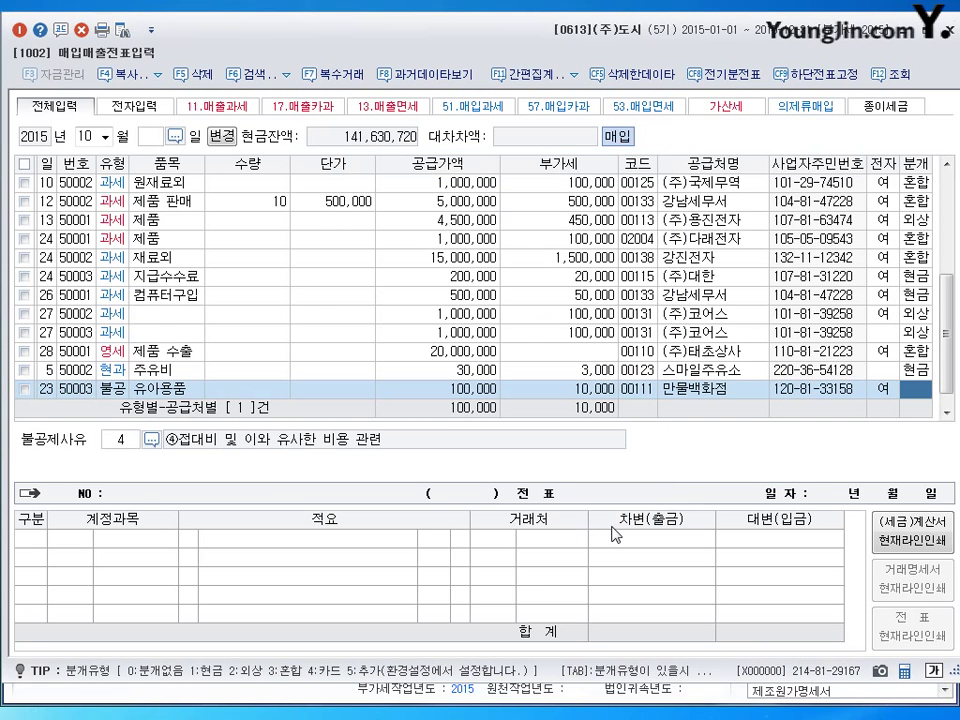
Step: Set the 유아용품 line's 분개 type to 현금, change its 원재료 account to 접대비 (0813) and complete the entry
type("1")
key("Return")
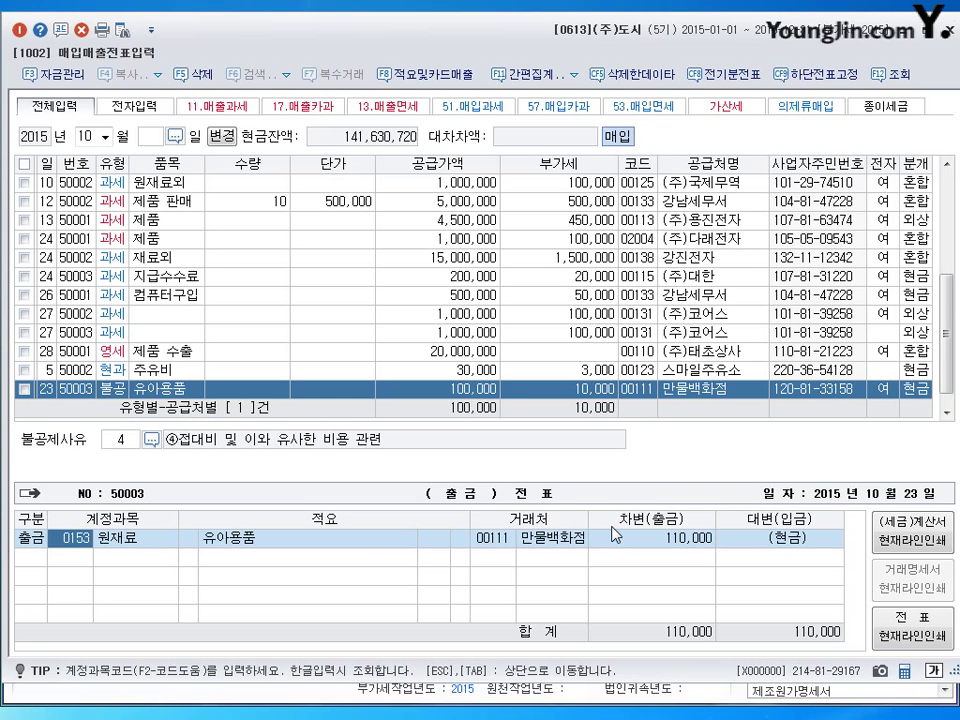
type("0813")
key("Return")
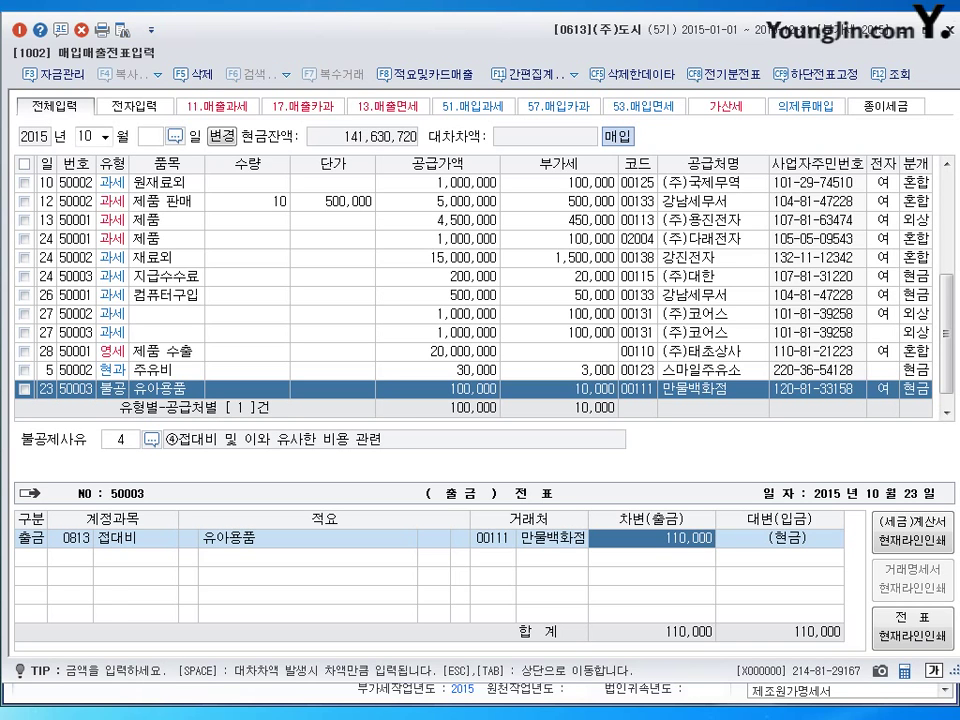
key("Return")
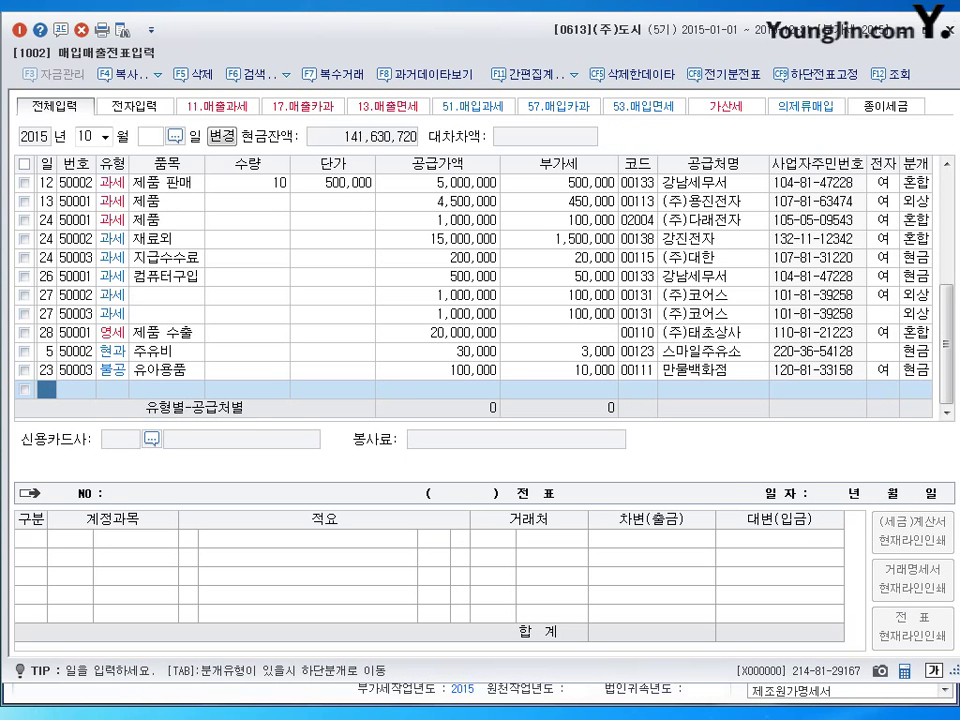
Step: Leave the October list, decline viewing the suspected duplicate vouchers, and switch the voucher month to November (11)
key("Escape")
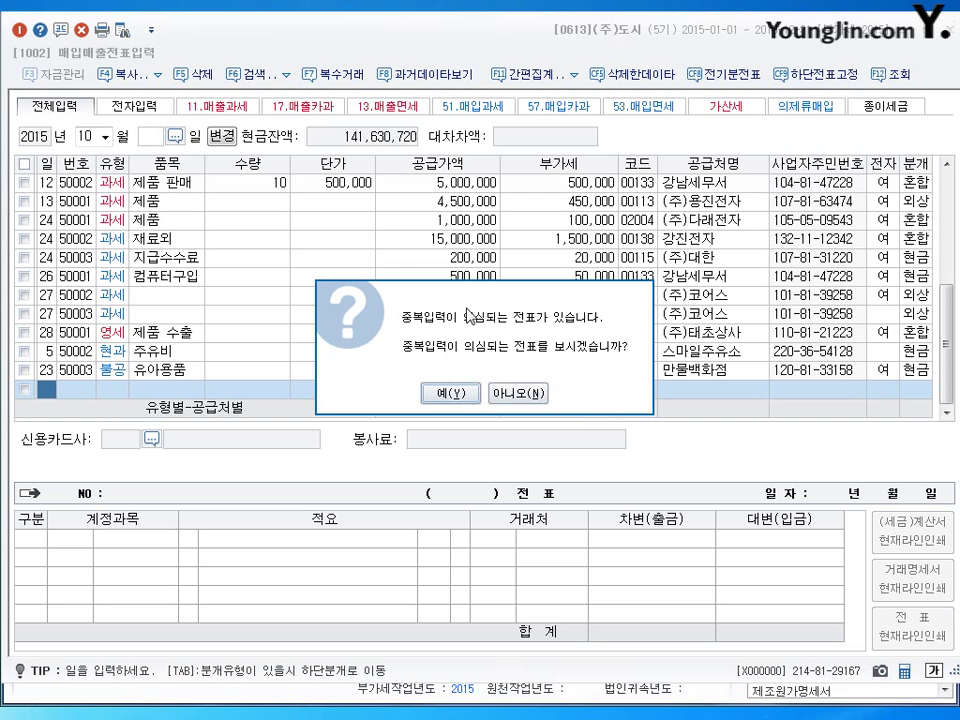
left_click_drag(473, 303, 428, 199)
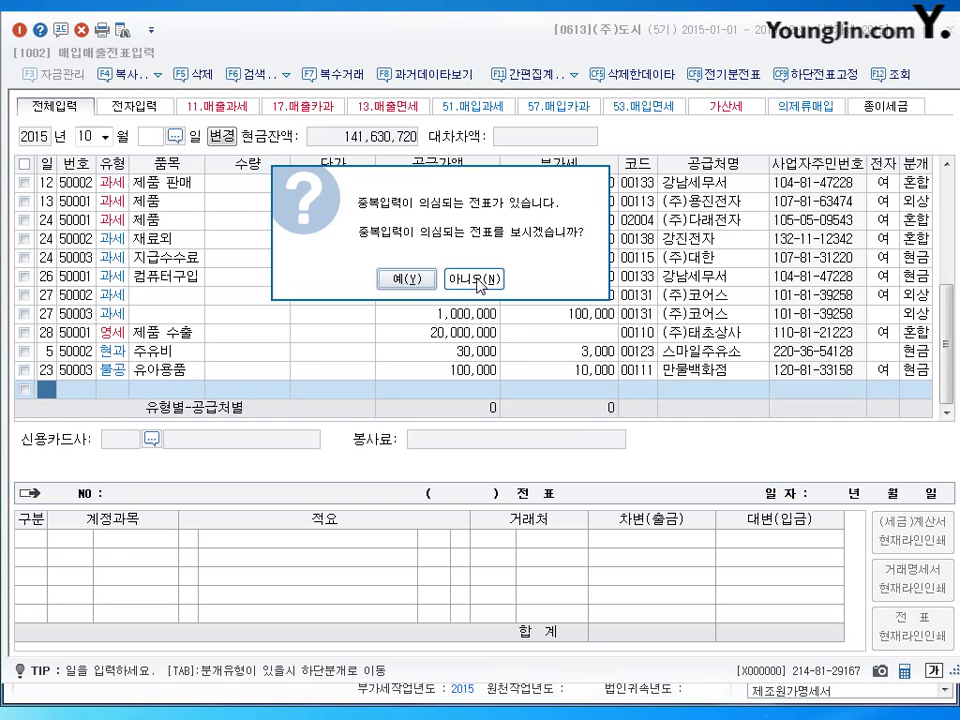
left_click(484, 288)
type("11")
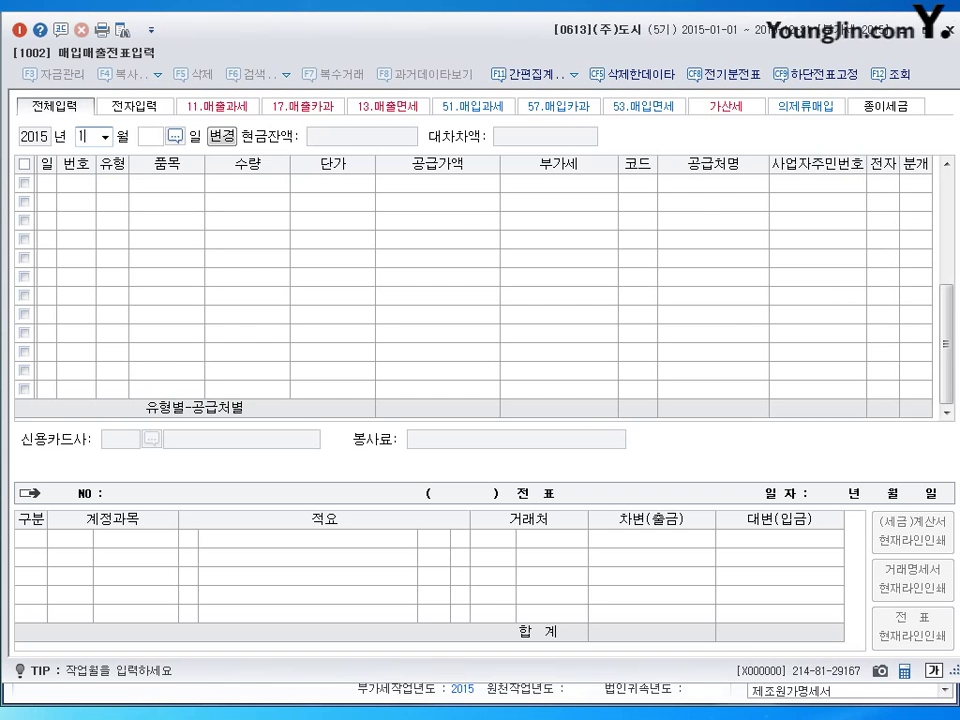
key("Return")
key("Return")
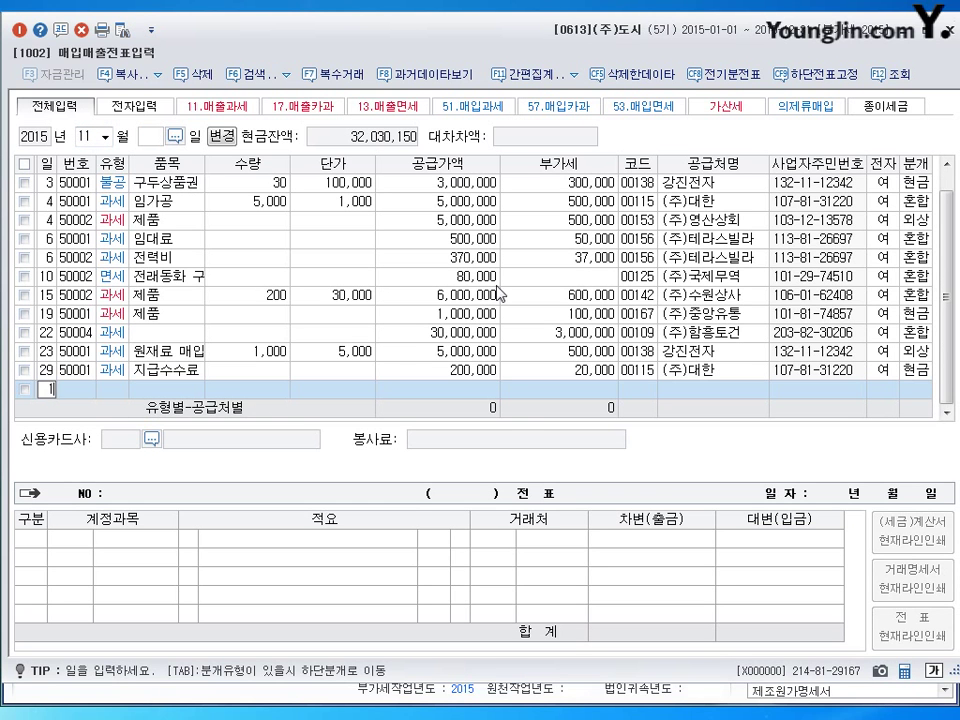
Step: Start a November 14 line with the VAT type 11.과세 (과세매출)
type("14")
key("Return")
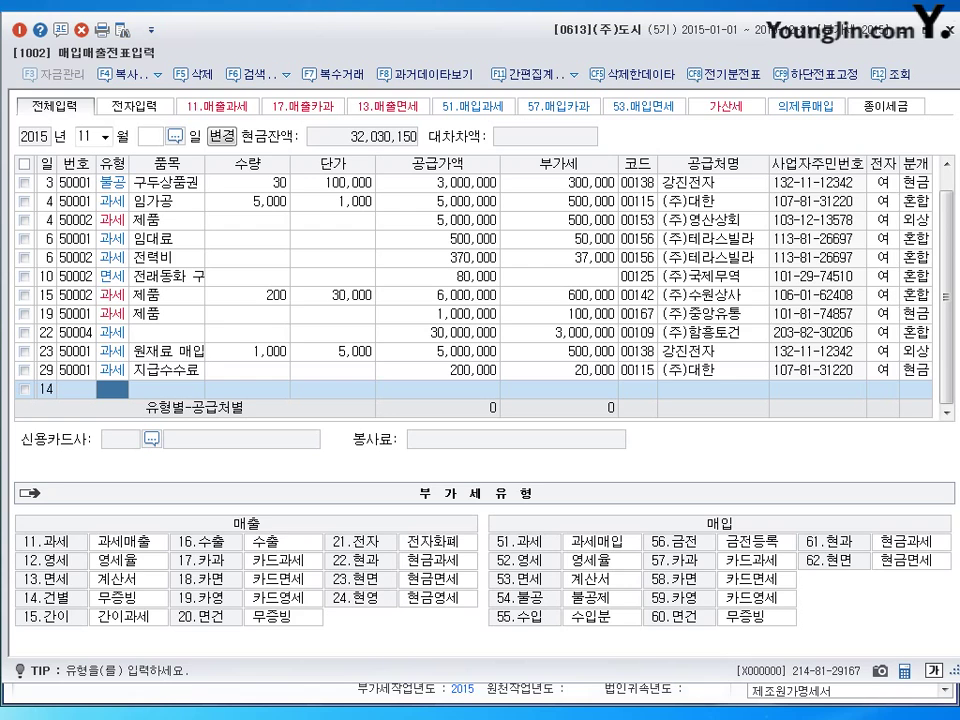
type("11")
key("Return")
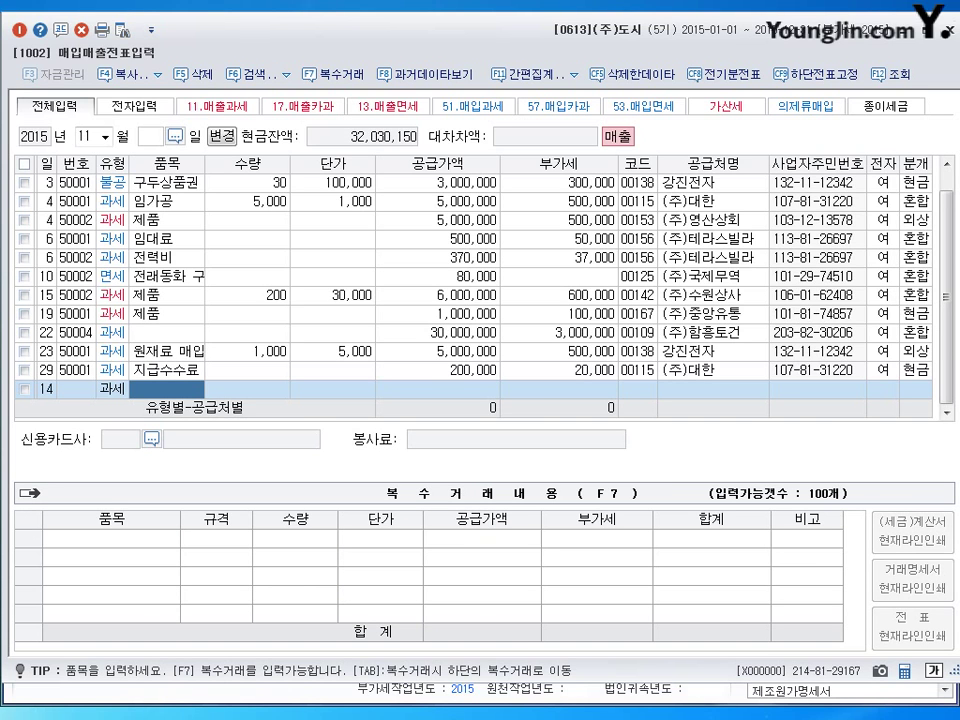
Step: Enter the item 기계장치 without quantity or unit price, with a supply amount of 15,000,000 and the calculated VAT
type("ㄱ")
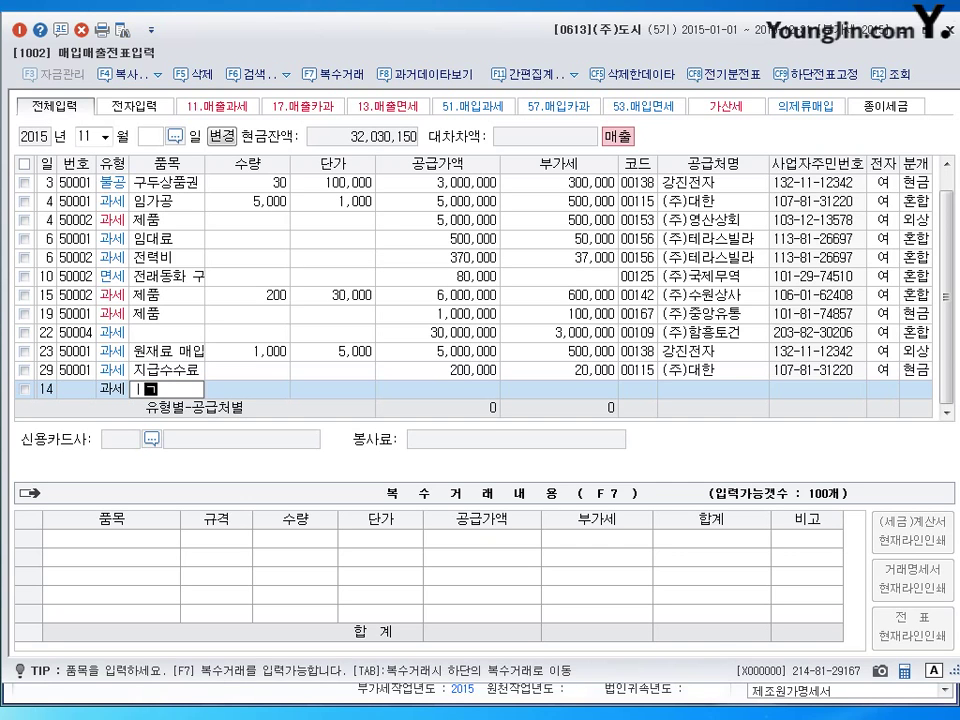
type("기계장치")
key("Return")
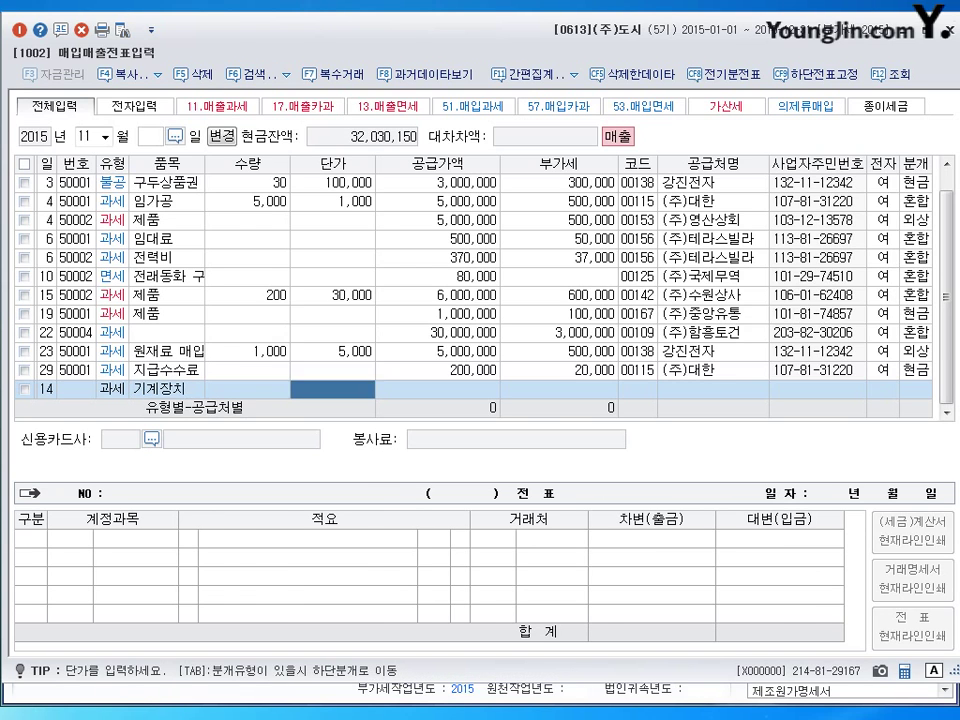
key("Return")
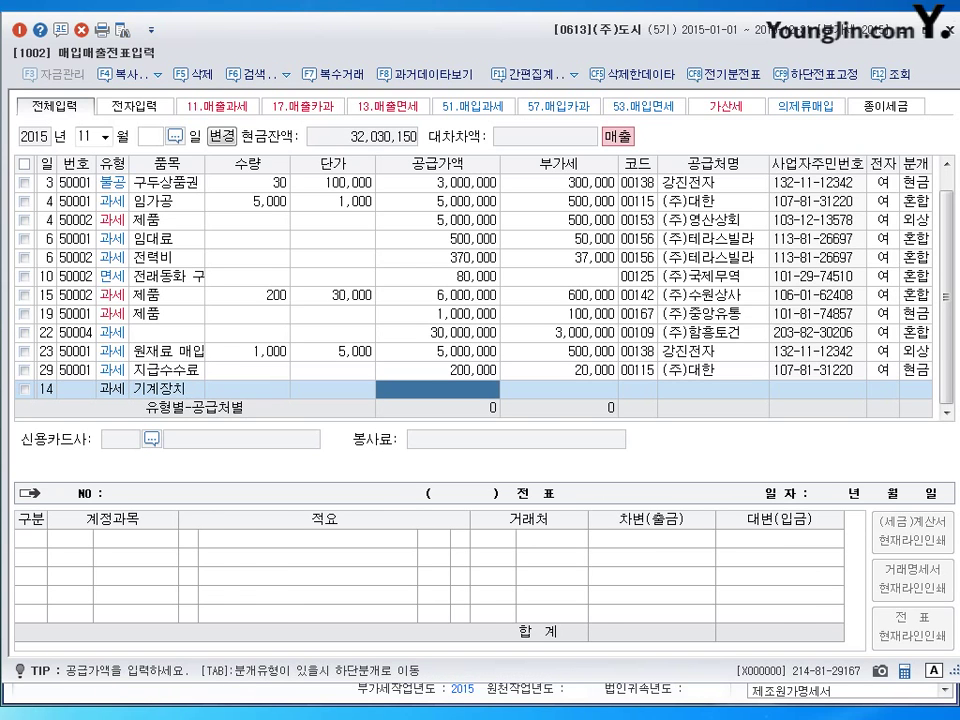
type("15000000")
key("Return")
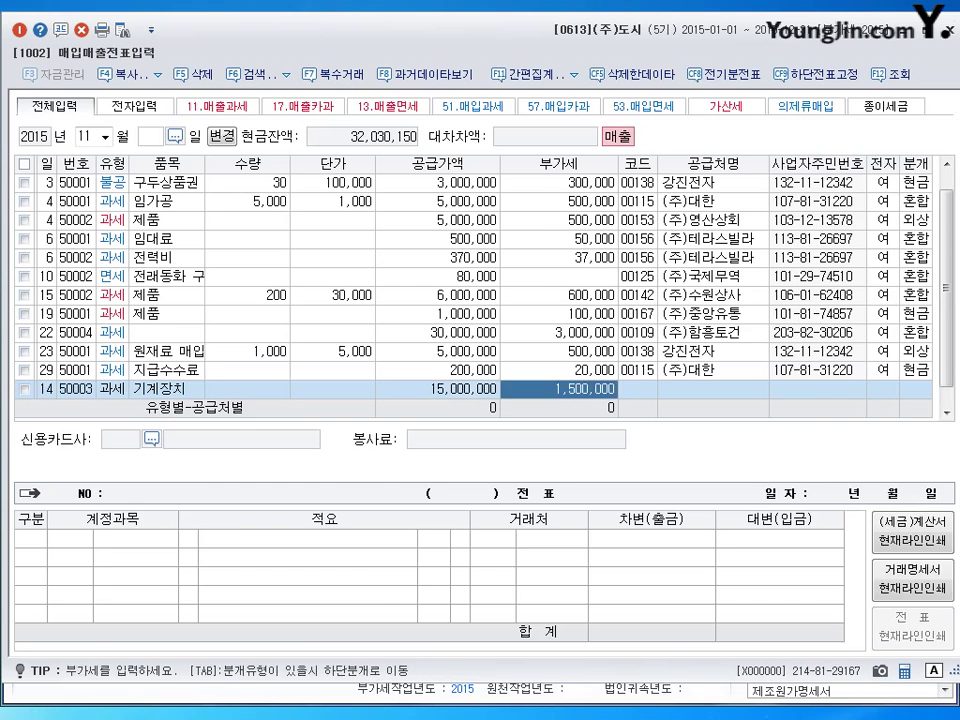
key("Return")
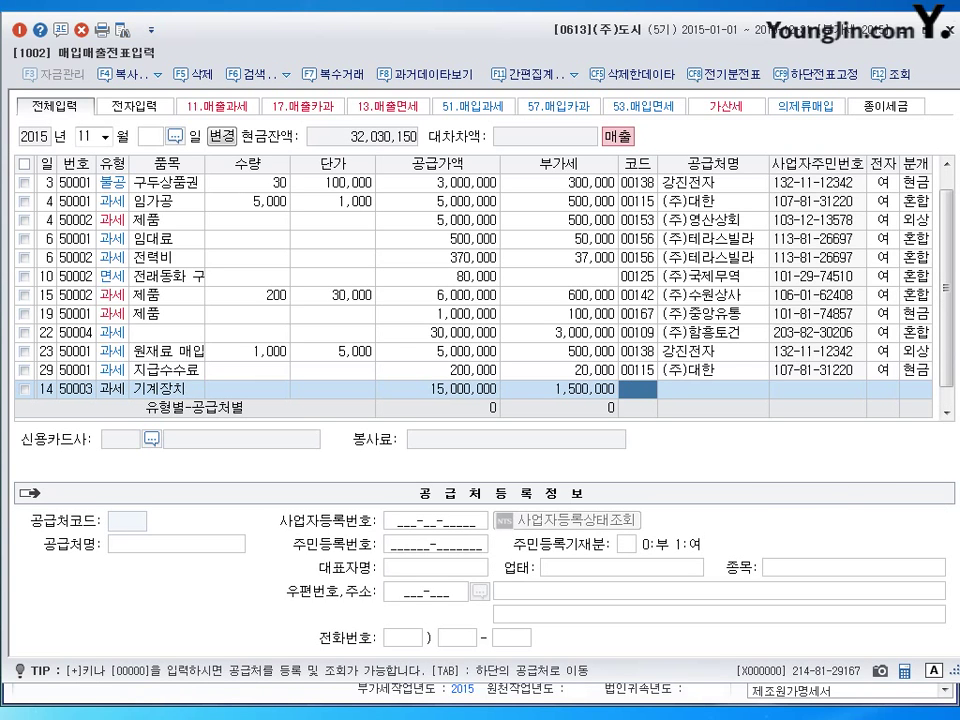
Step: Set the trading partner of the 기계장치 line to (주)동백 (00110) and mark it as an electronic invoice (여)
type("동백")
key("Return")
key("Return")
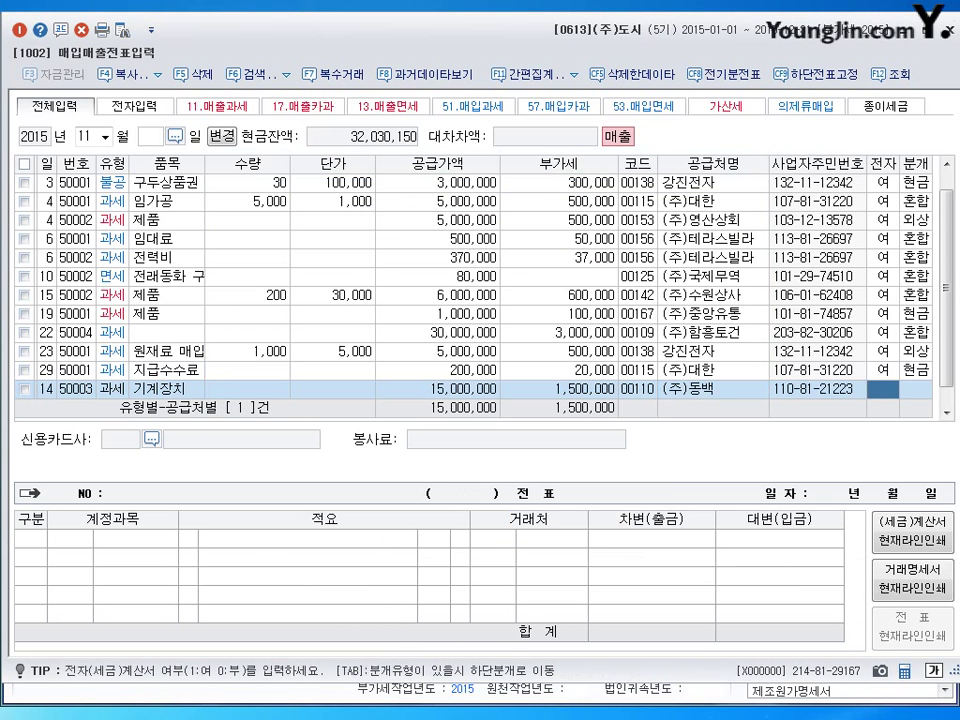
type("1")
key("Return")
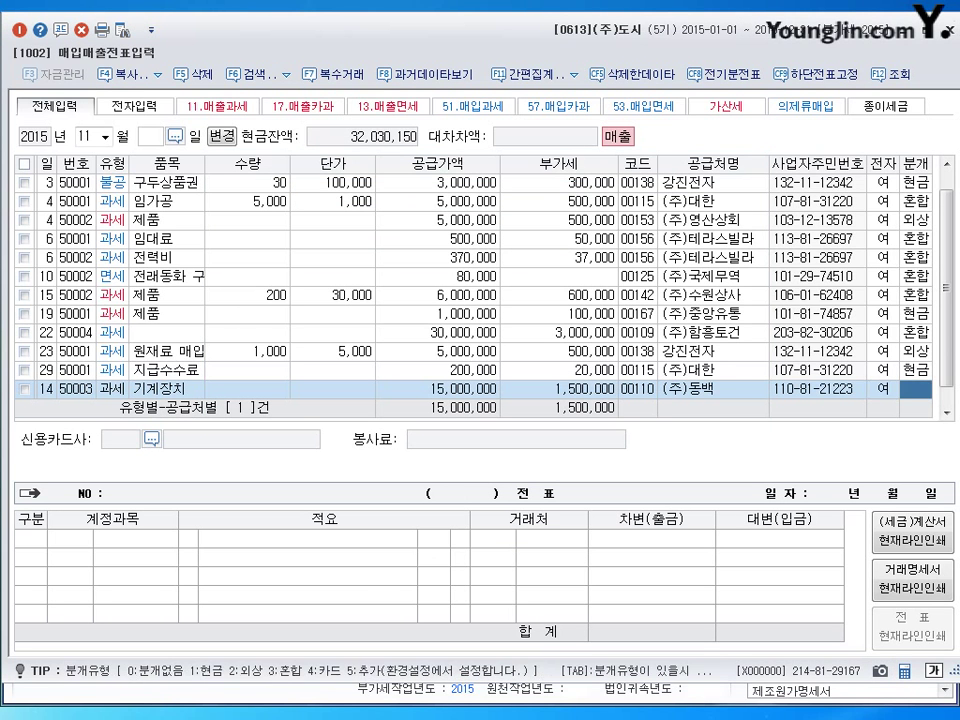
Step: Set the 분개 type of the 기계장치 line to 혼합 and go to the 제품매출 account in its journal entry
type("3")
key("Return")
key("Return")
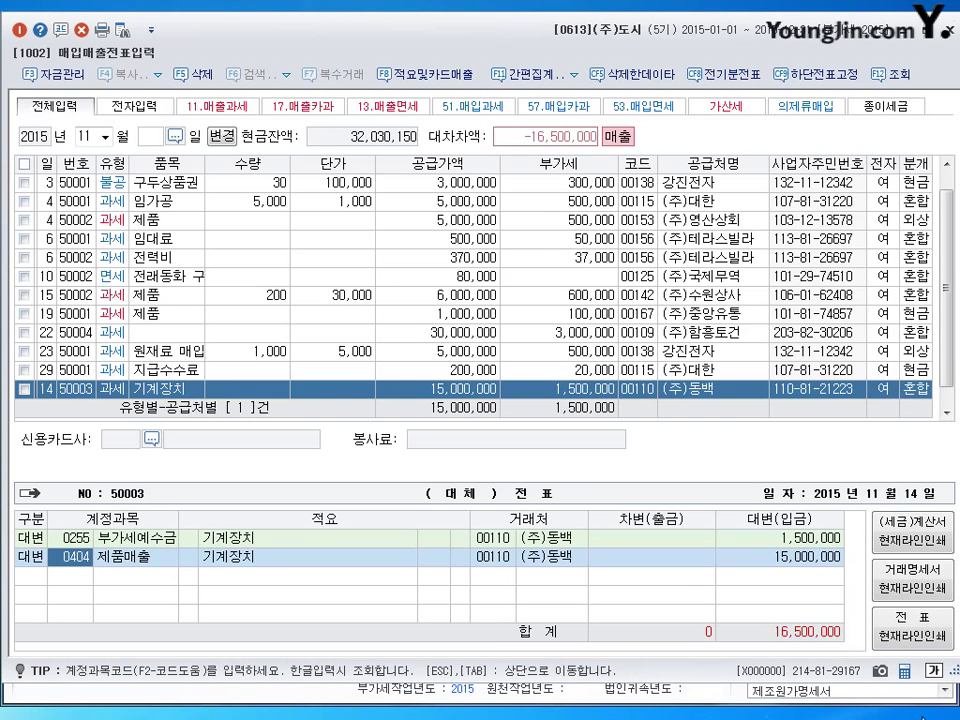
left_click_drag(438, 30, 432, 28)
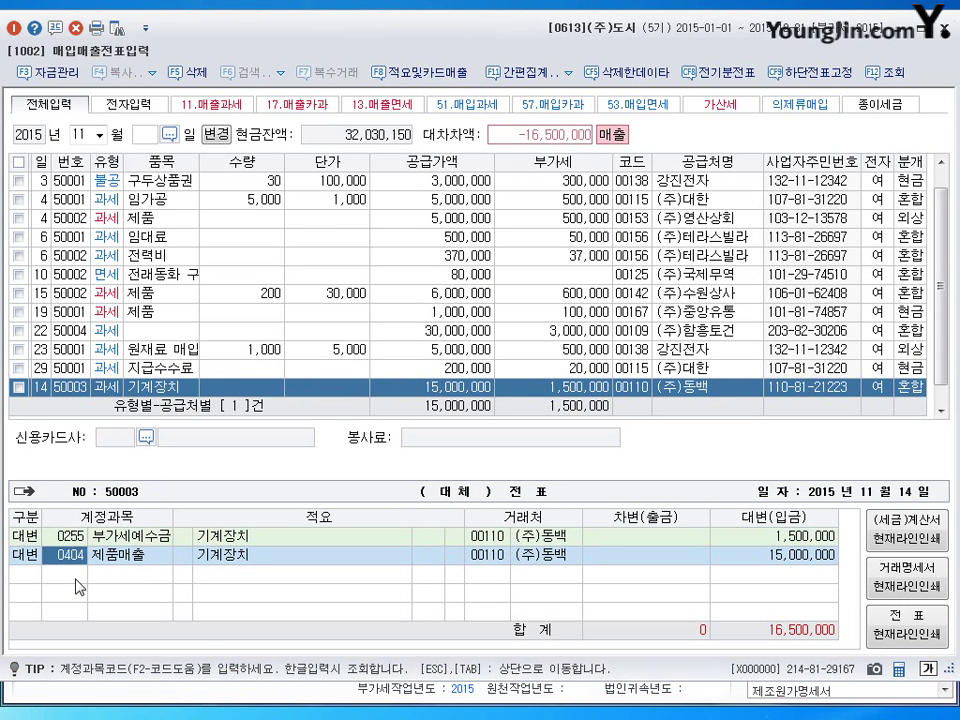
Step: Change the 제품매출 account to 기계장치 (0206) and set its credit amount to 20,000,000
type("0206")
key("Return")
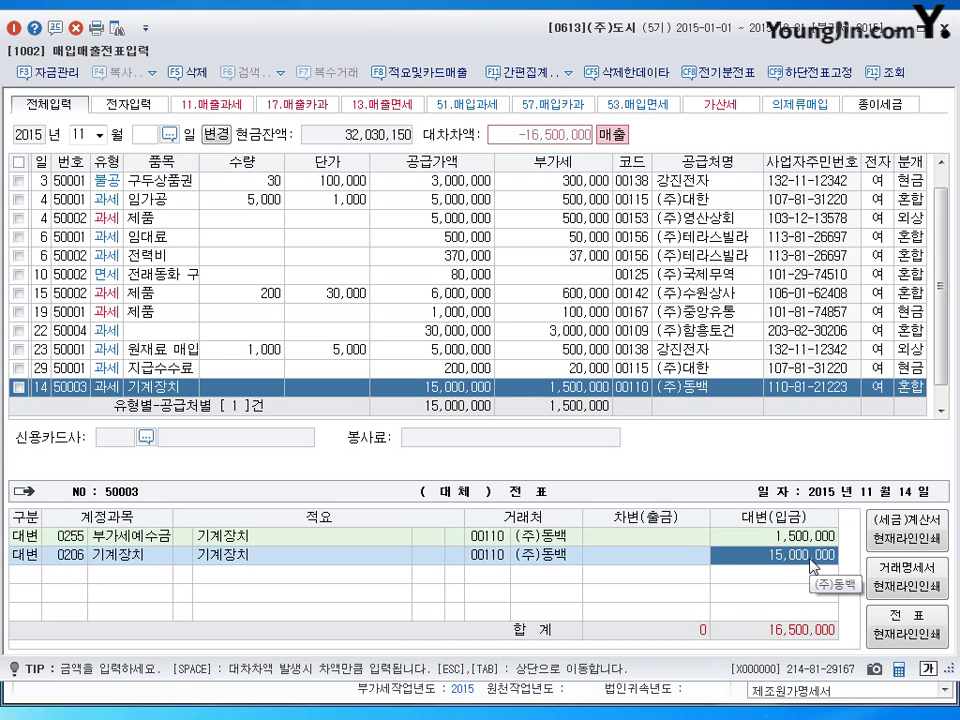
type("2")
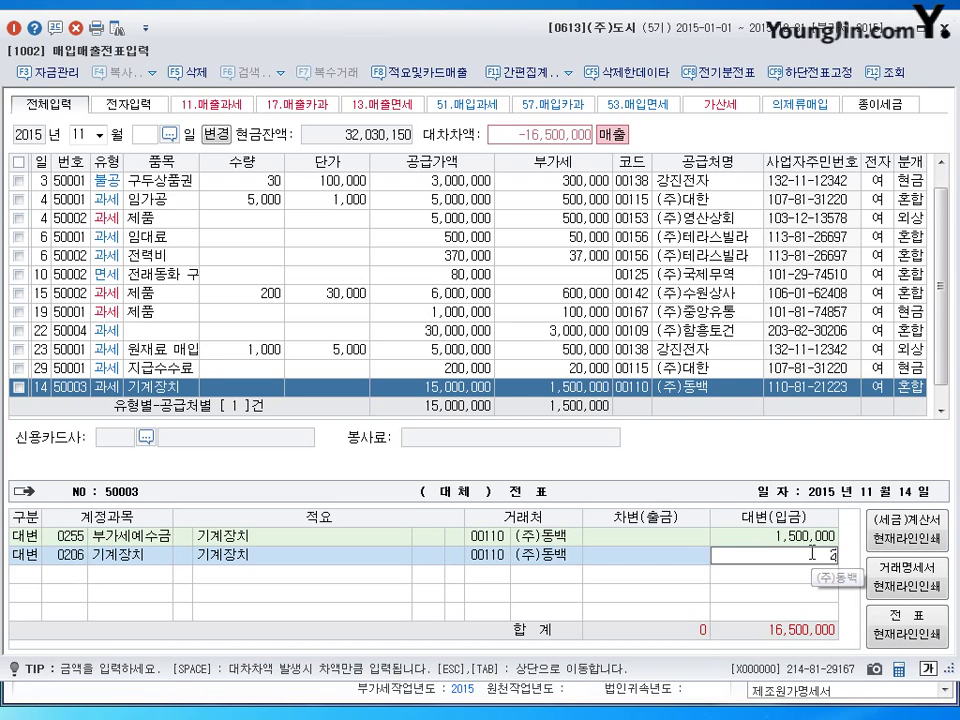
type("0,000,000")
key("Return")
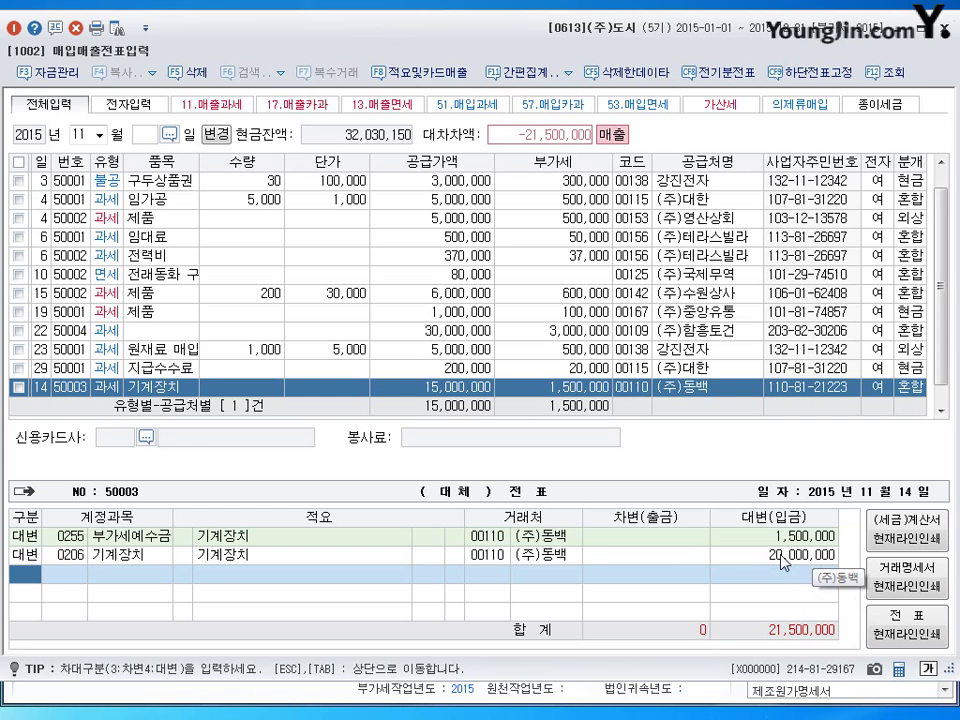
Step: Add a debit line for 감가상각누계액 (0207) with an amount of 4,500,000 to the 기계장치 journal entry
type("3")
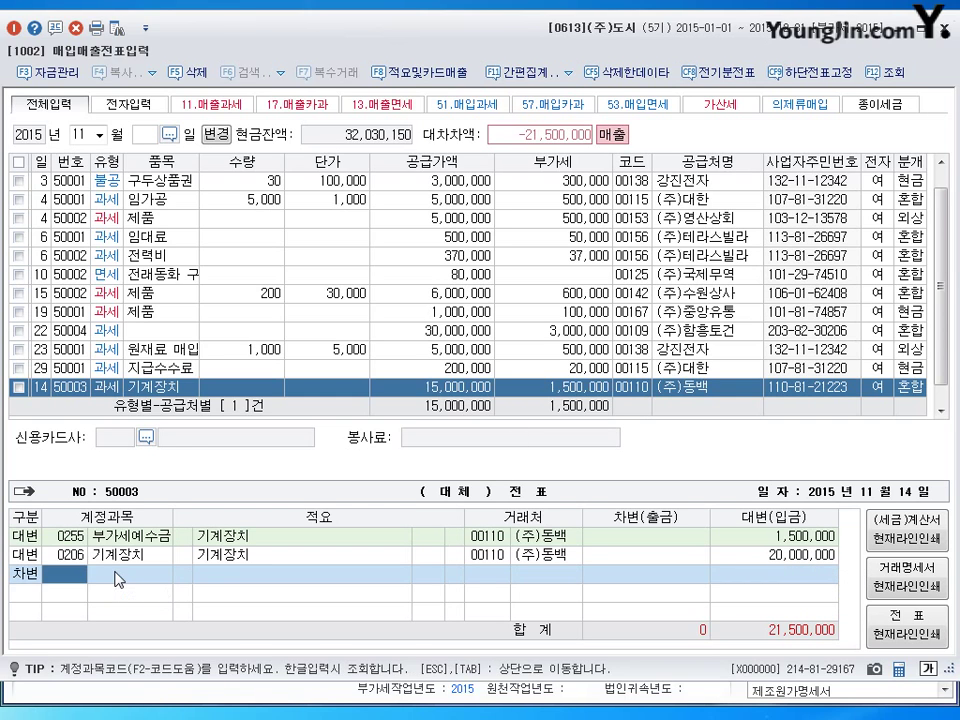
type("207")
key("Return")
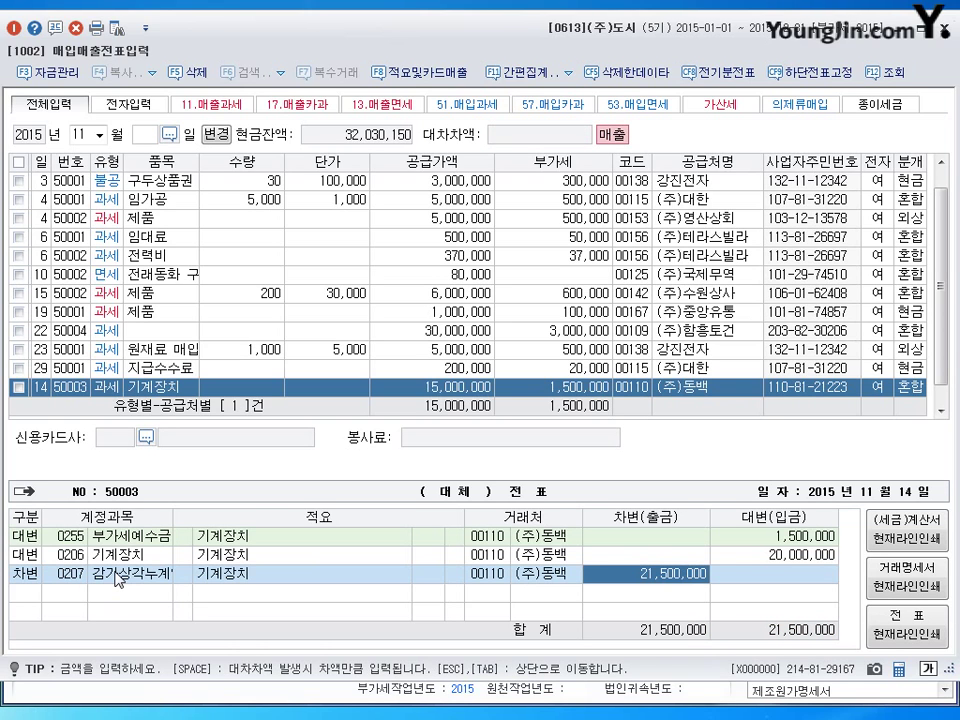
type("4500000")
key("Return")
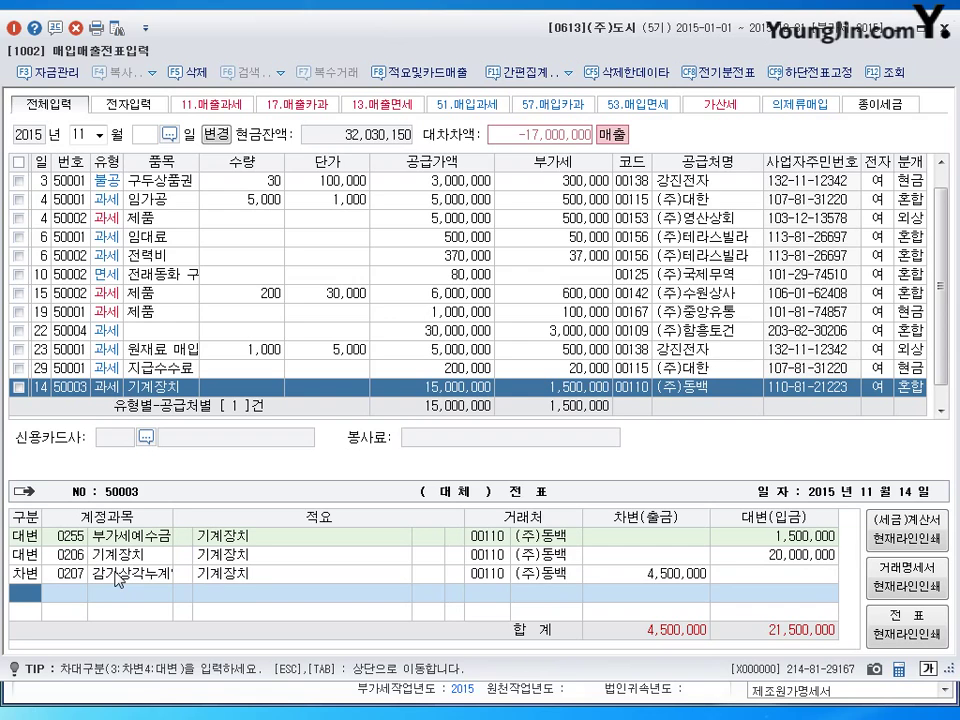
Step: Add a debit line for 보통예금 (0103) with an amount of 10,000,000 to the 기계장치 journal entry
key("3")
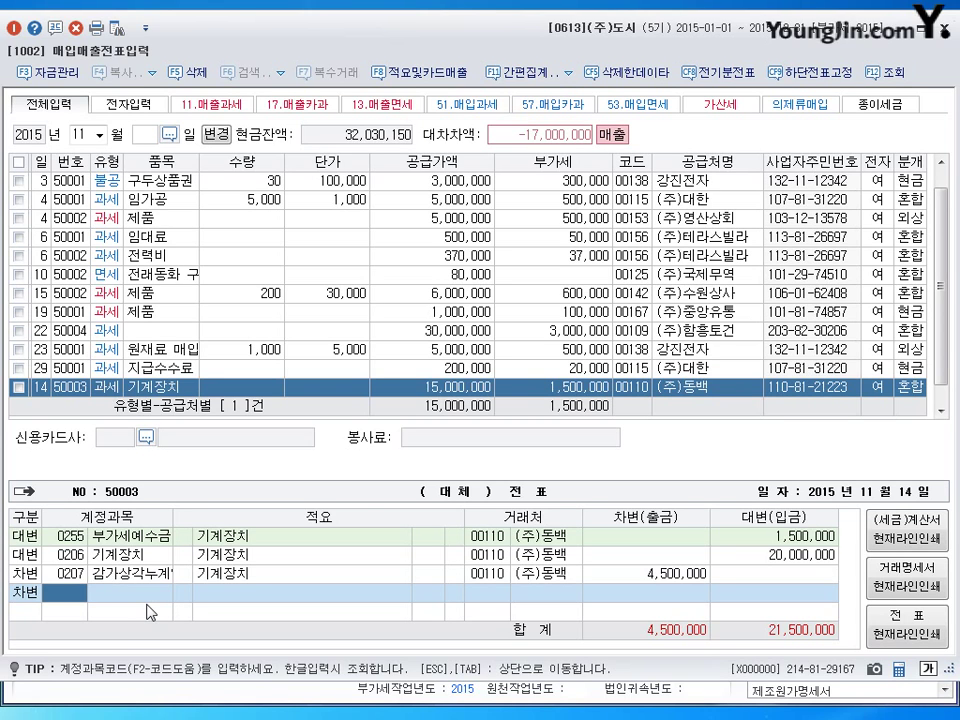
type("103")
key("Return")
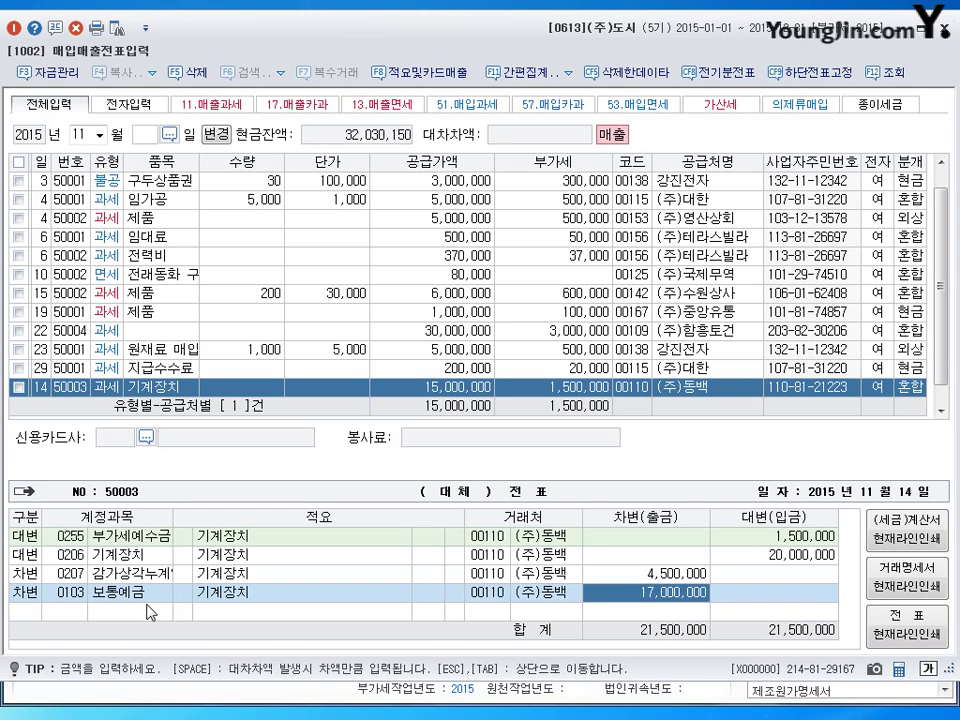
type("110")
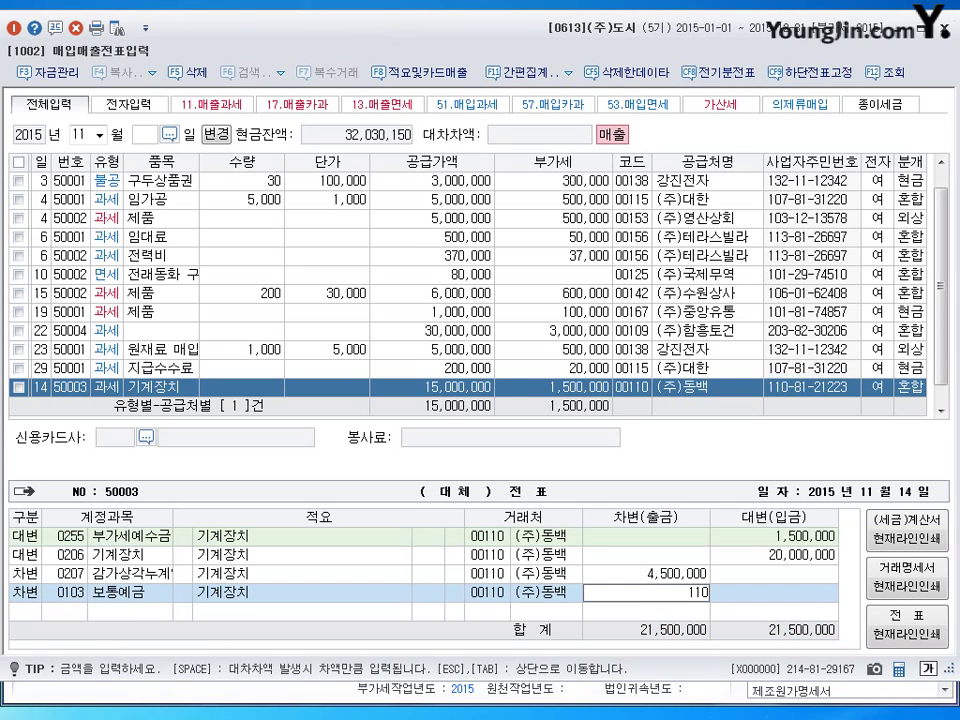
type("000000")
key("BackSpace")
key("BackSpace")
key("BackSpace")
key("BackSpace")
key("BackSpace")
key("BackSpace")
key("BackSpace")
key("BackSpace")
type("0000000")
key("Return")
Step: Add a debit line for 미수금 (0120) with an amount of 6,500,000 to the 기계장치 journal entry
type("3")
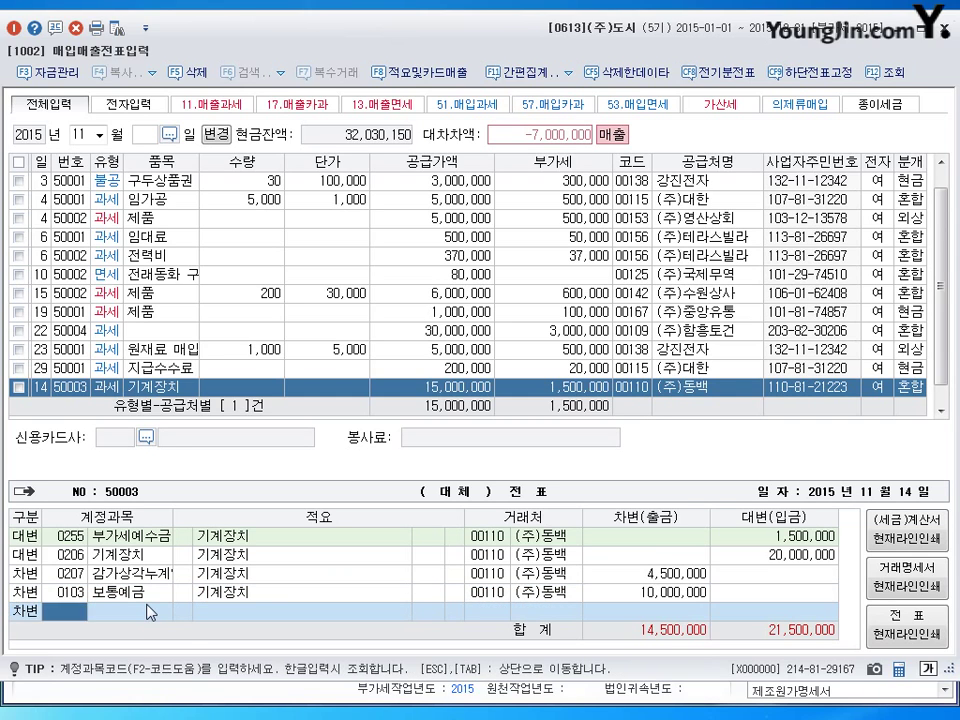
type("120")
key("Return")
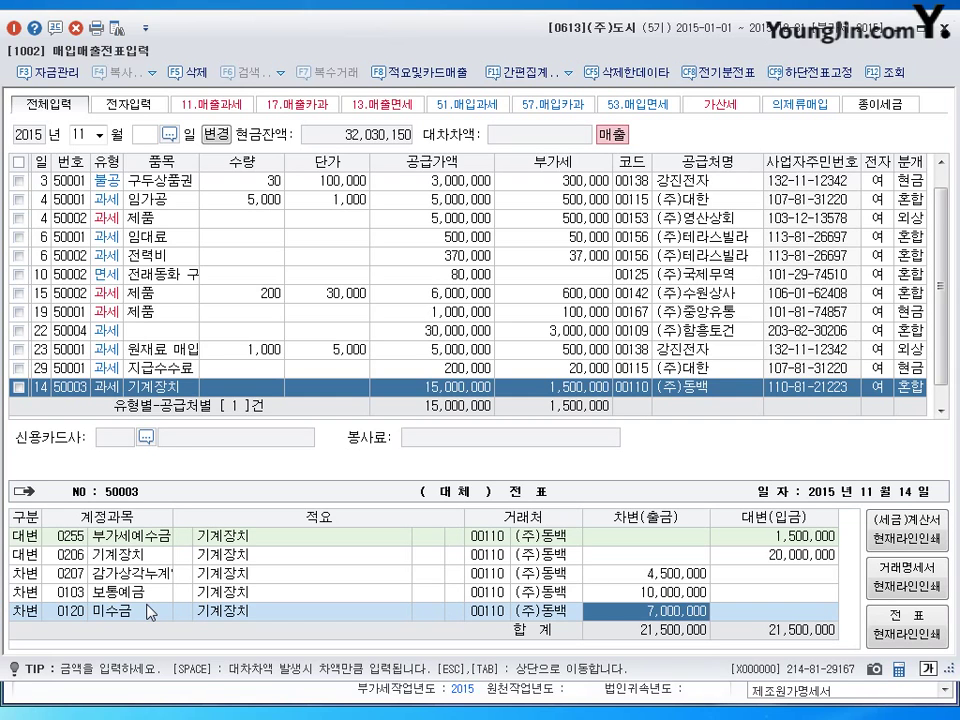
type("6500000")
key("Return")
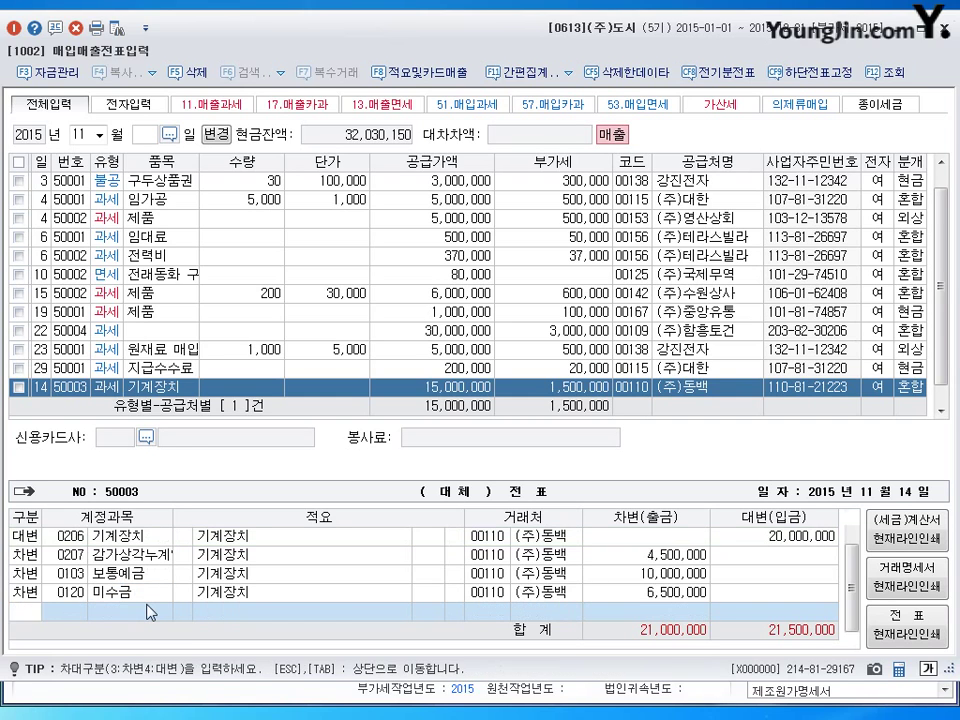
Step: Add a debit line for 유형자산처분손실 (0970) with the remaining 500,000 and complete the 기계장치 voucher
type("3")
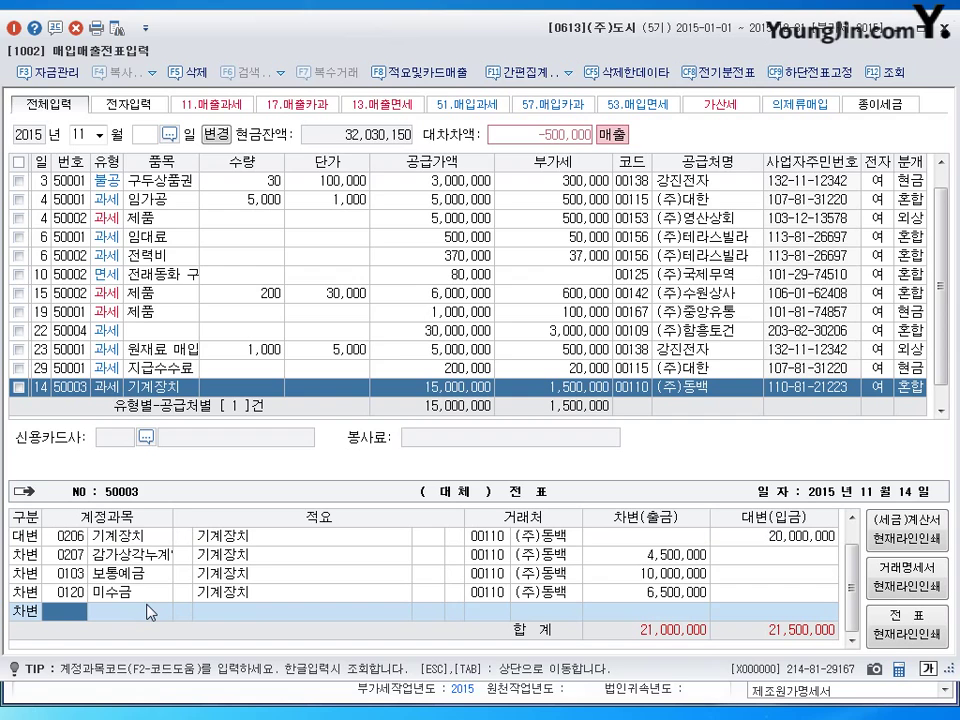
type("970")
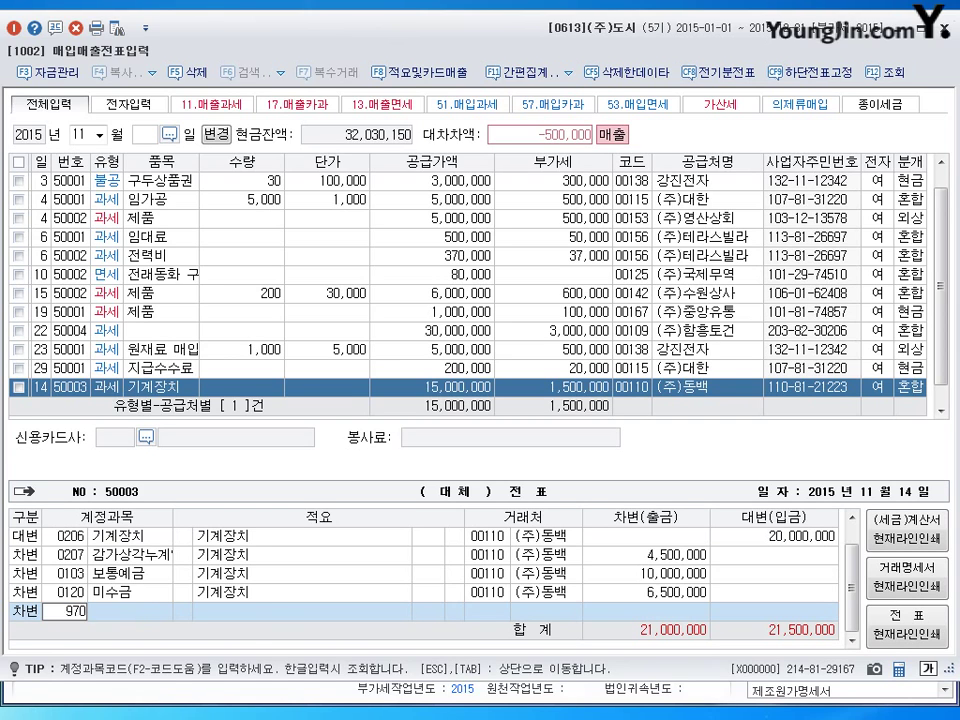
key("Return")
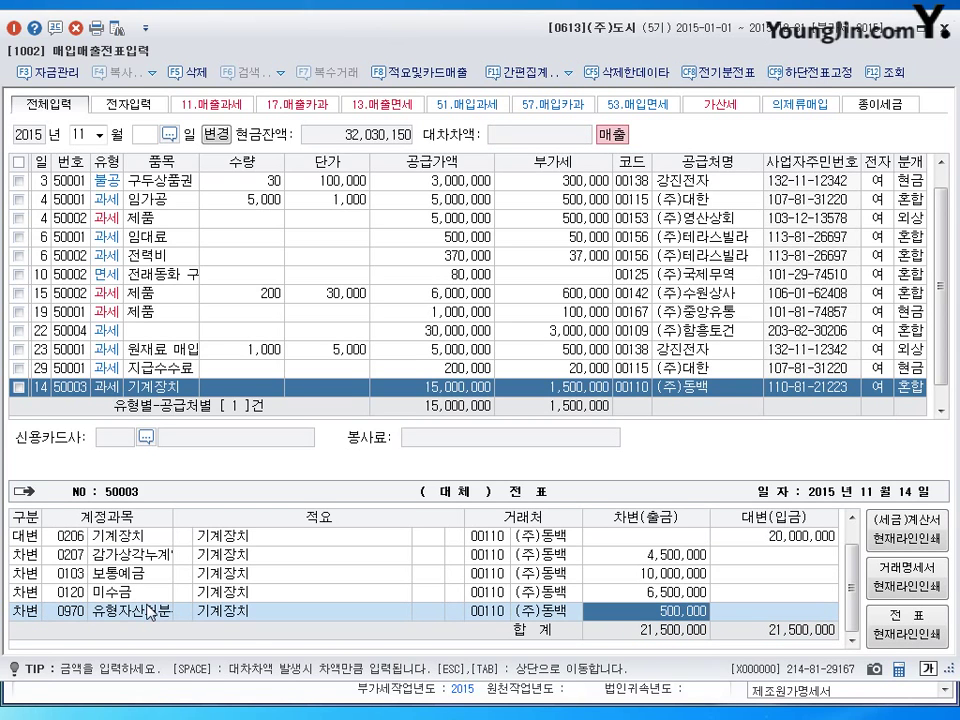
key("Return")
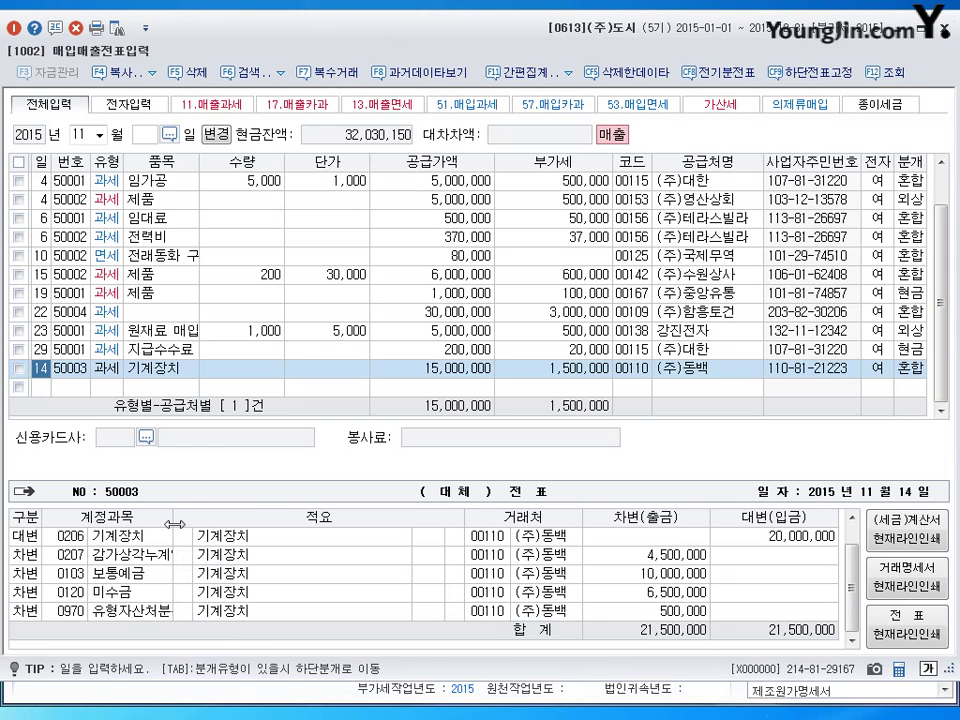
Step: Widen the 계정과목 column of the journal entry for the long account names and narrow the 적요 column
key("Tab")
left_click_drag(180, 533, 190, 532)
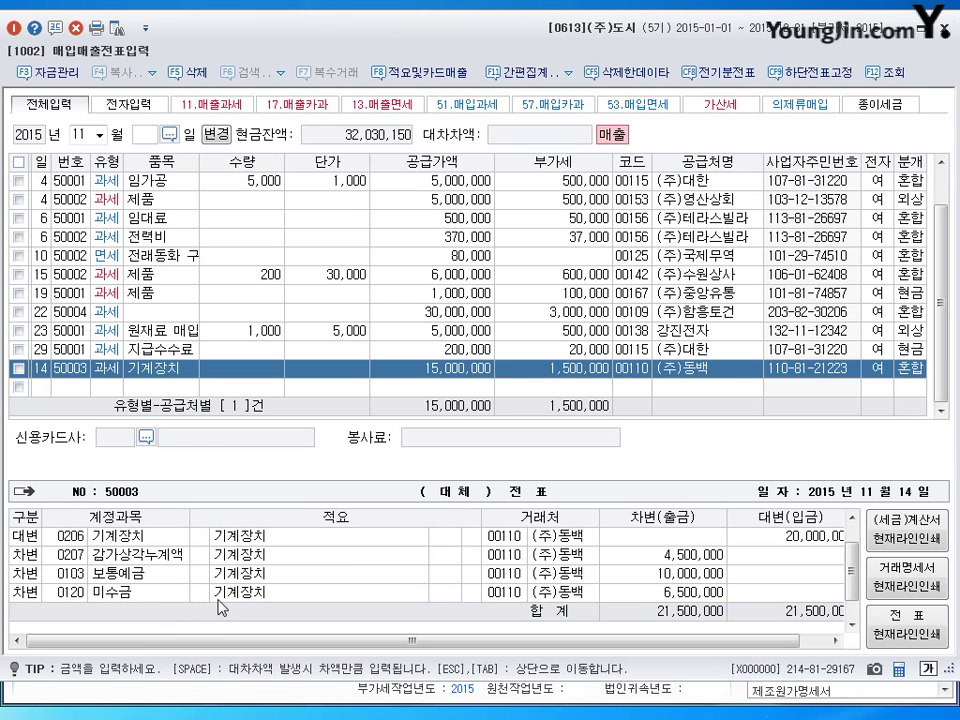
left_click_drag(190, 517, 202, 517)
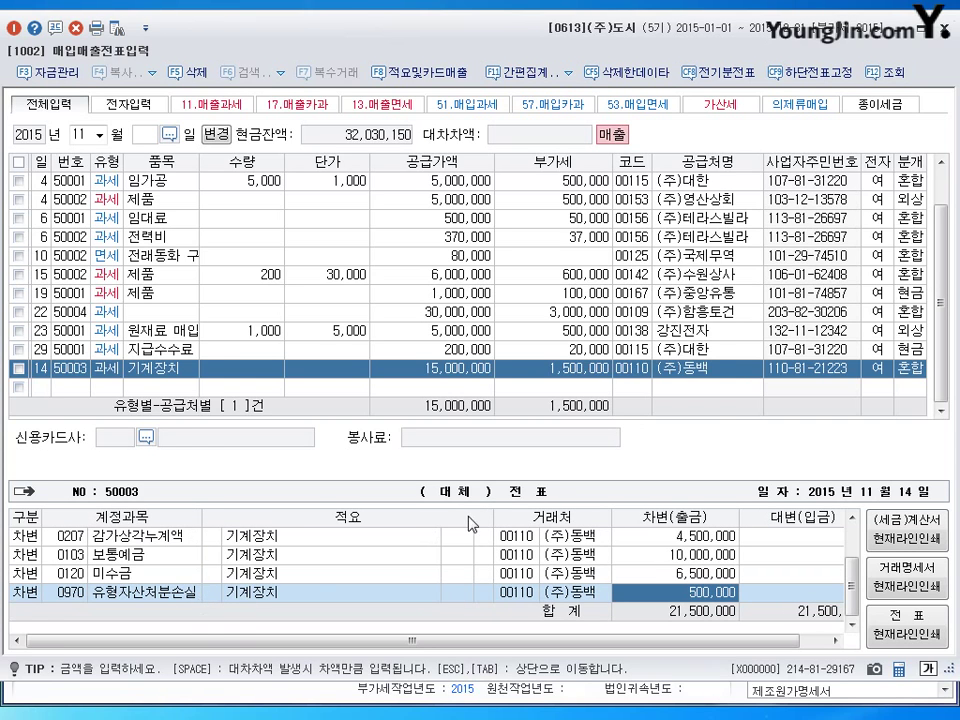
left_click_drag(493, 517, 414, 522)
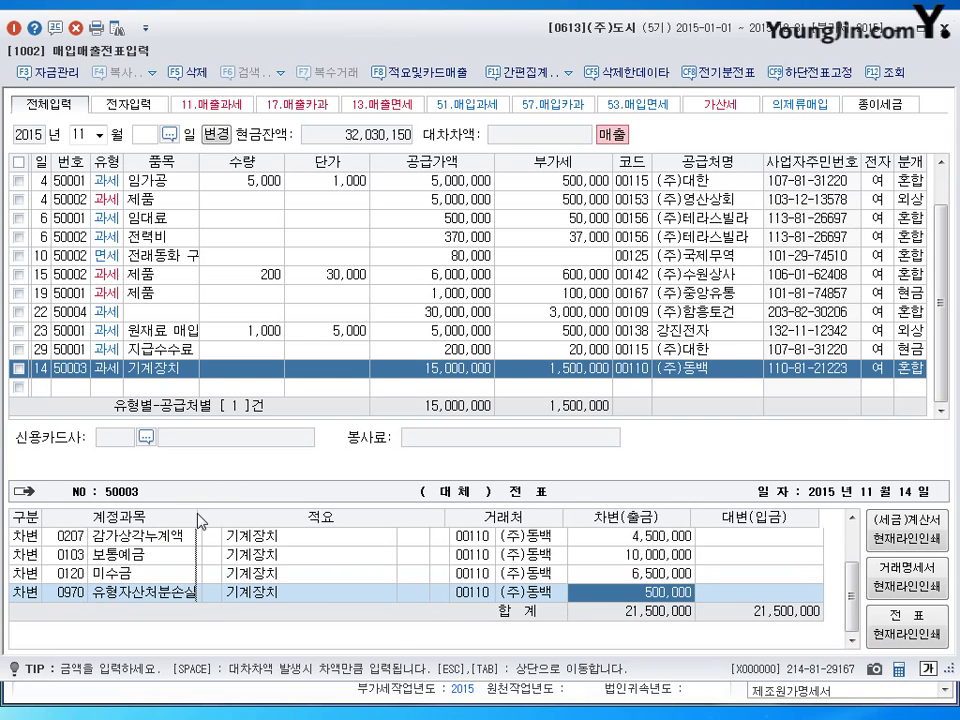
left_click_drag(202, 517, 194, 517)
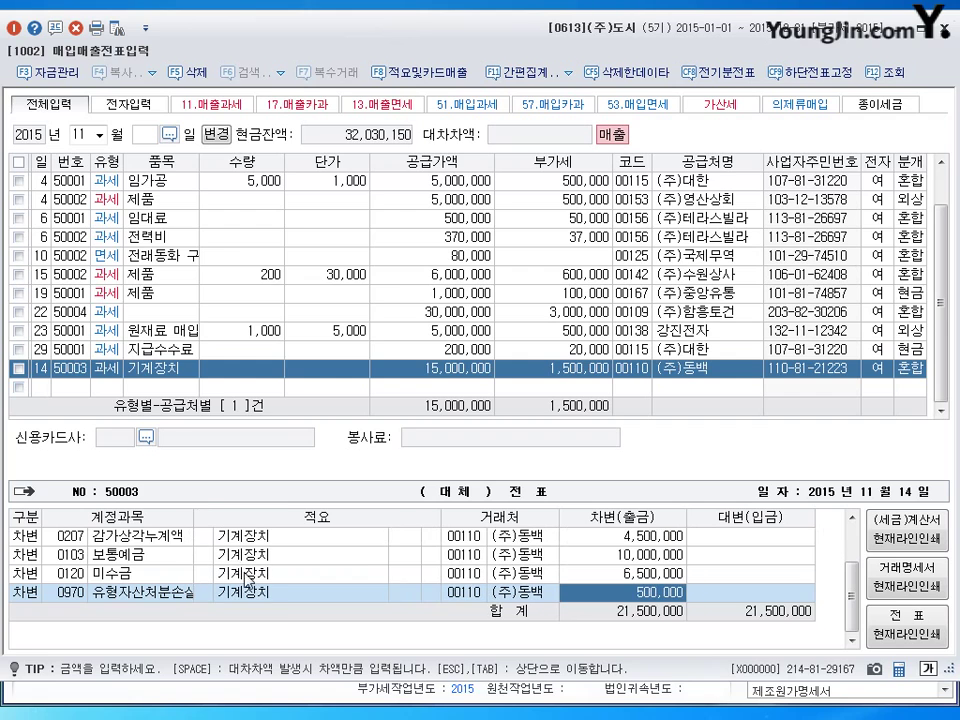
Step: Start a new November voucher line dated day 18 with the sales type 영세 (12)
left_click(44, 388)
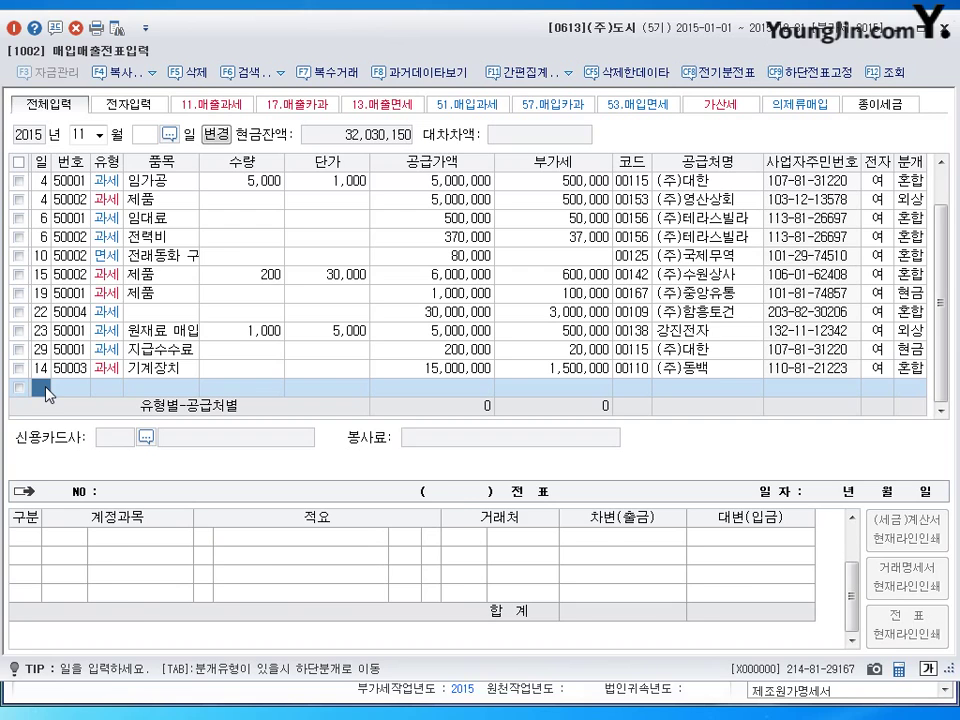
type("18")
key("Return")
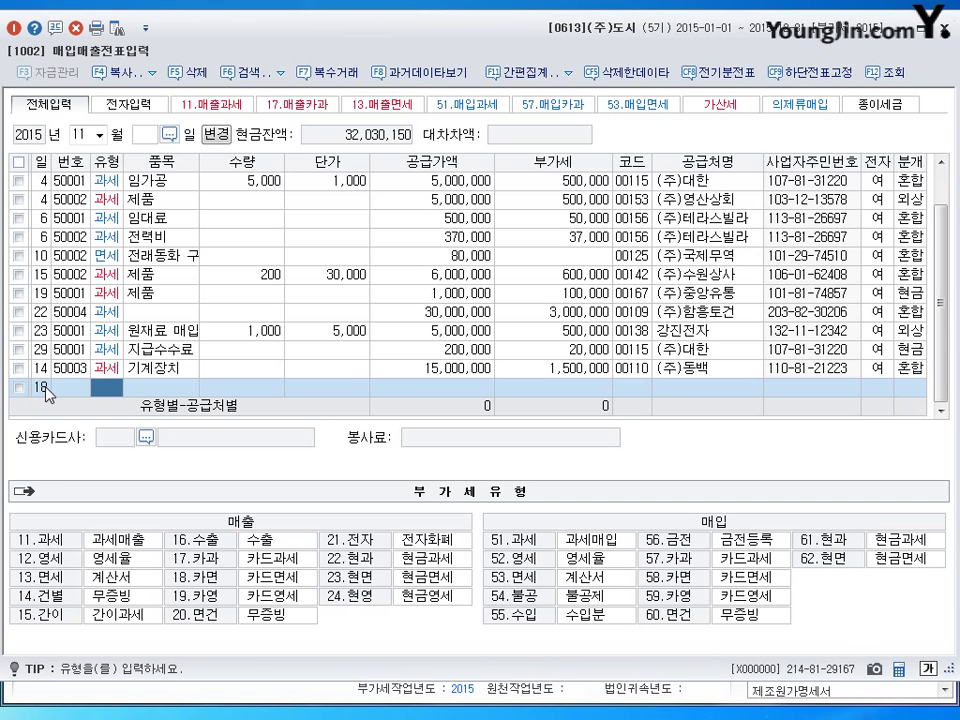
left_click(40, 560)
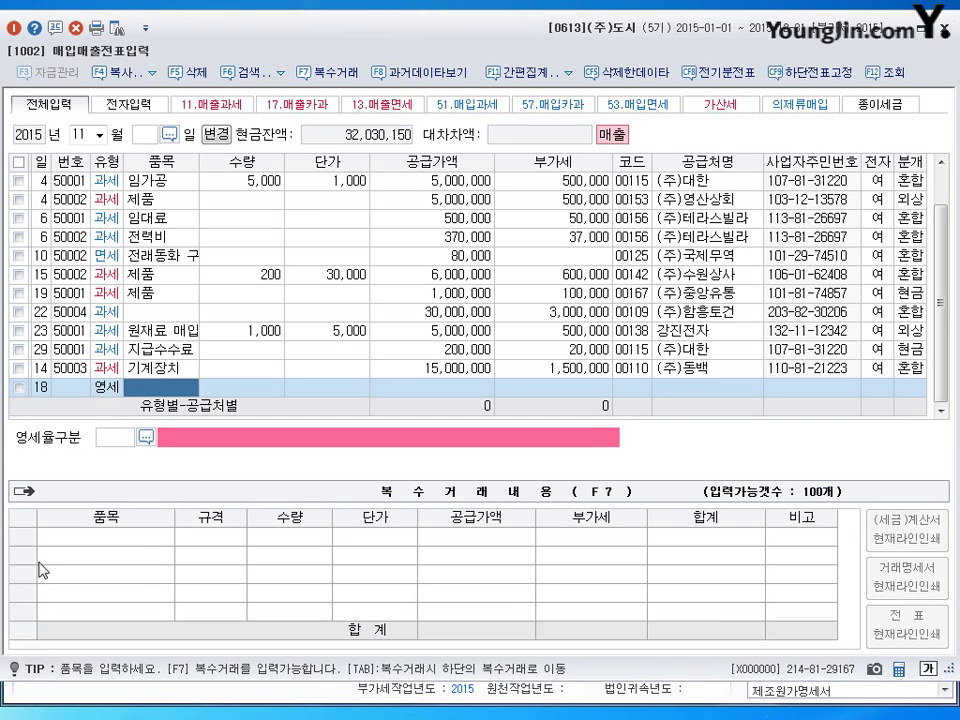
Step: Enter the item 제품 without quantity or unit price, with a supply amount of 20,000,000
type("제품")
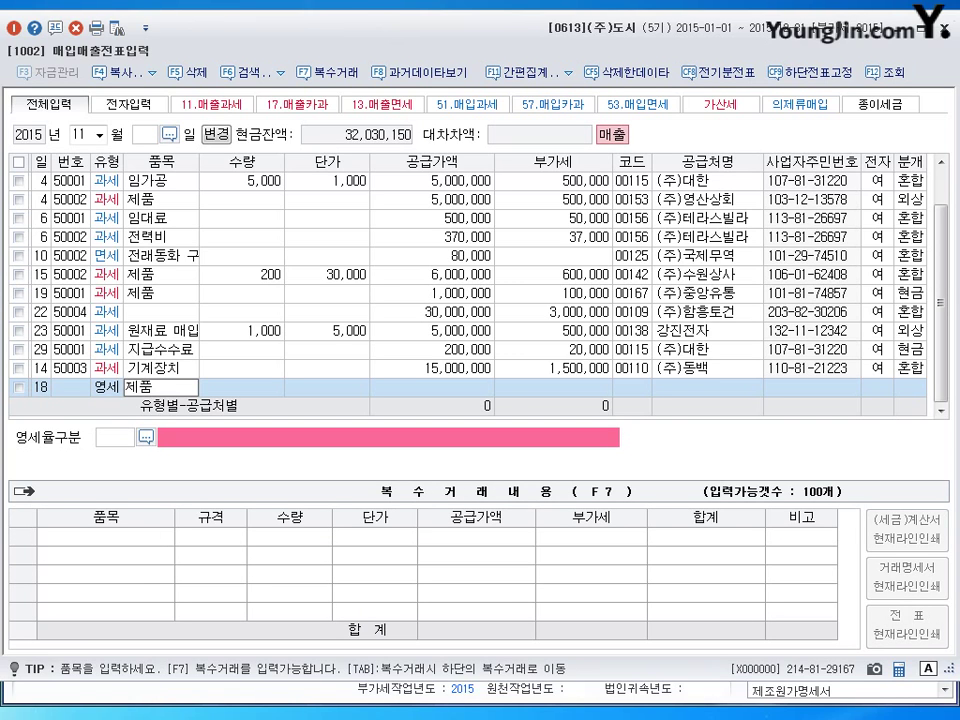
key("Return")
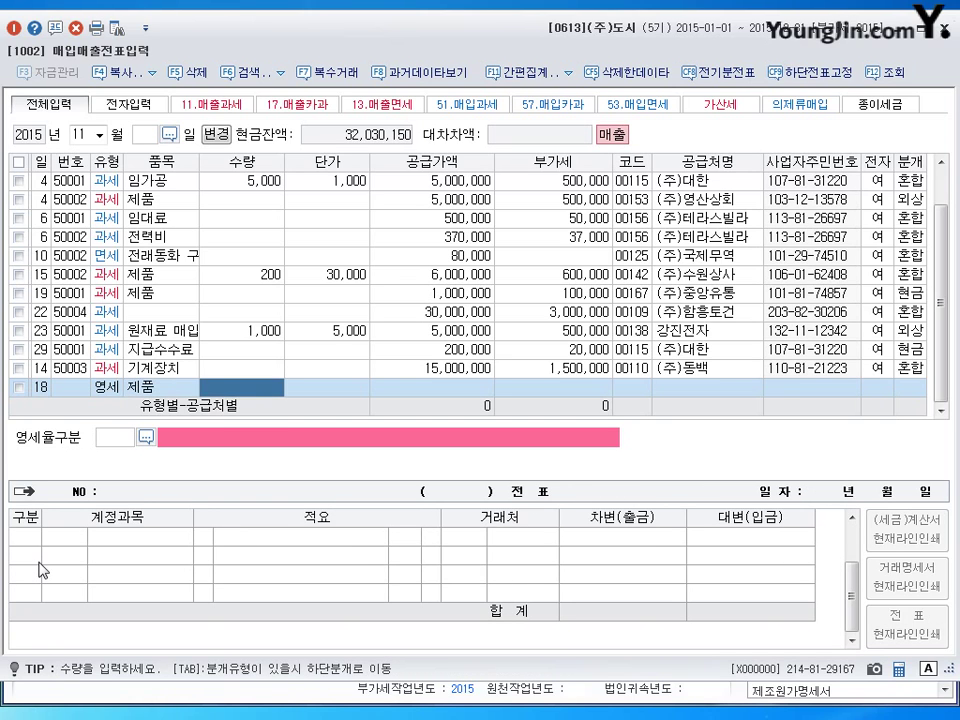
key("Return")
key("Return")
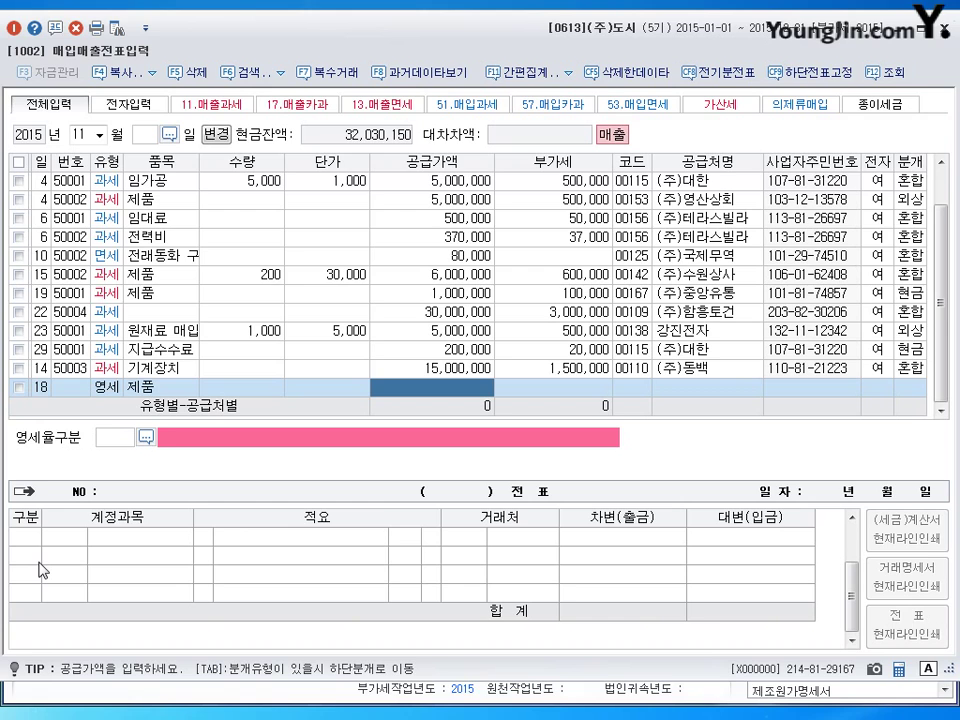
type("20000000")
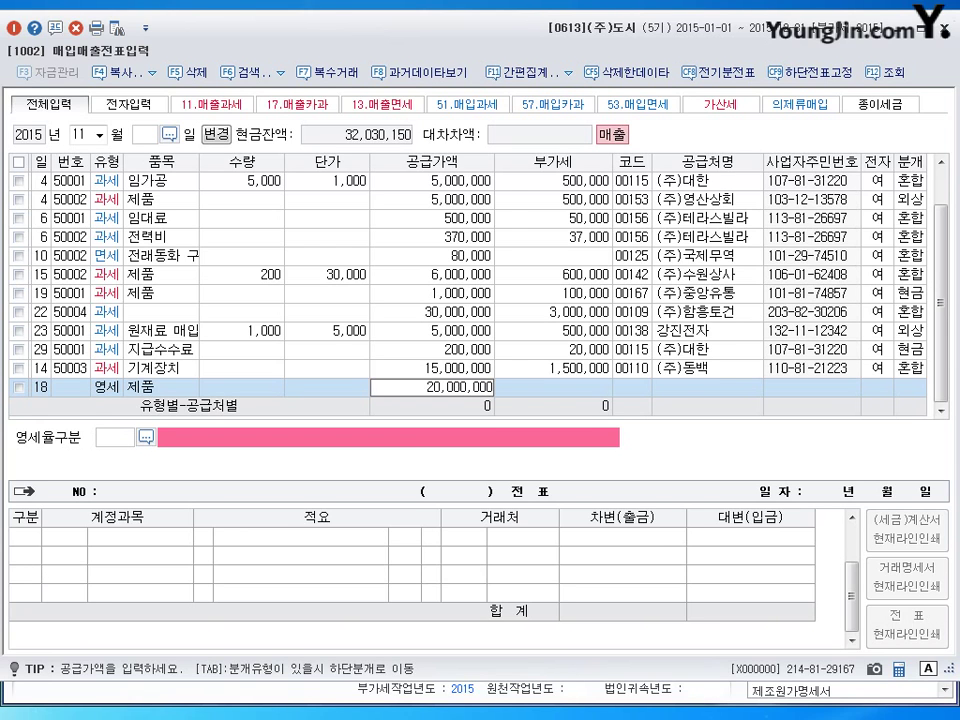
key("Return")
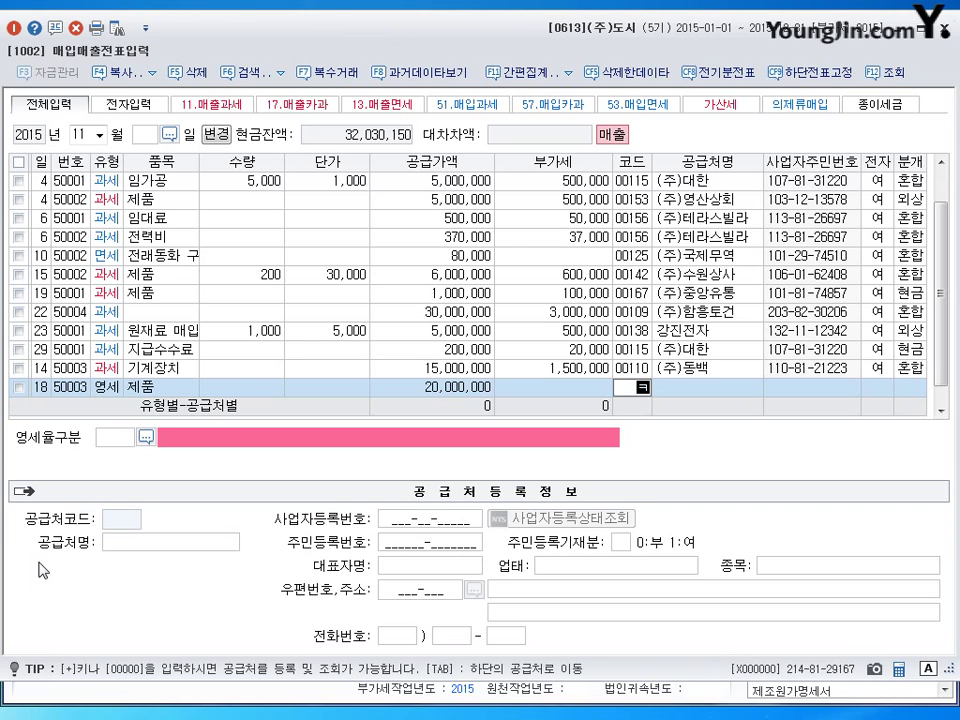
Step: Set the trading partner of the day 18 제품 line to (주)코리아 and mark it as an electronic invoice (여)
type("코리애")
key("Return")
key("Return")
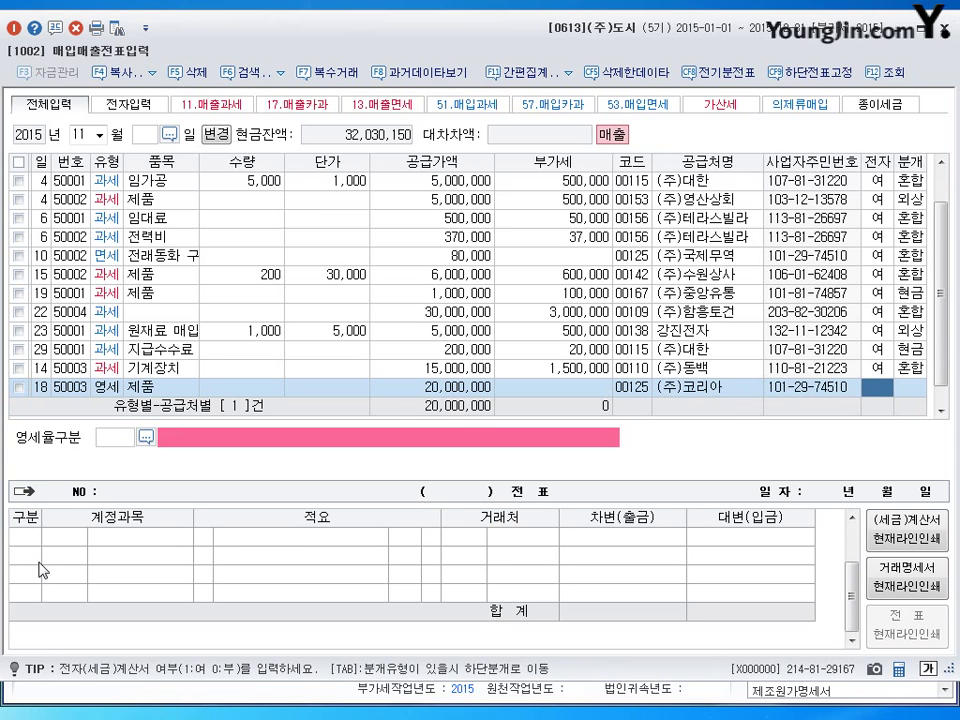
type("1")
key("Return")
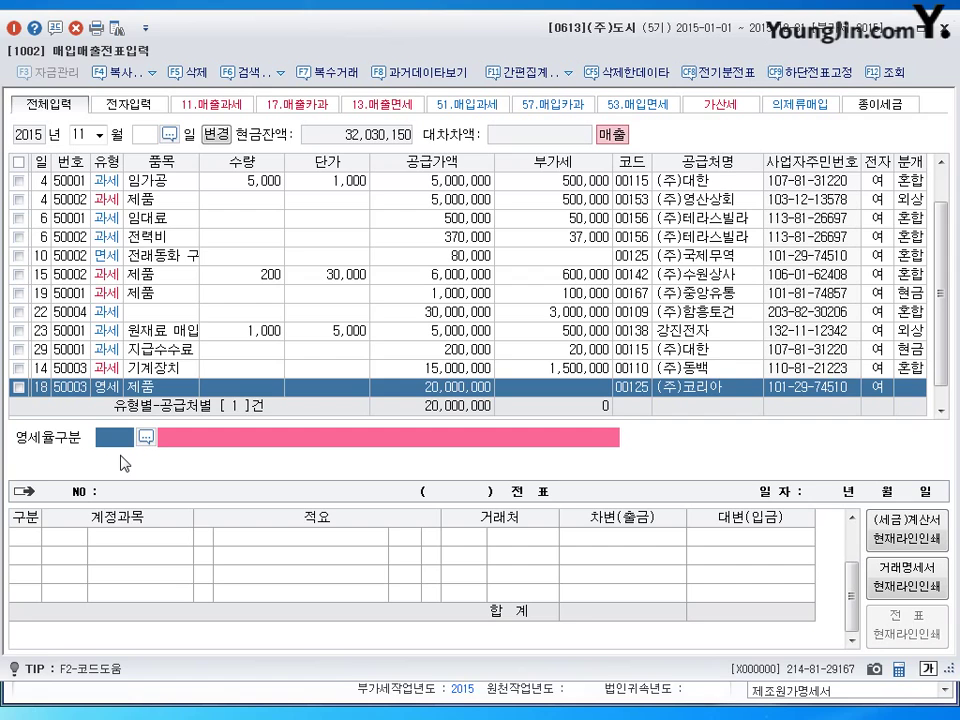
Step: Set 영세율구분 to 3 (내국신용장 · 구매확인서에 의하여 공급하는 재화) and the 분개 type to 혼합
type("3")
key("Return")
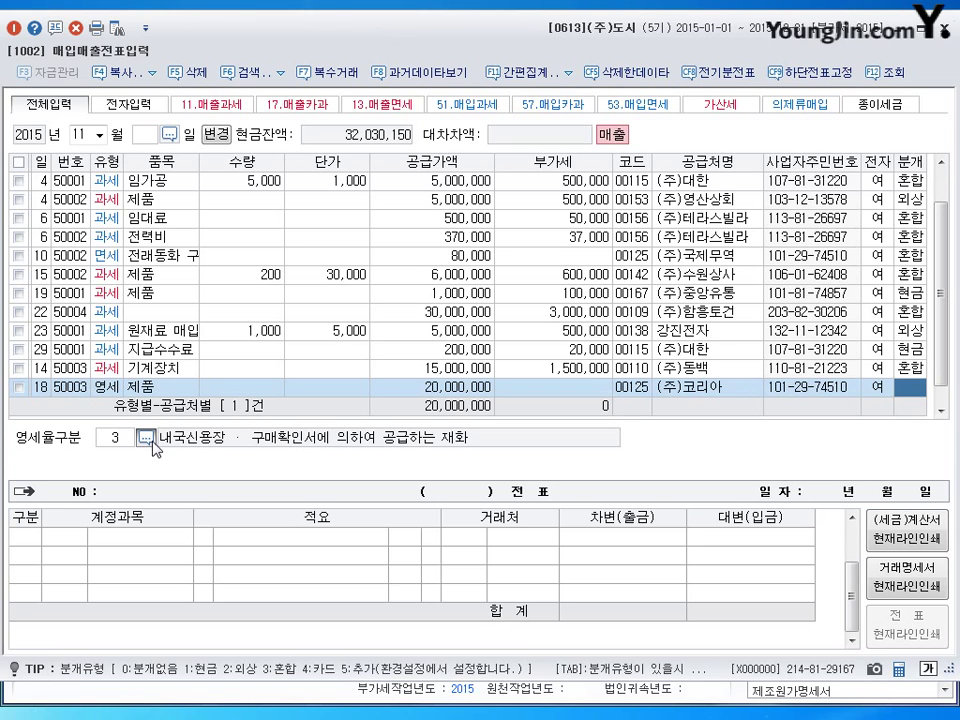
left_click(120, 441)
type("3")
key("Return")
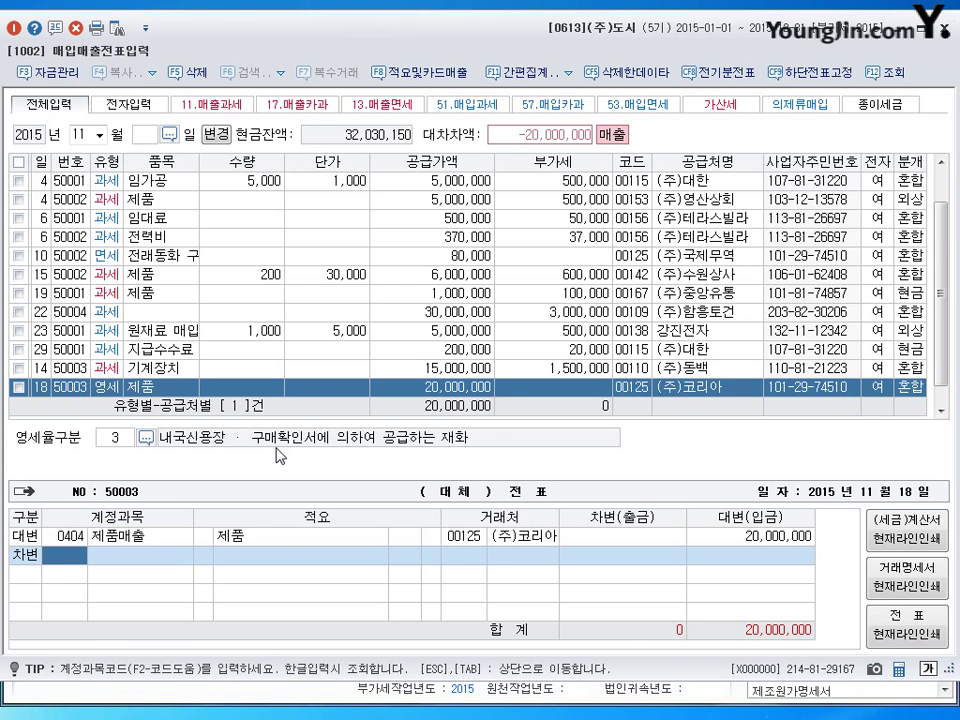
Step: Add a debit line for 받을어음 (0110) with an amount of 10,000,000 to the (주)코리아 journal entry
type("110")
key("Return")
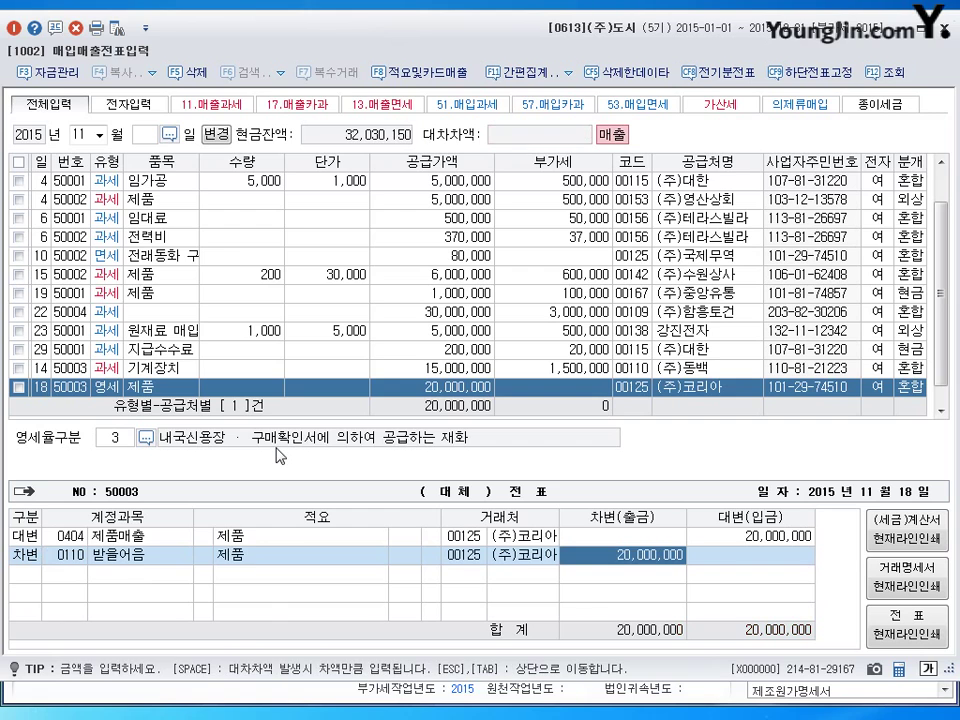
type("10000000")
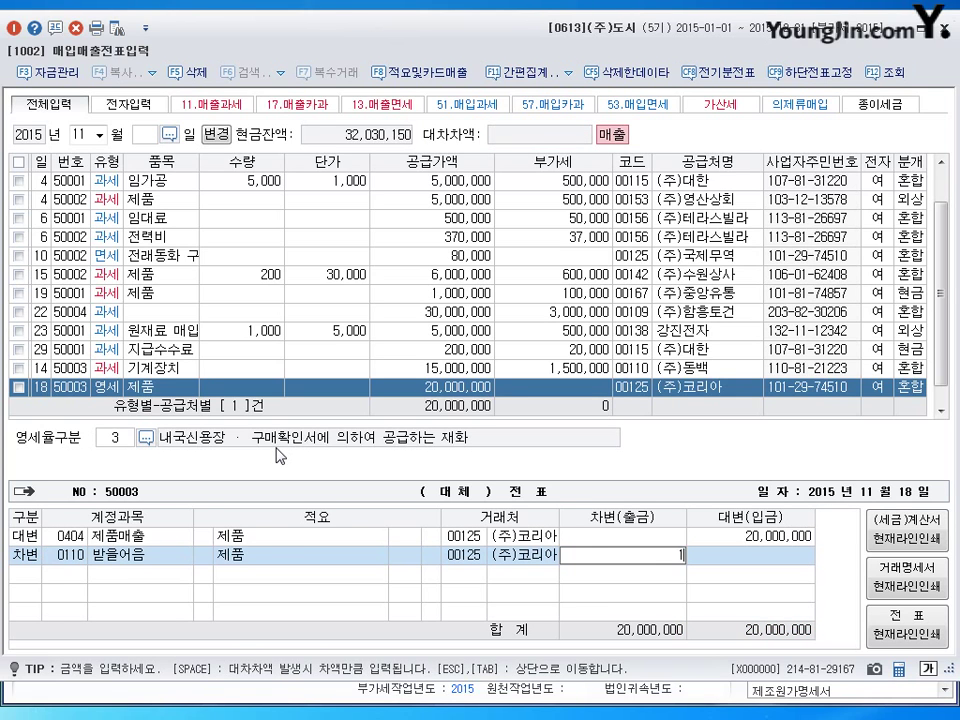
key("Return")
Step: Add a debit line for 외상매출금 (0108) with the remaining 10,000,000 and complete the (주)코리아 voucher
type("108")
key("Return")
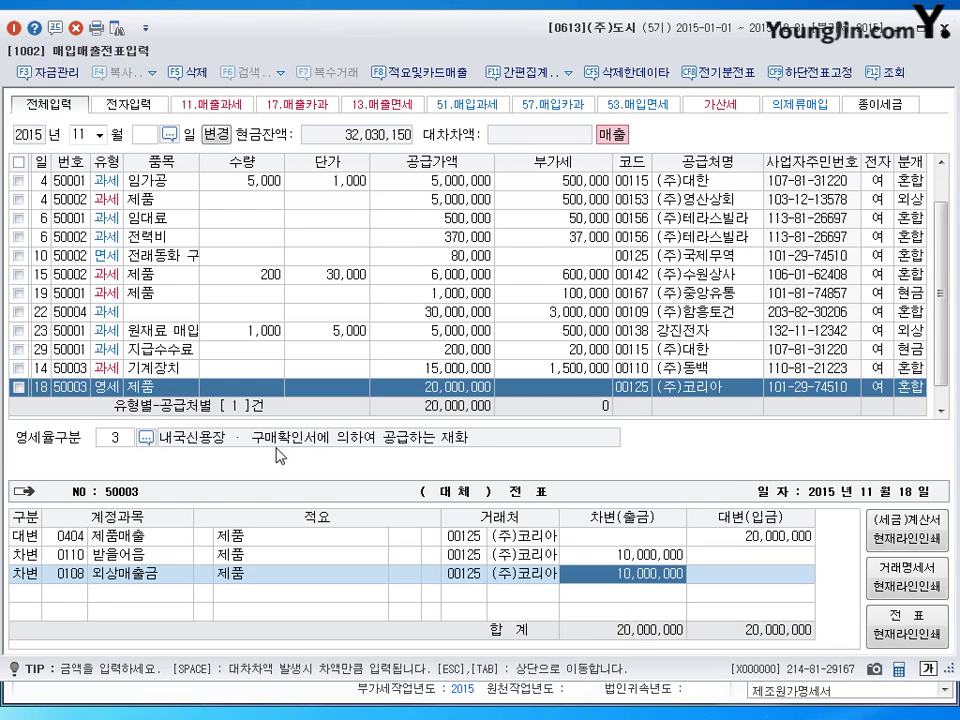
key("Return")
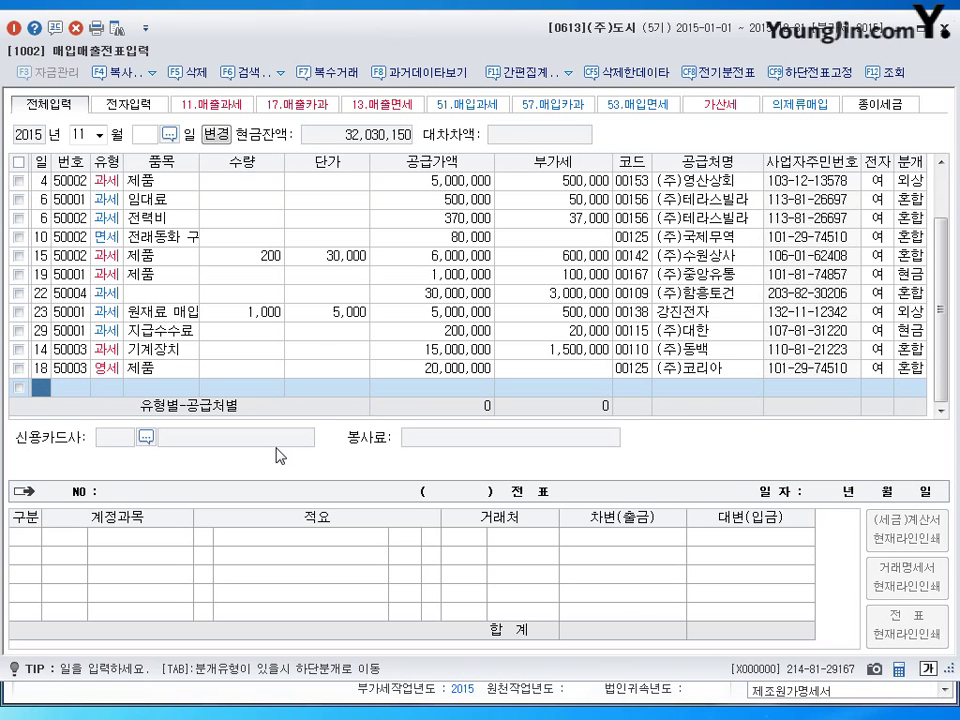
Step: Switch the voucher month to 12 (December) and start a new line dated day 20
key("shift+Tab")
type("12")
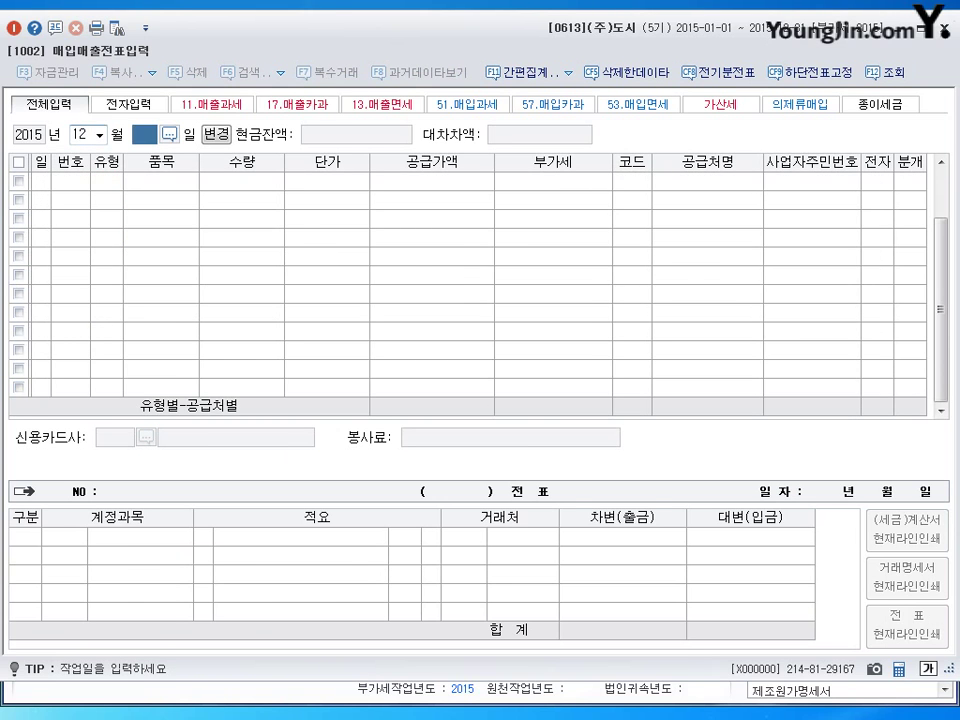
key("Return")
type("20")
key("Return")
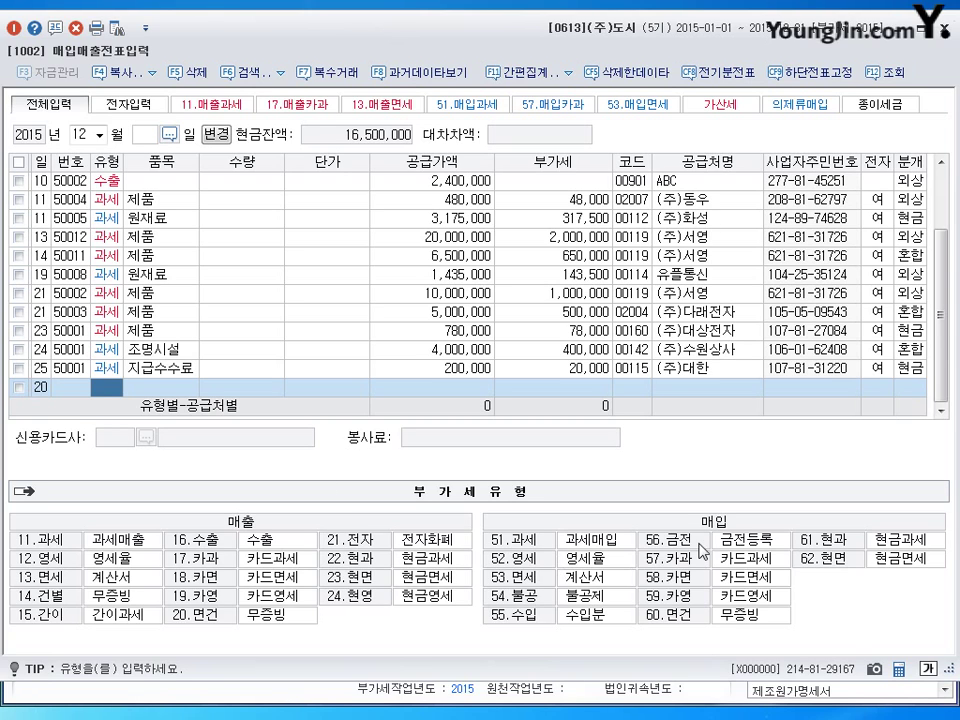
Step: Set the day 20 line to type 51.과세 with item 원재료 and a supply value of 8,500,000
left_click(496, 542)
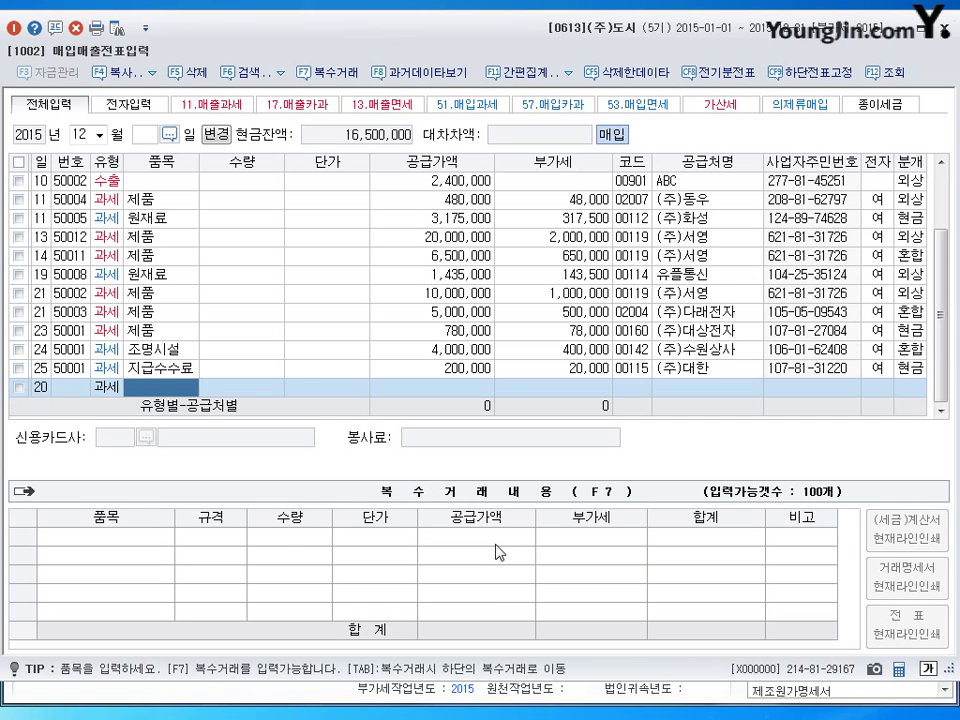
type("원")
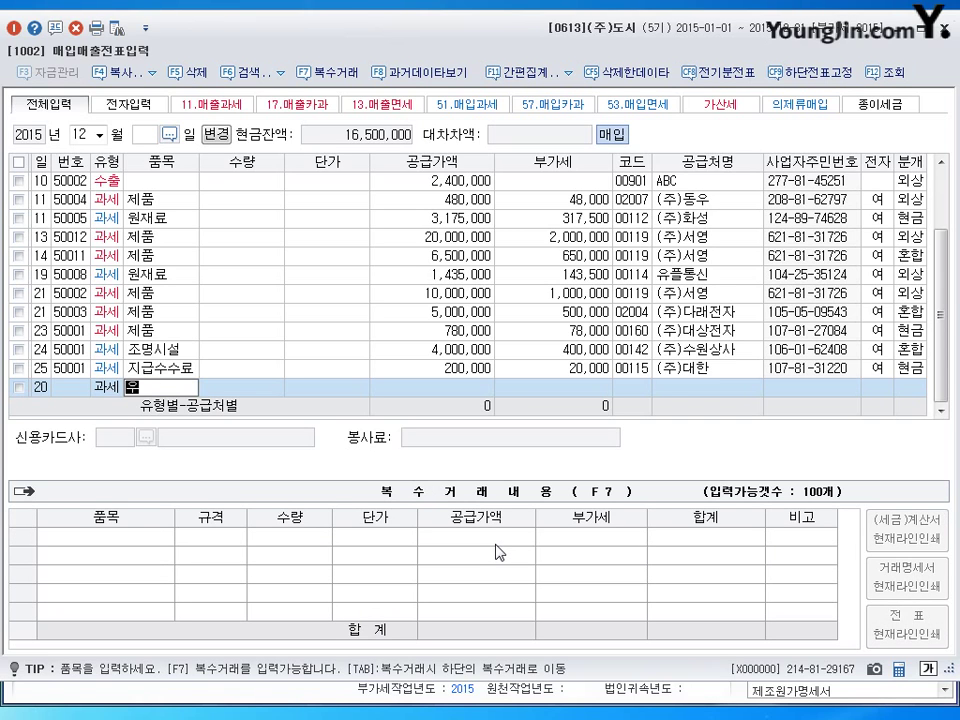
type("재료")
key("Return")
key("Return")
key("Return")
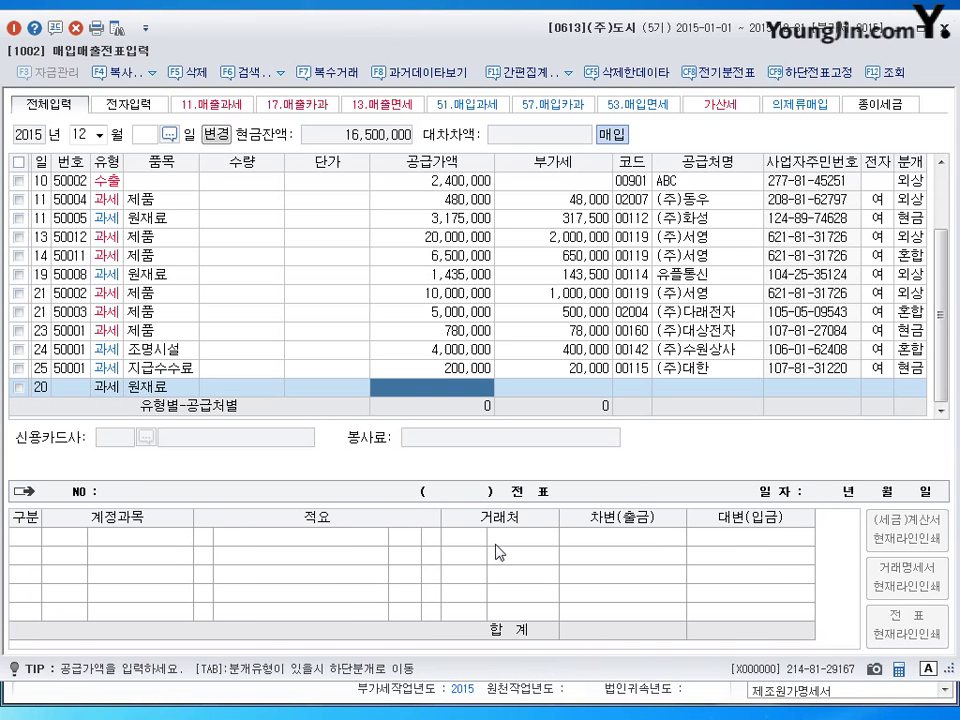
type("8,500,000")
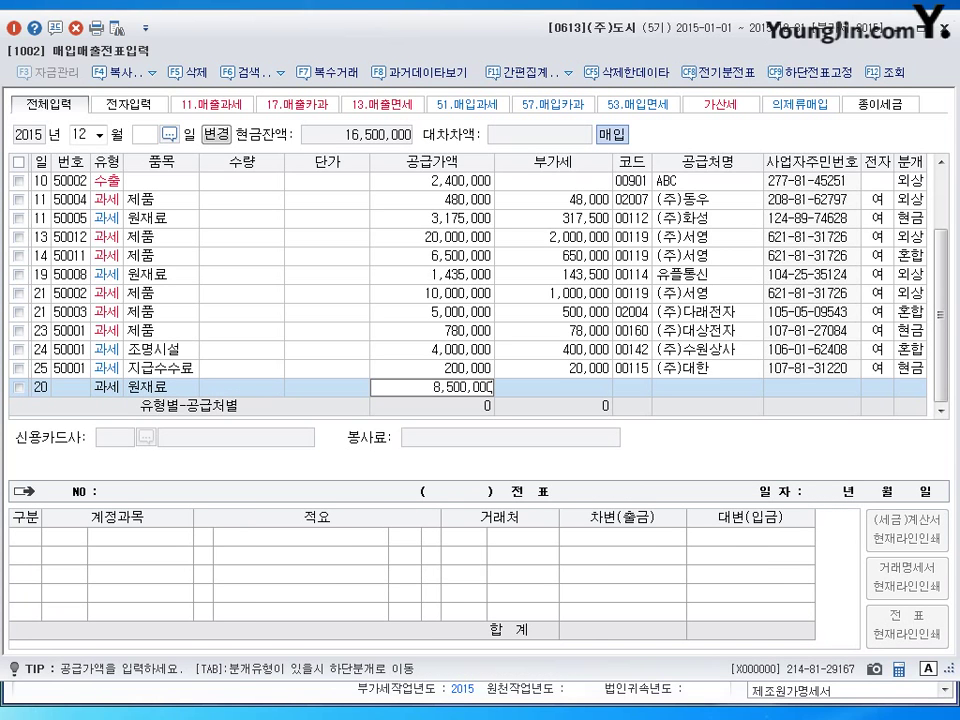
key("Return")
key("Return")
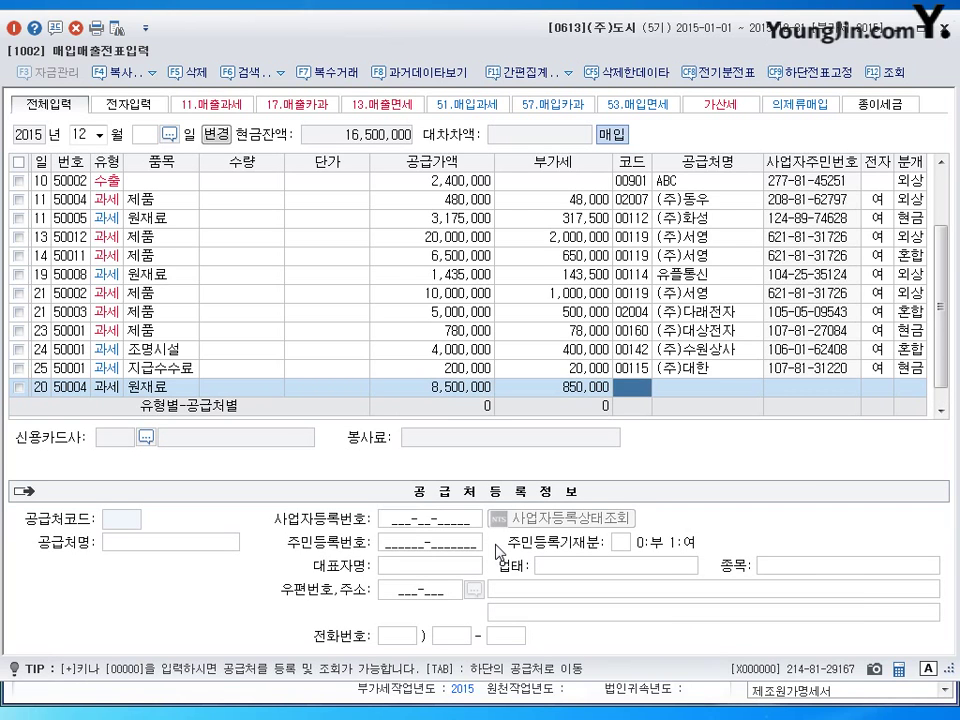
Step: Set the supplier of the day 20 purchase to (주)광해 and mark its tax invoice as electronic (여)
type("광해")
key("Return")
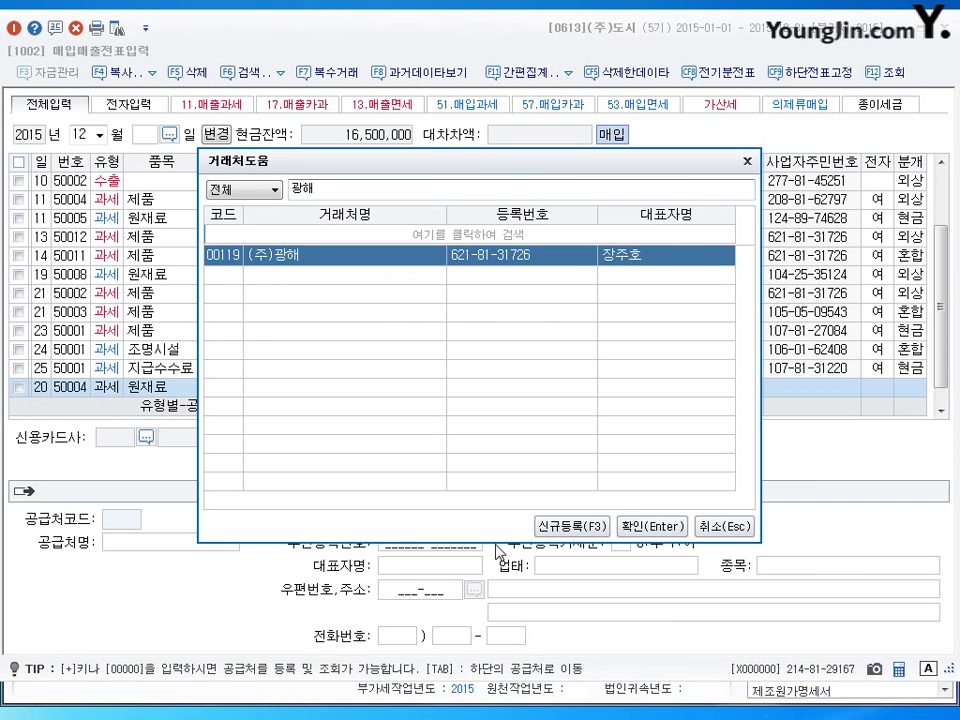
key("Return")
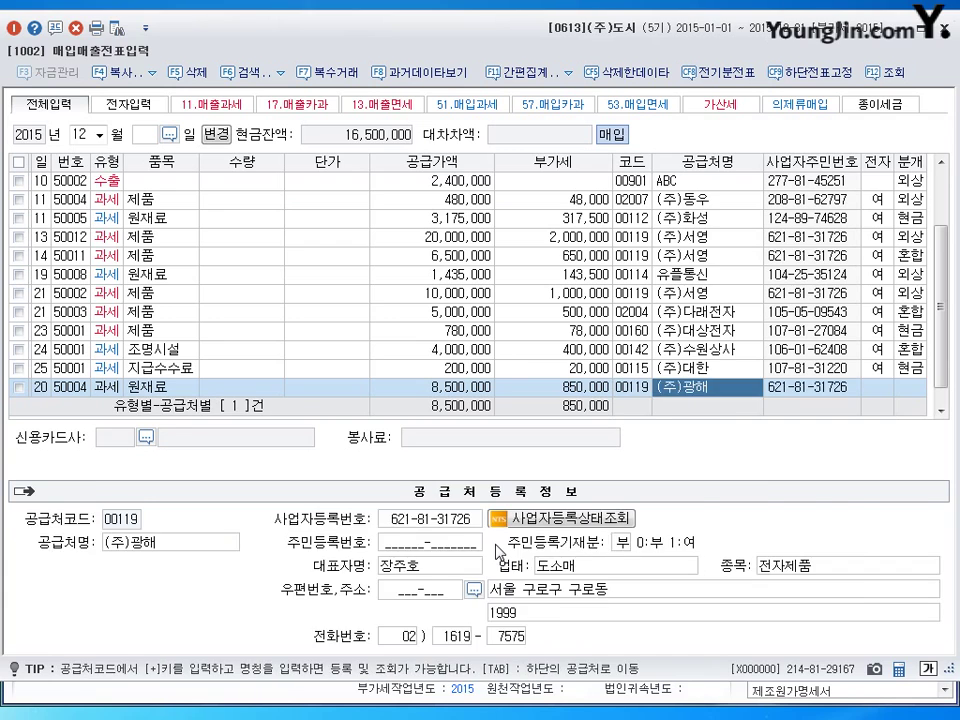
type("1")
key("Return")
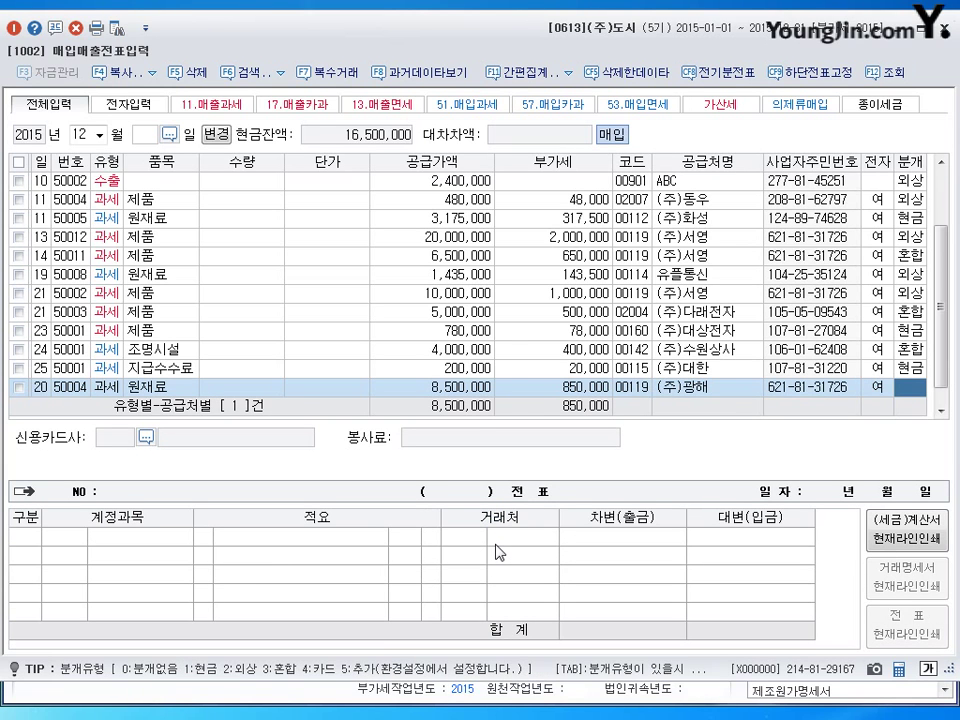
Step: Set the (주)광해 purchase's 분개 type to 혼합 and add a credit line for 선급금 (0131) of 1,500,000
type("3")
key("Return")
key("Return")
key("Return")
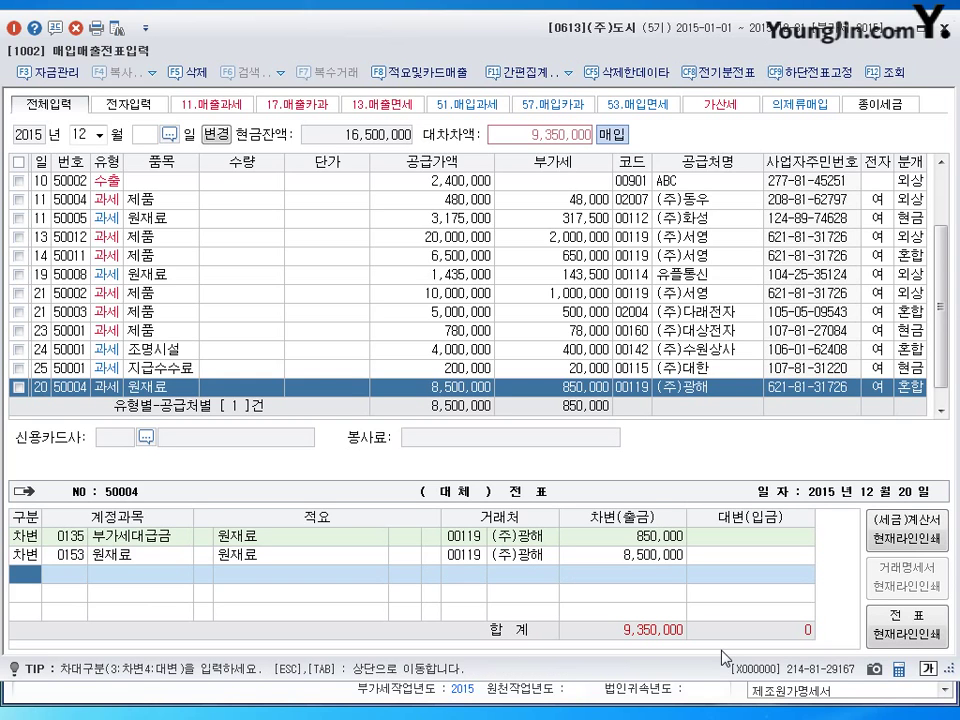
type("4")
key("Return")
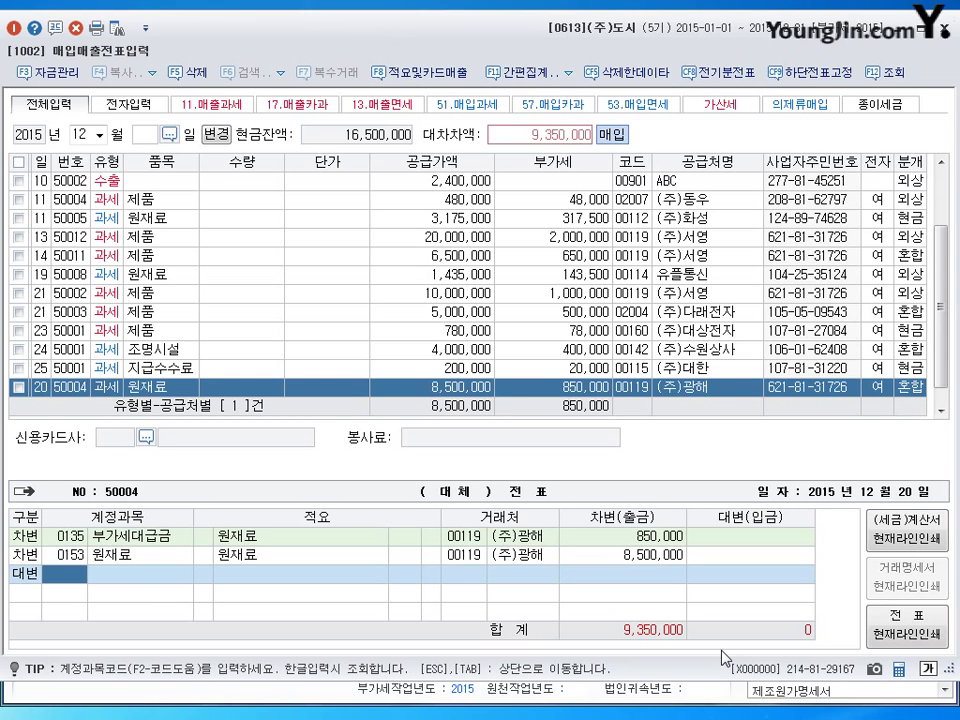
type("131")
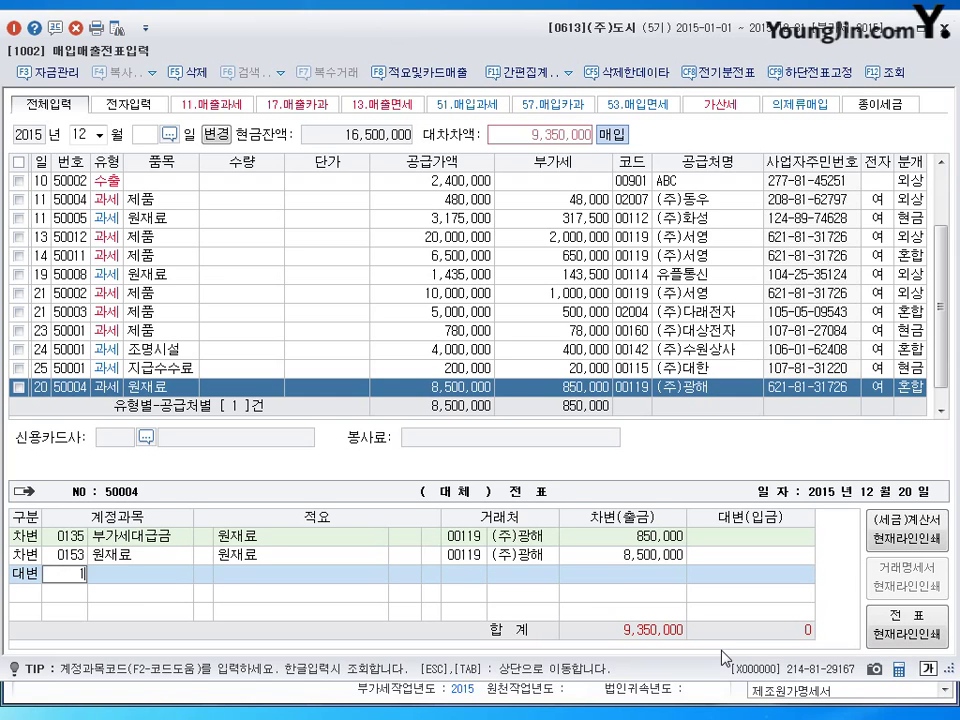
key("Return")
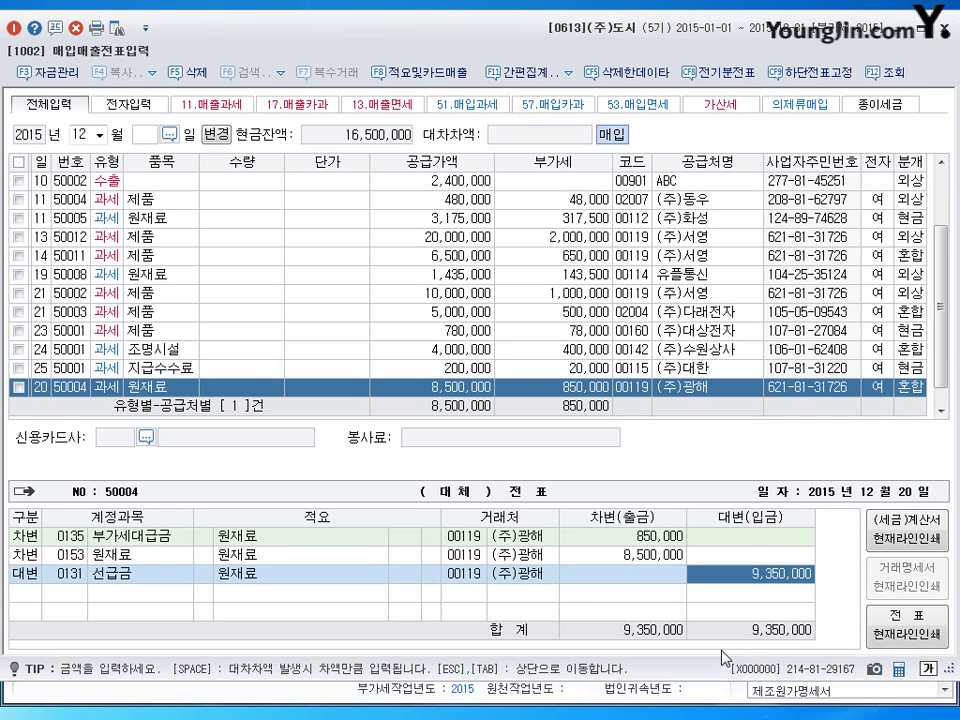
type("1500000")
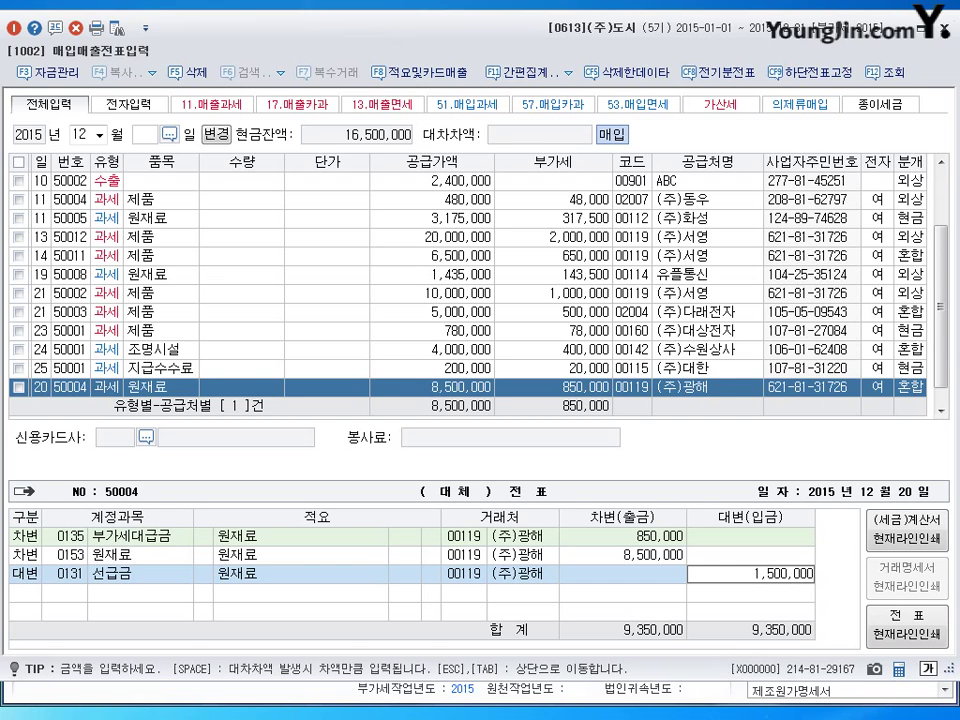
key("Return")
Step: Add a credit line for 외상매입금 (0251) with the remaining 7,850,000 and complete the (주)광해 voucher
type("45251")
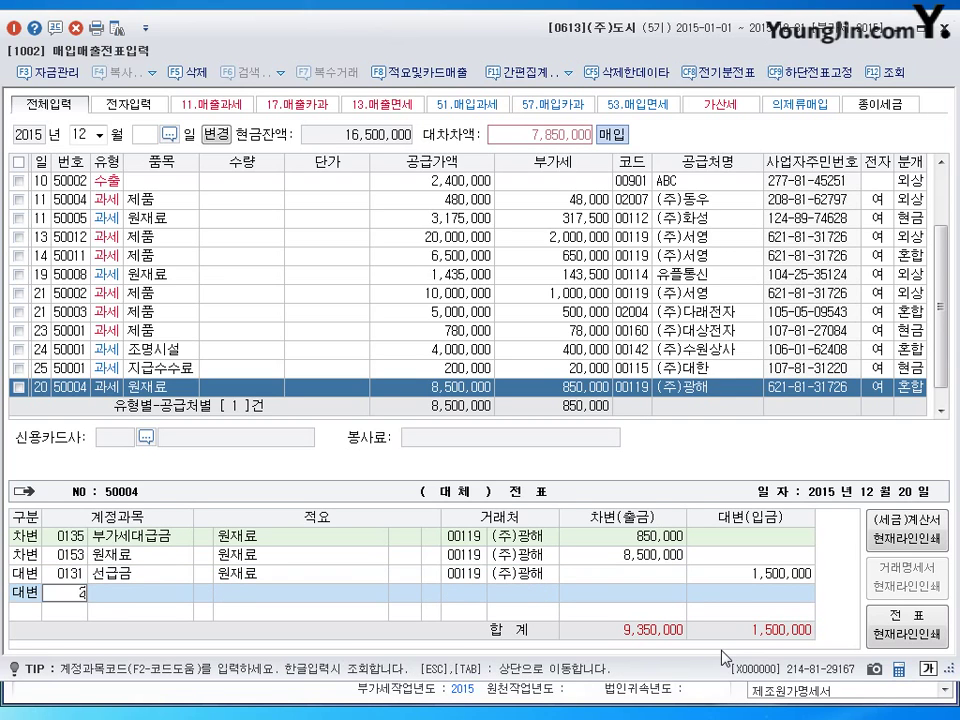
key("Return")
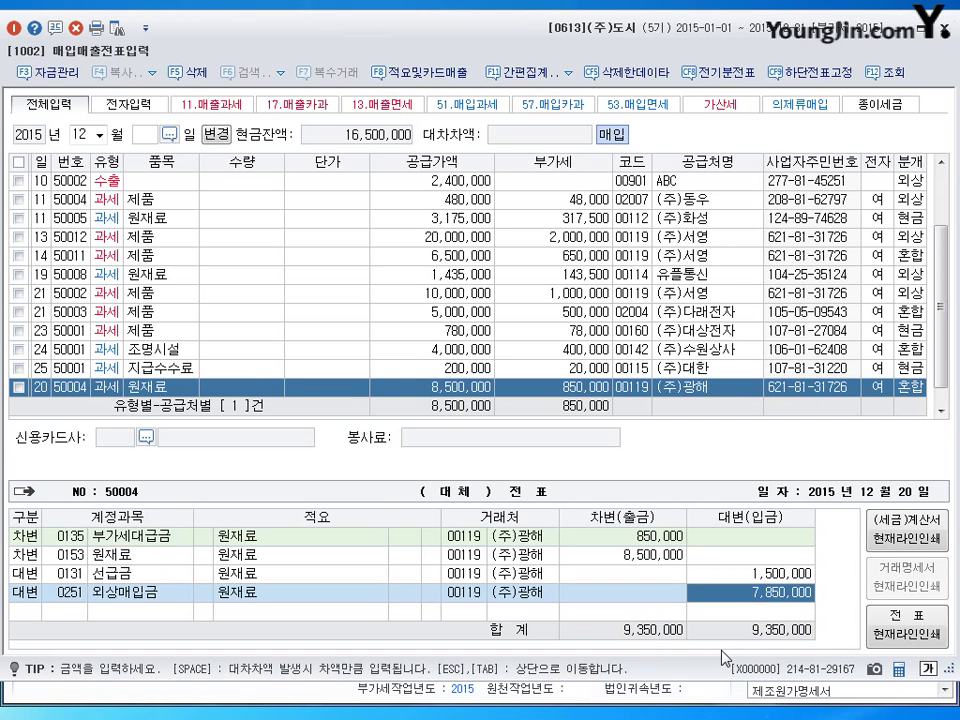
key("Return")
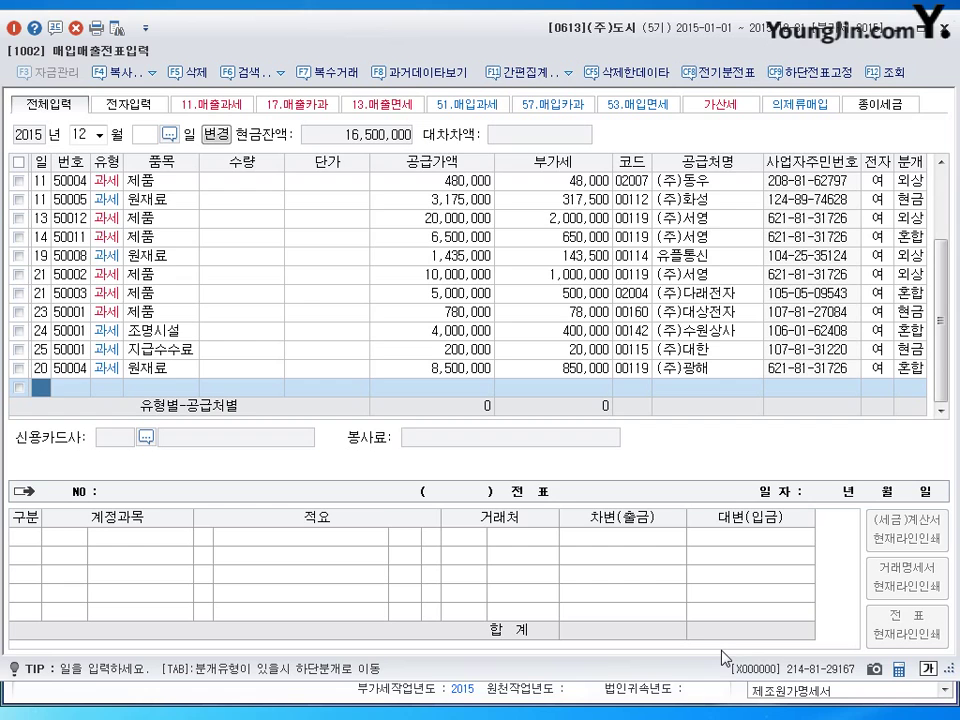
Step: Start a new December line dated day 26 with type 55.수입
type("26")
key("Return")
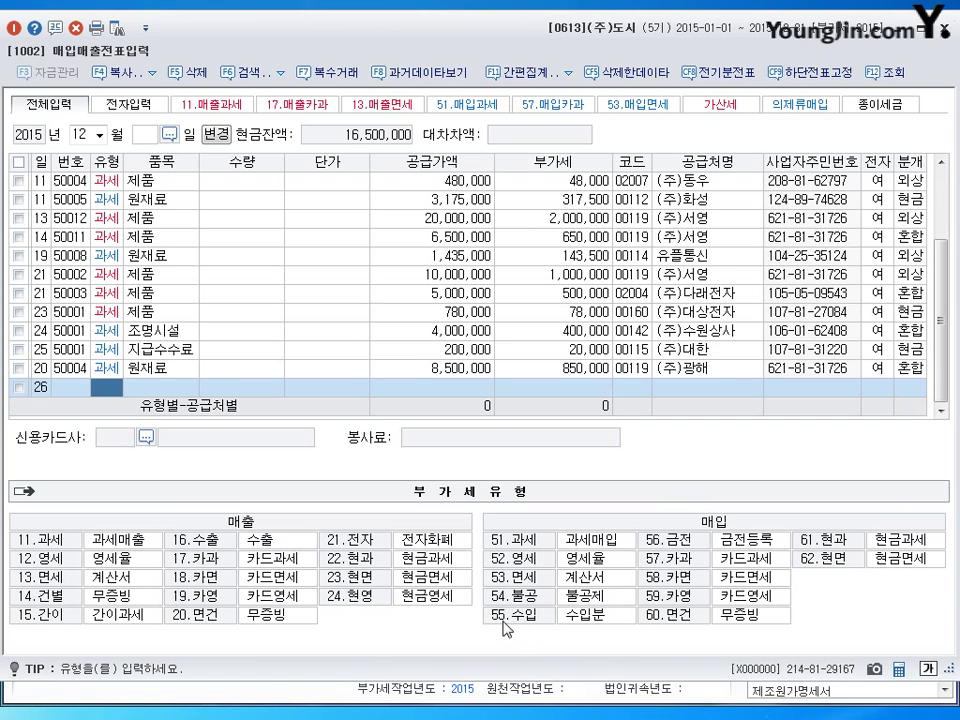
type("55")
key("Return")
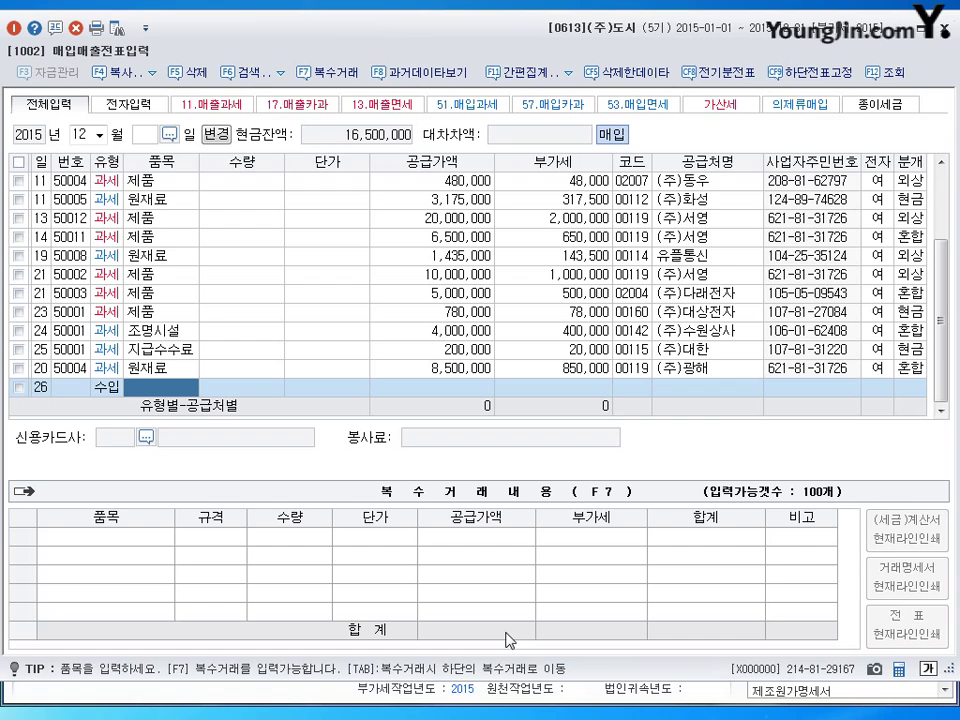
Step: Enter item 원재료 and a supply value of 95,000,000 on the day 26 import line, accepting the calculated VAT
type("원재료")
key("Return")
key("Return")
key("Return")
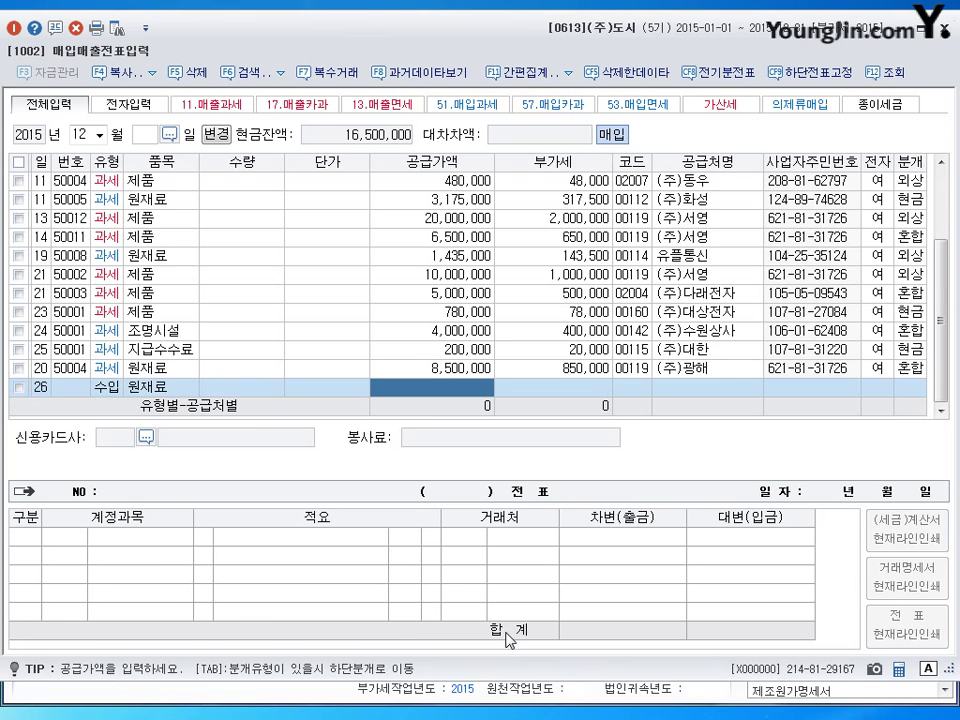
type("95000000")
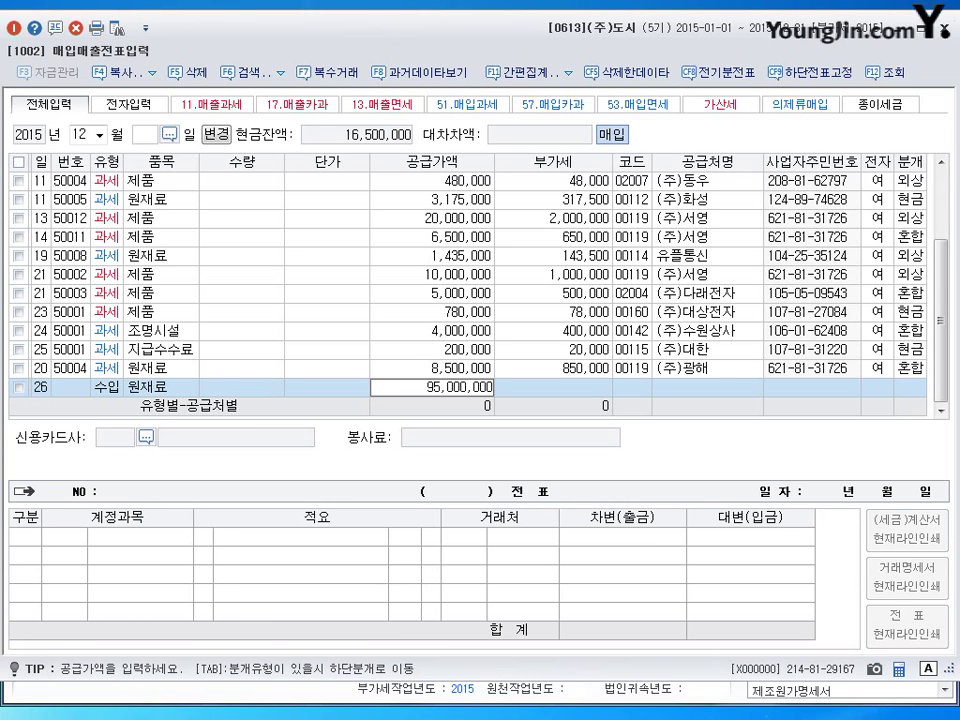
key("Return")
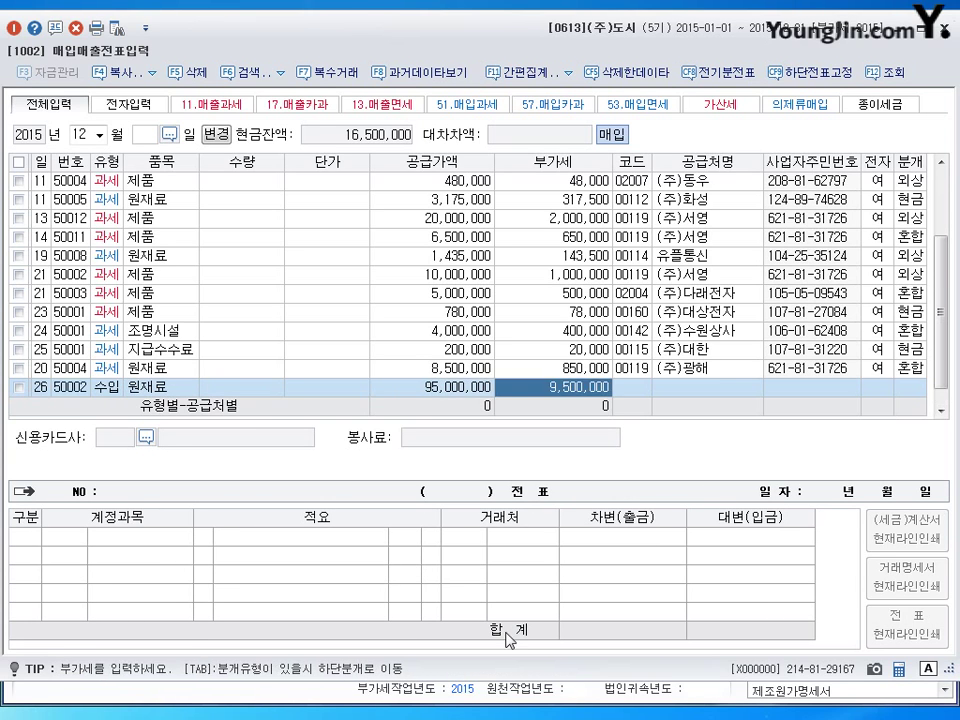
key("Return")
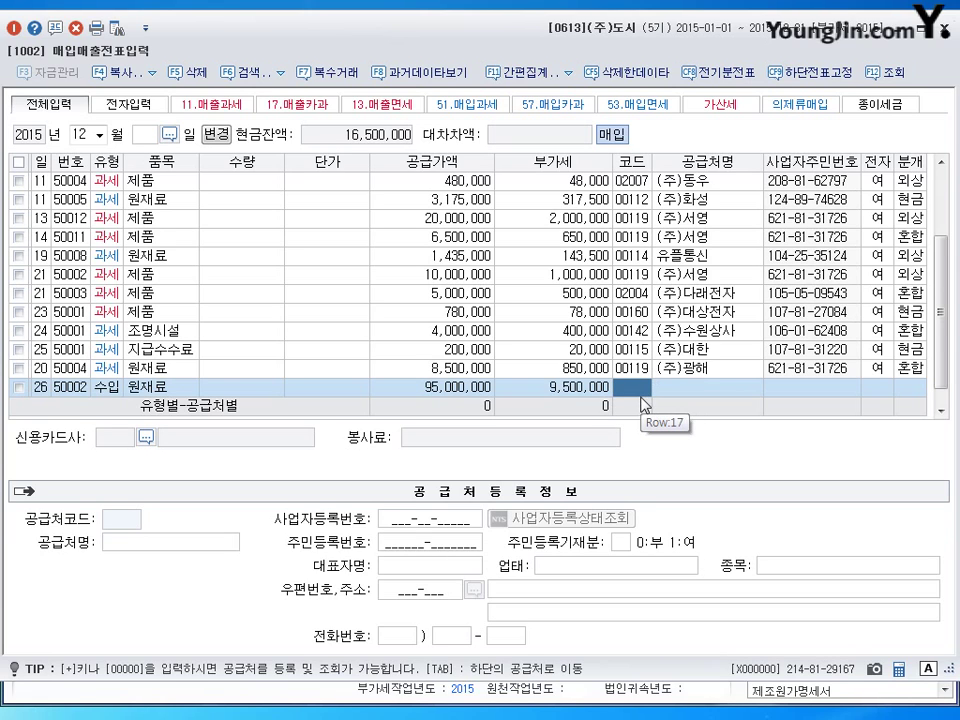
Step: Set the import line's supplier to 인천세관장 and mark its tax invoice as electronic (여)
type("0")
type("인")
type("천")
key("Return")
key("Return")
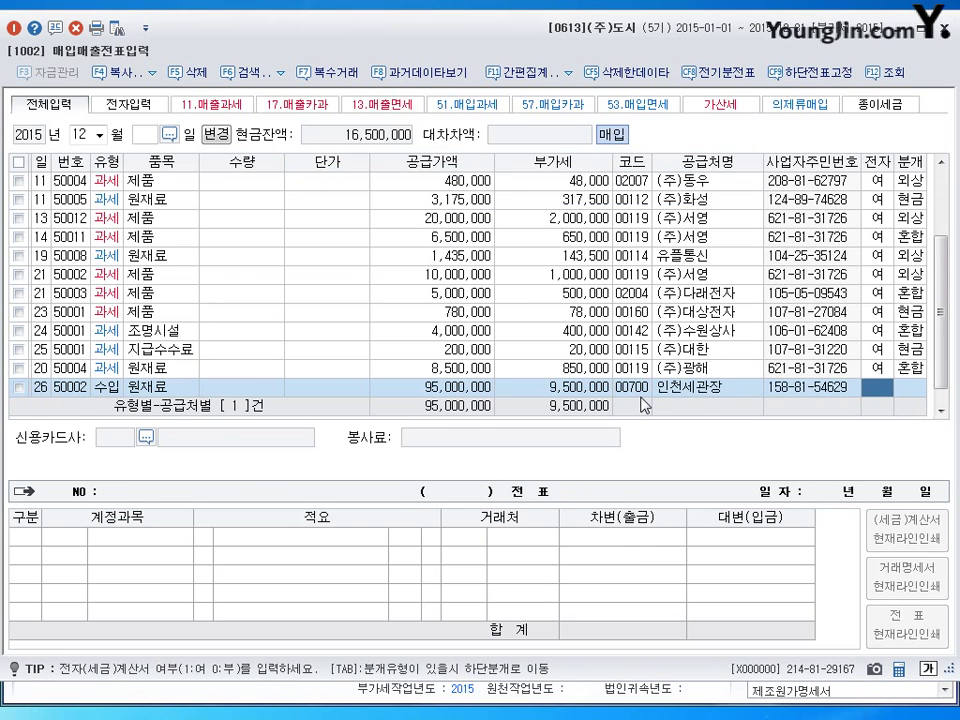
type("1")
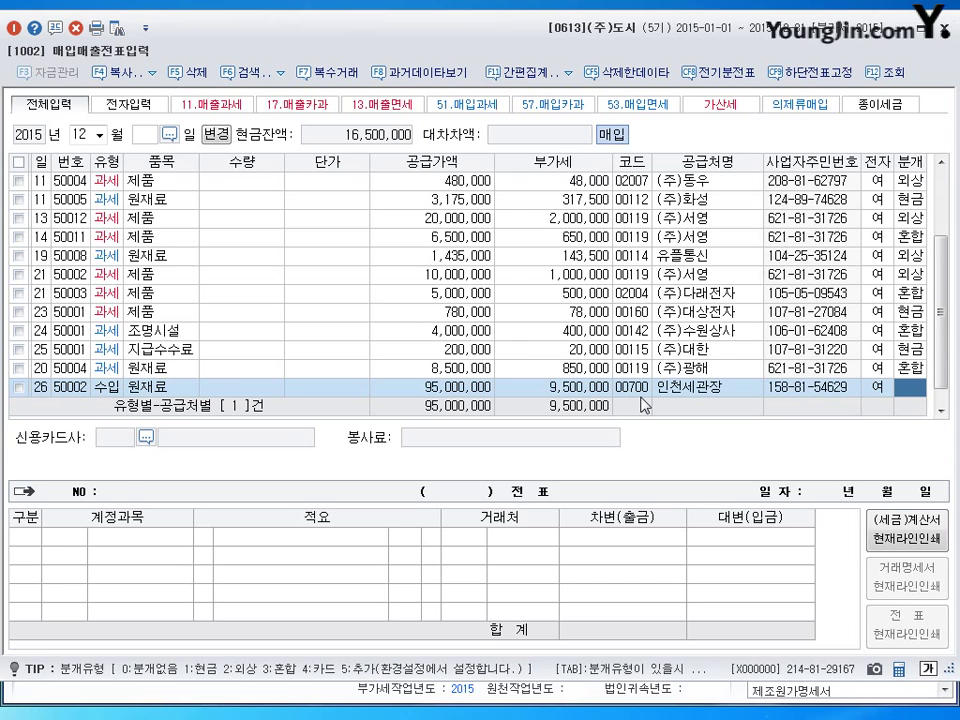
Step: Set the 인천세관장 voucher's 분개 type to 혼합 and credit 보통예금 (0103) for 9,500,000 to complete it
type("3")
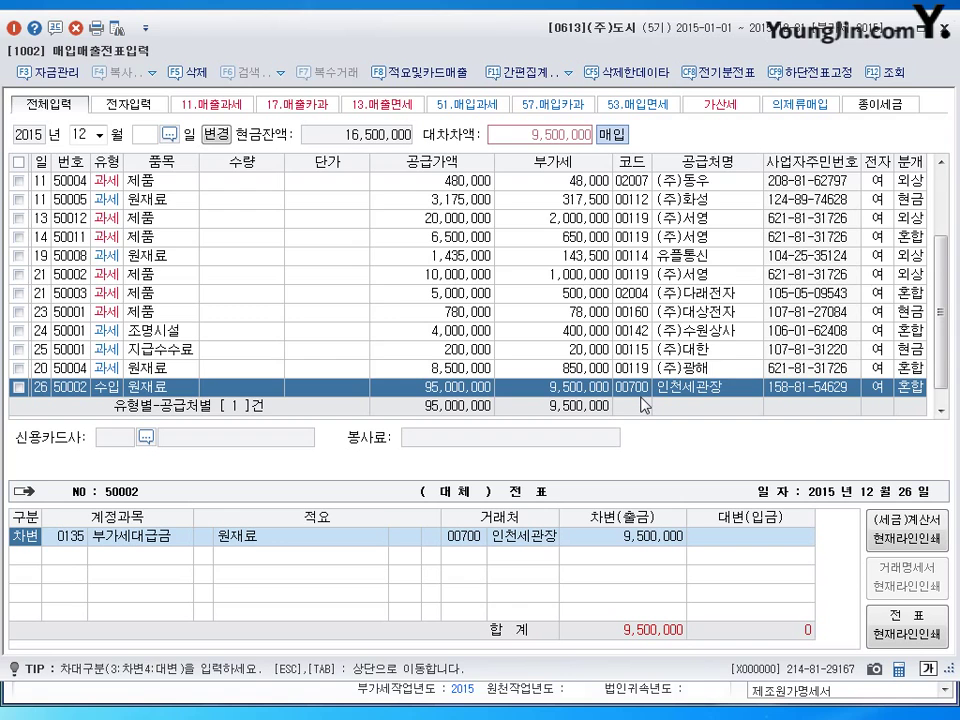
key("Return")
key("Return")
key("Return")
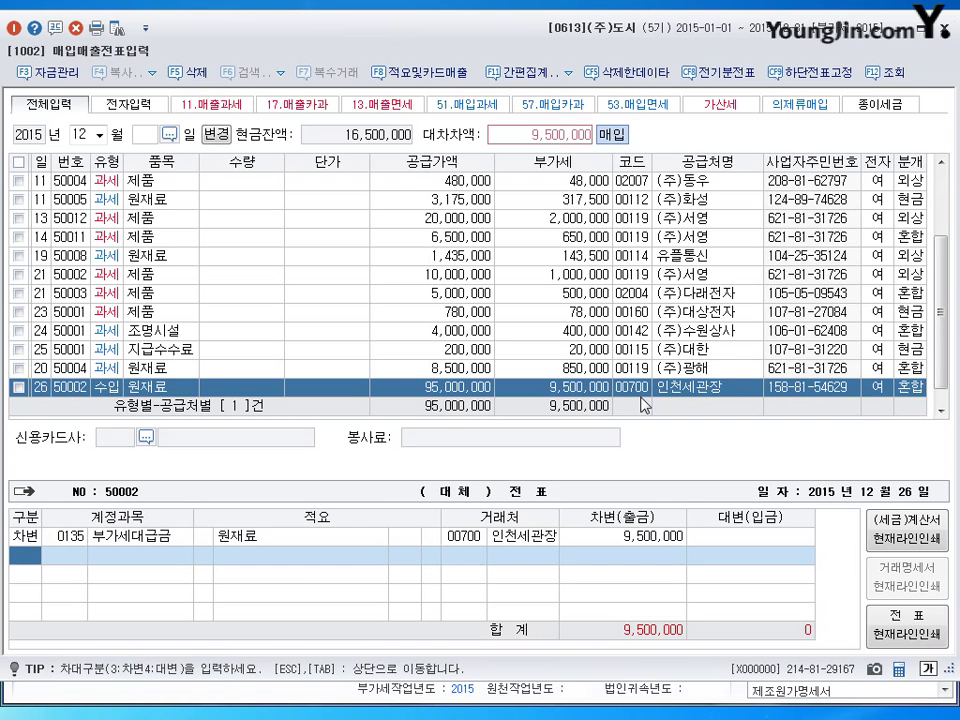
type("4103")
key("Return")
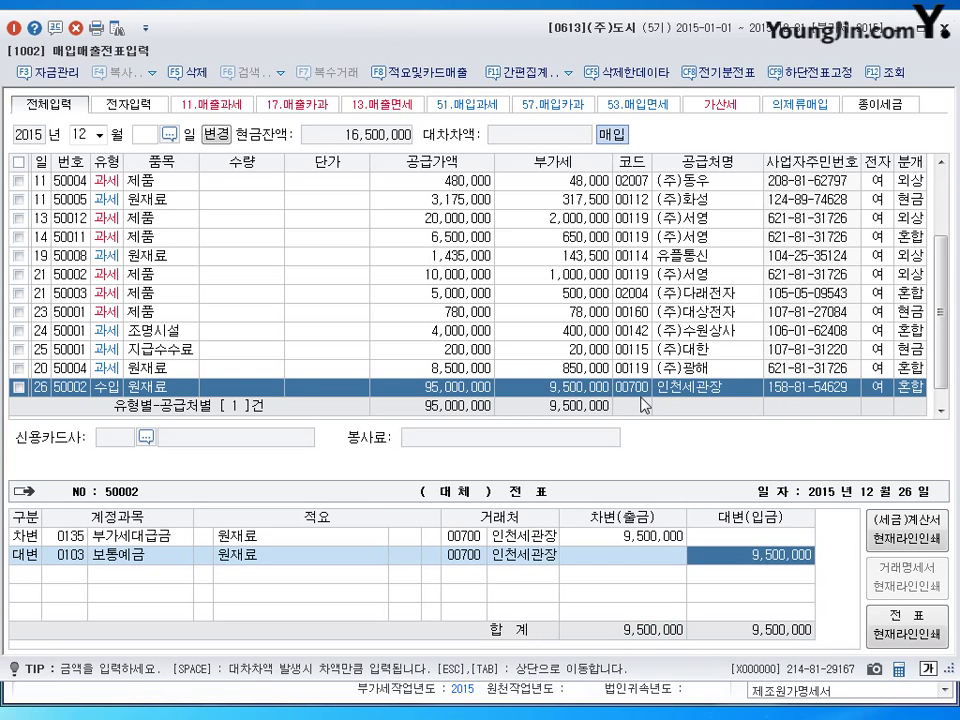
key("Return")
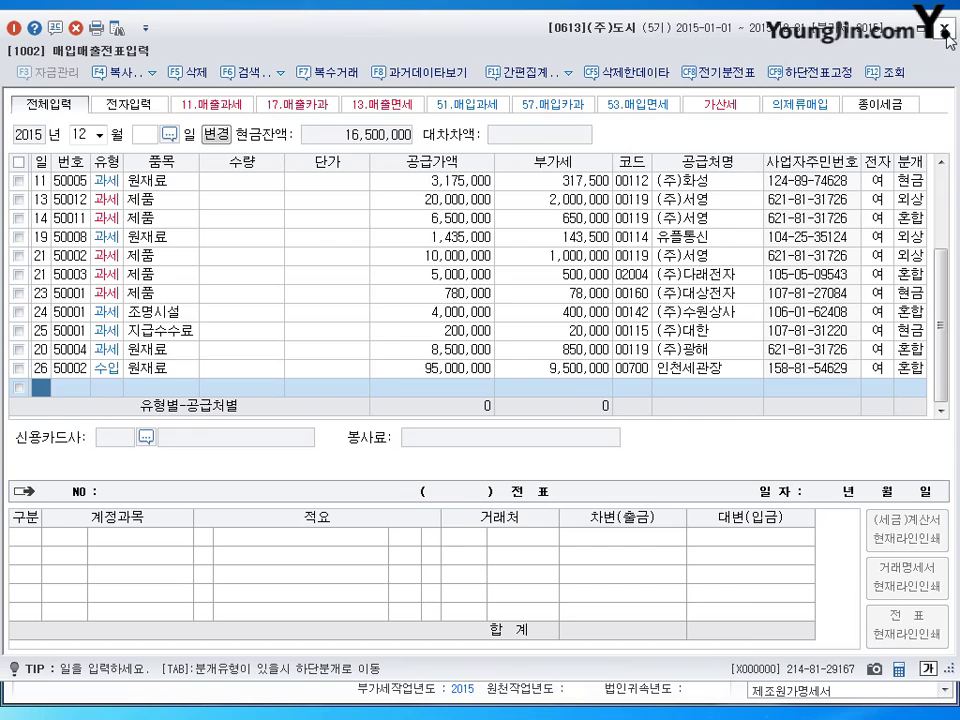
Step: Leave 매입매출전표입력 and bring up the October 21, 2015 voucher in 일반전표입력
key("Escape")
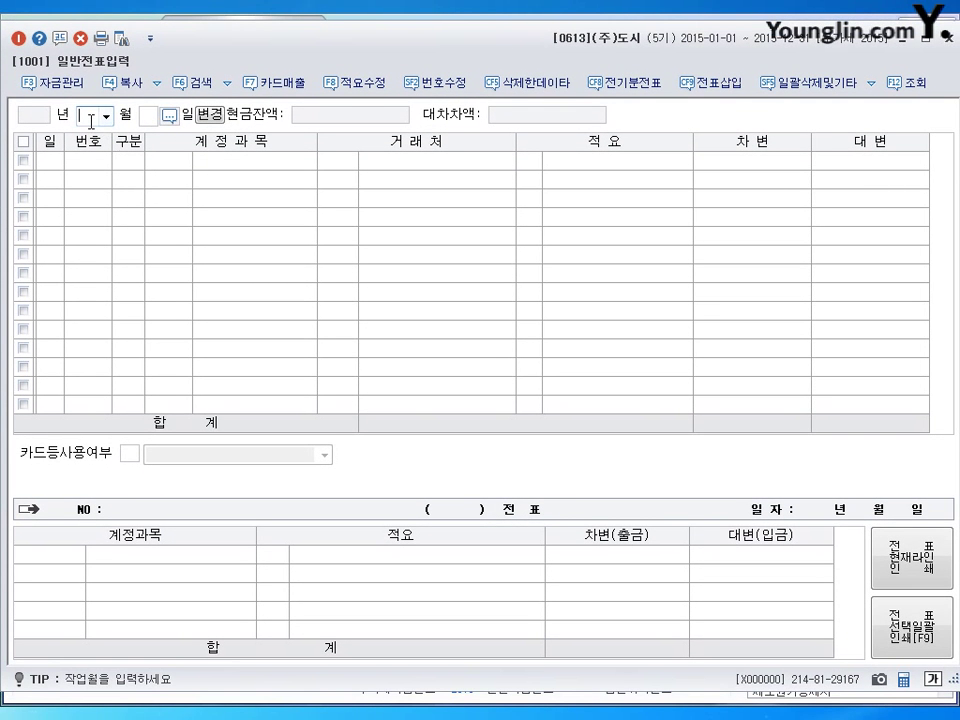
type("10")
key("Return")
type("21")
key("Return")
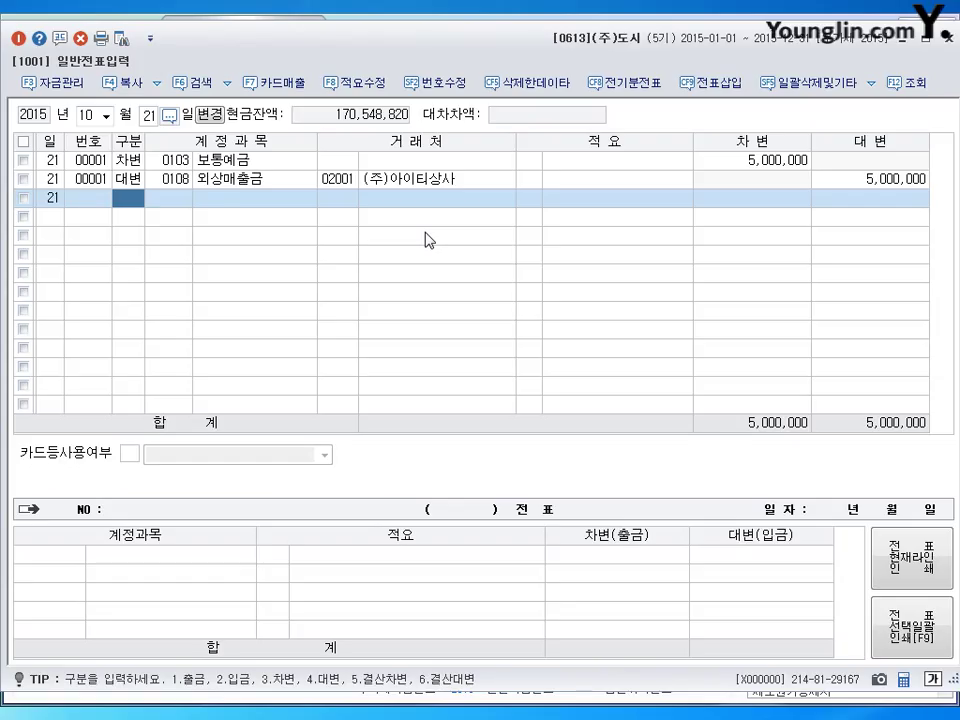
Step: Change the account of the October 21 voucher's credit line to 선수금 (0259)
left_click(172, 181)
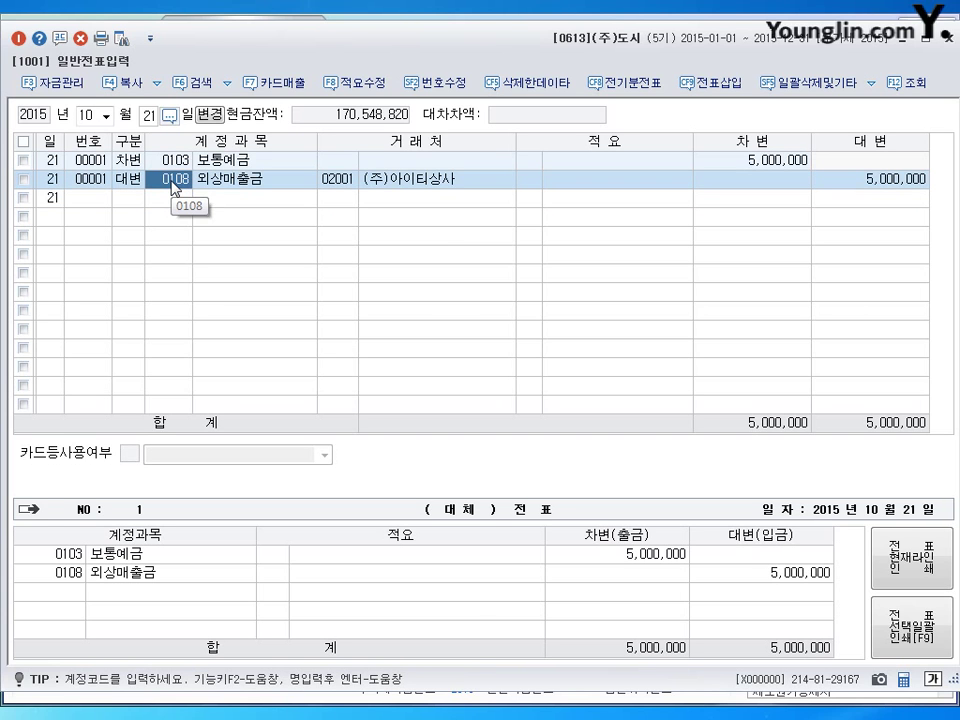
type("259")
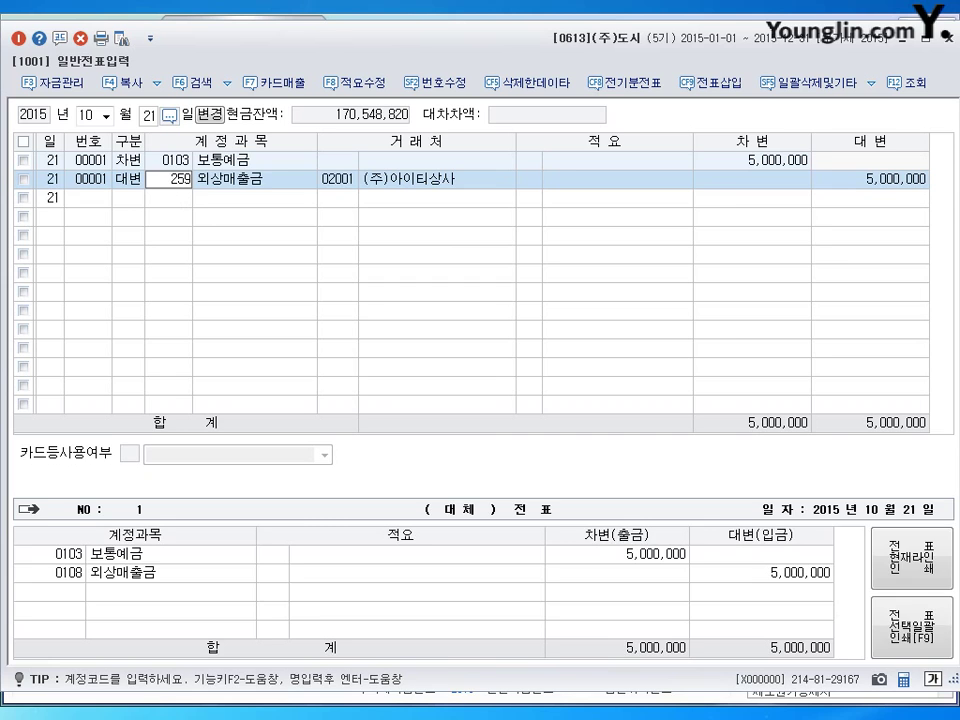
key("Return")
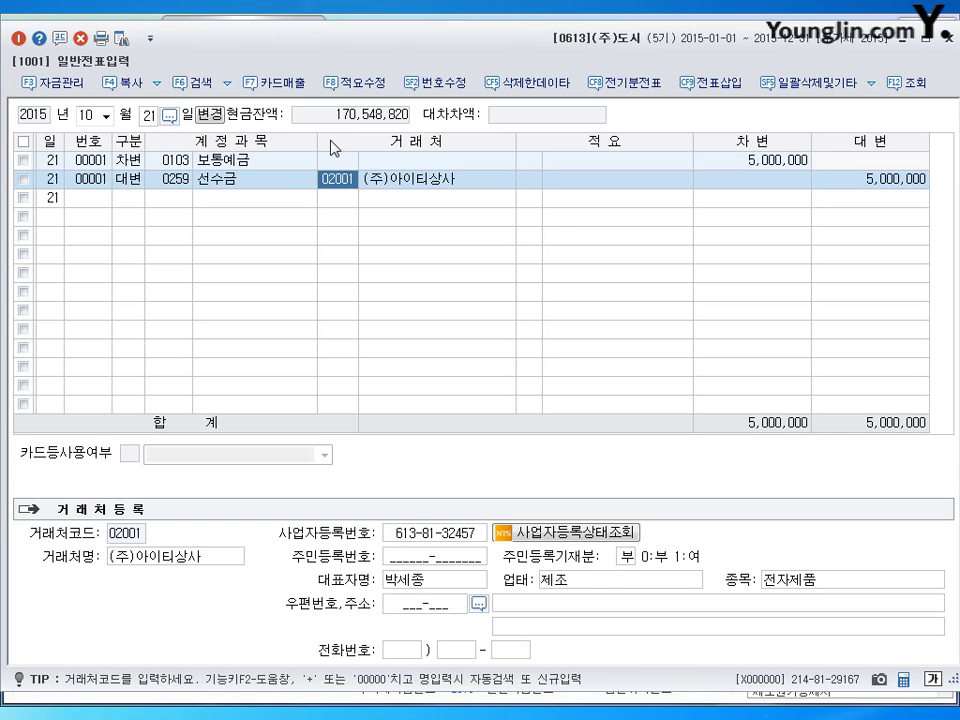
Step: Change the 거래처 of the October 21 선수금 line to (주)반도체상사 and finish the line without a 적요
type("반도")
key("Return")
key("Down")
key("Return")
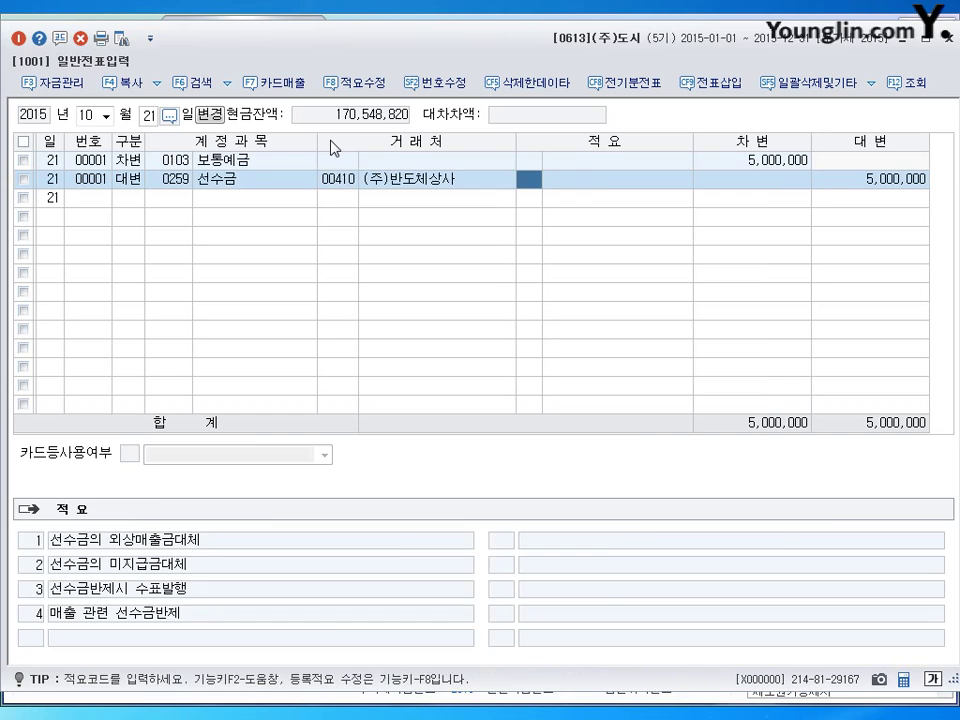
key("Return")
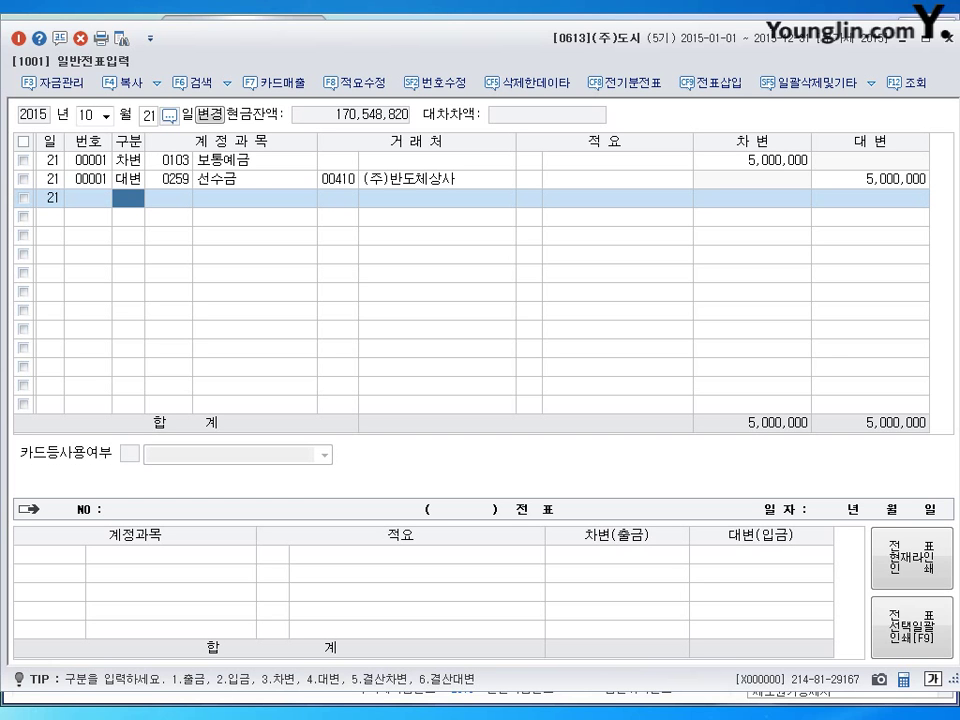
Step: Leave 일반전표입력 and bring up the November 22, 2015 (주)함흥토건 voucher in 매입매출전표입력
left_click(950, 38)
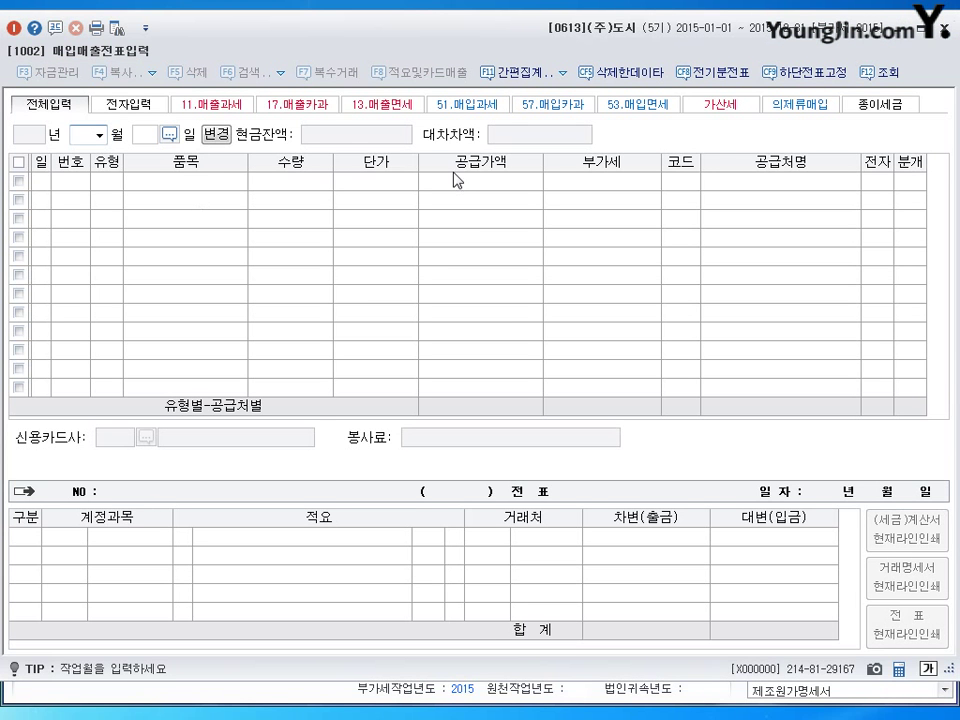
type("22")
key("Return")
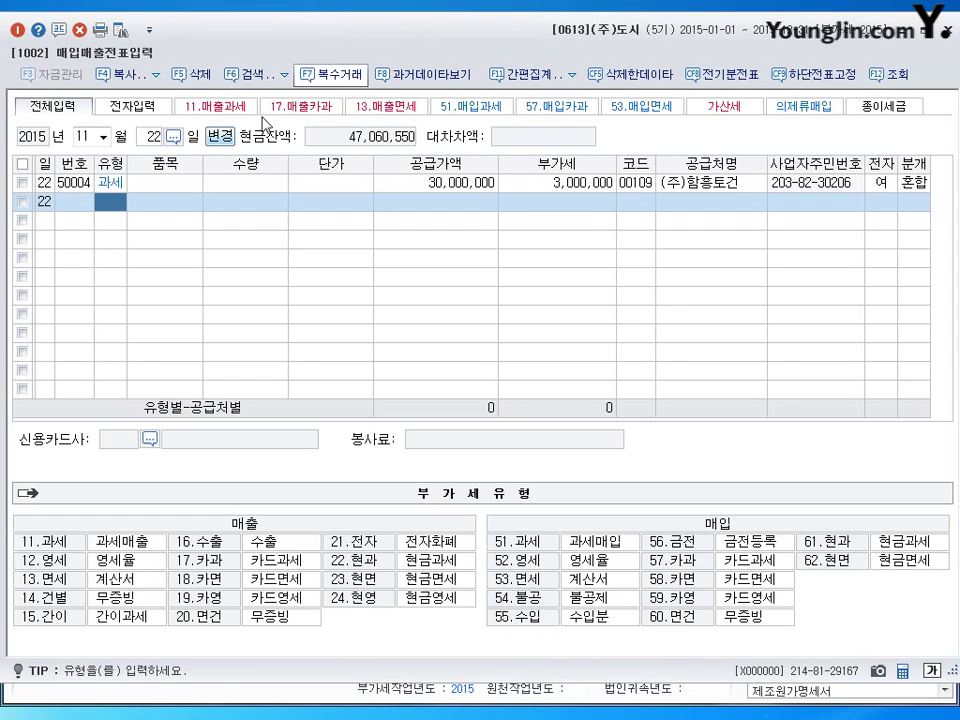
left_click(22, 183)
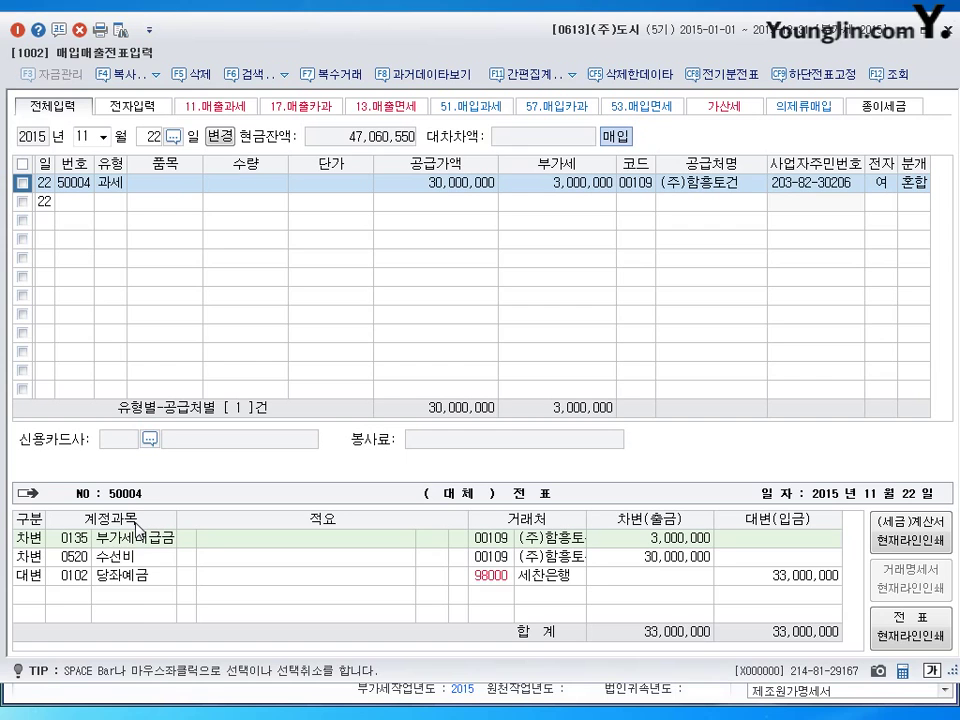
Step: Change the account of the (주)함흥토건 voucher's 수선비 debit line to 건물 (0202) and leave 매입매출전표입력
left_click(84, 561)
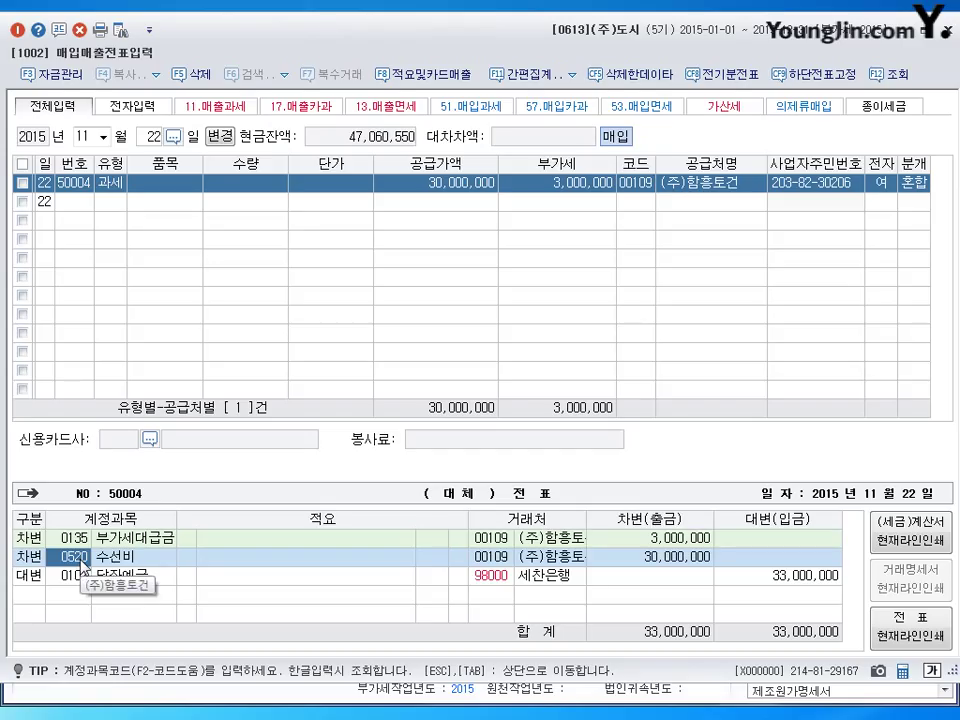
type("0202")
key("Return")
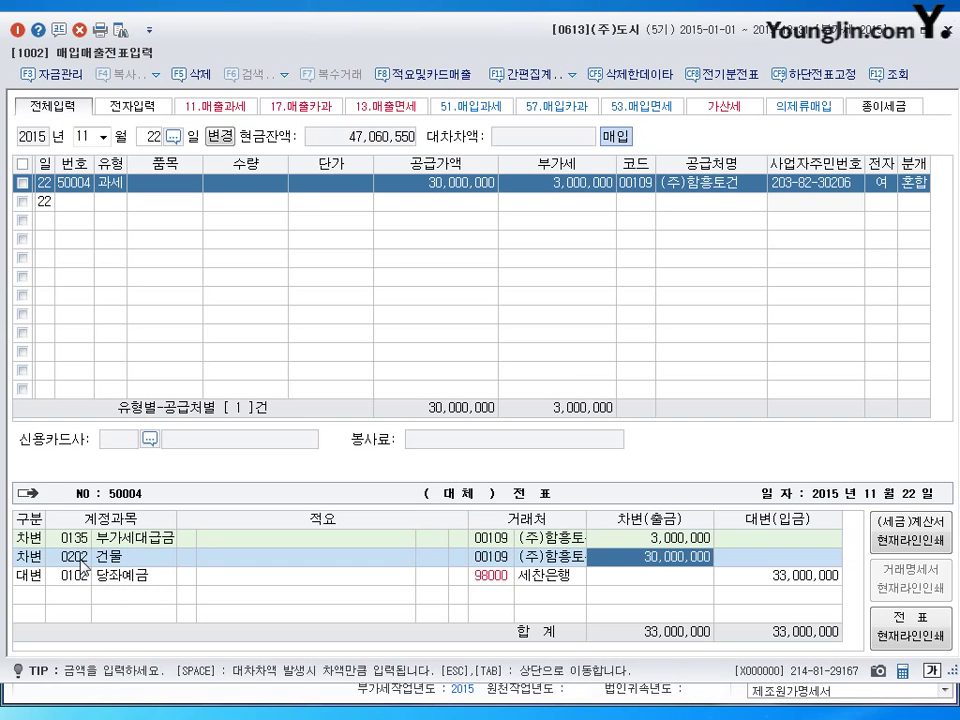
key("Return")
key("Return")
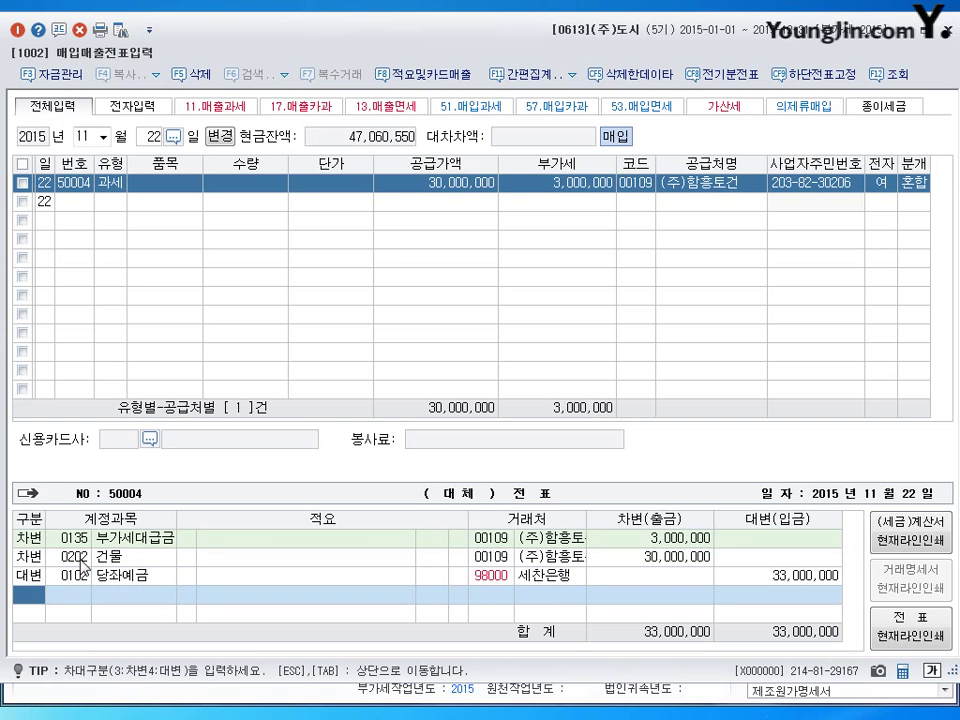
left_click(946, 35)
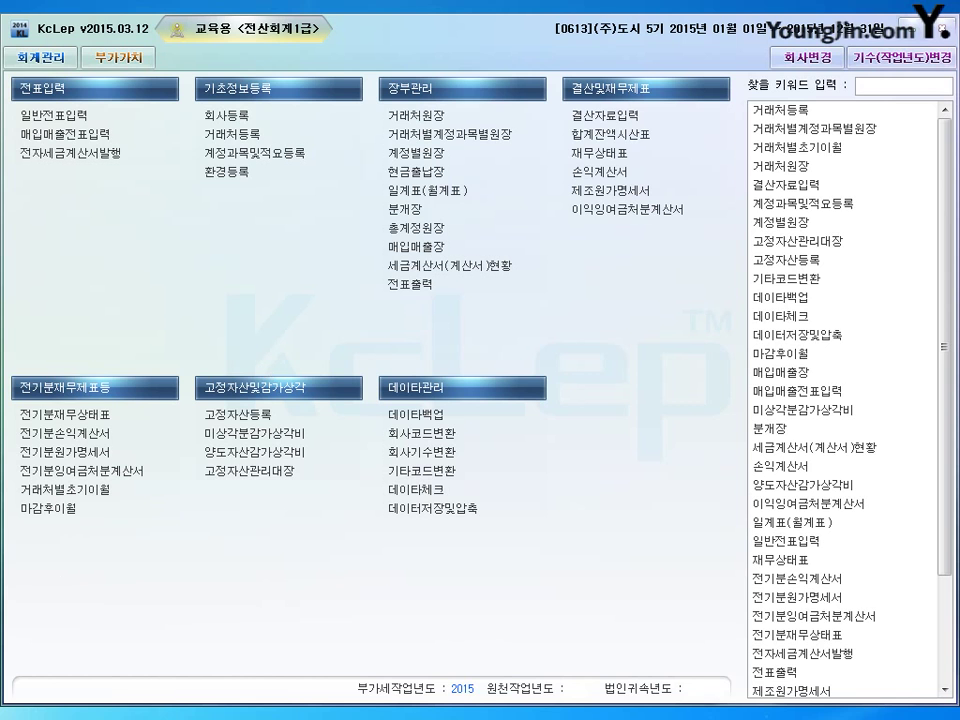
Step: Switch to Notepad and review the listed closing entries that belong in 결산자료입력, then put the note away
key("alt+Tab")
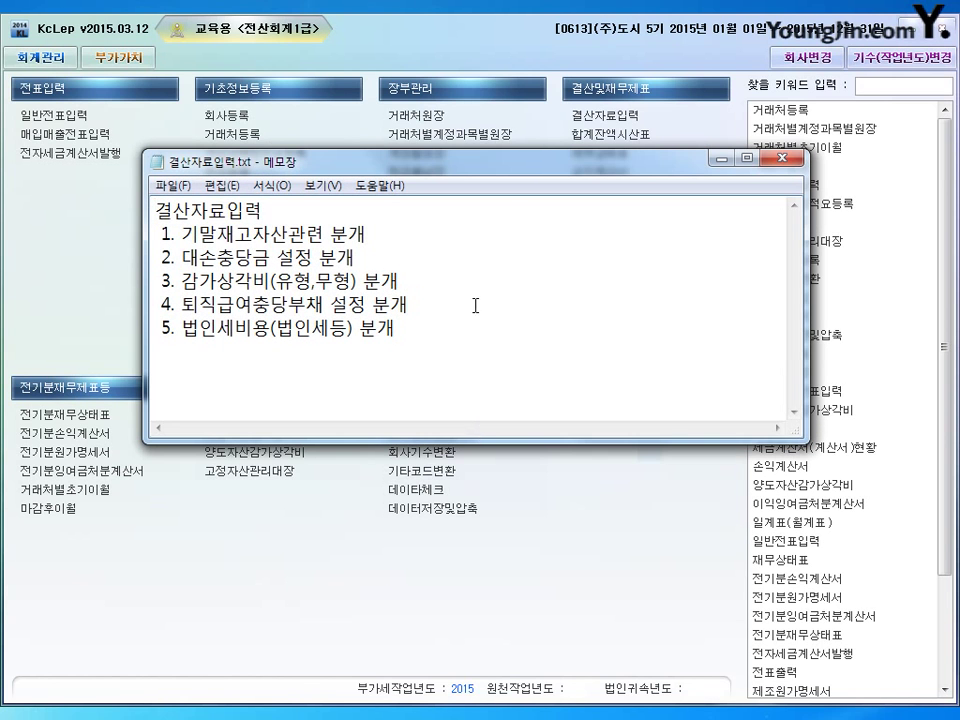
left_click_drag(459, 163, 537, 133)
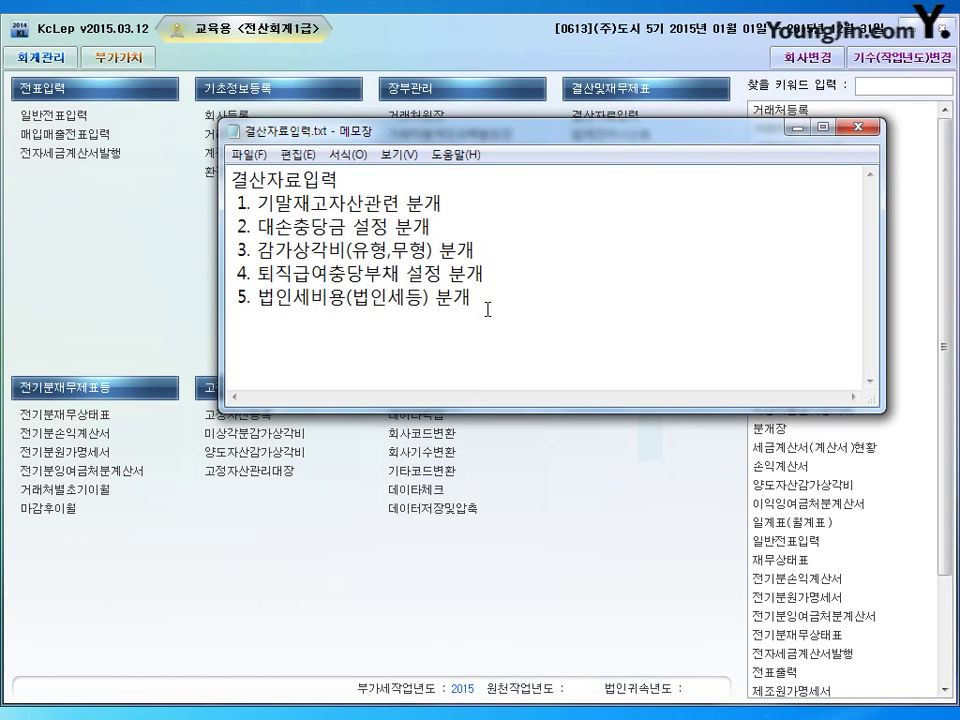
left_click_drag(489, 306, 228, 201)
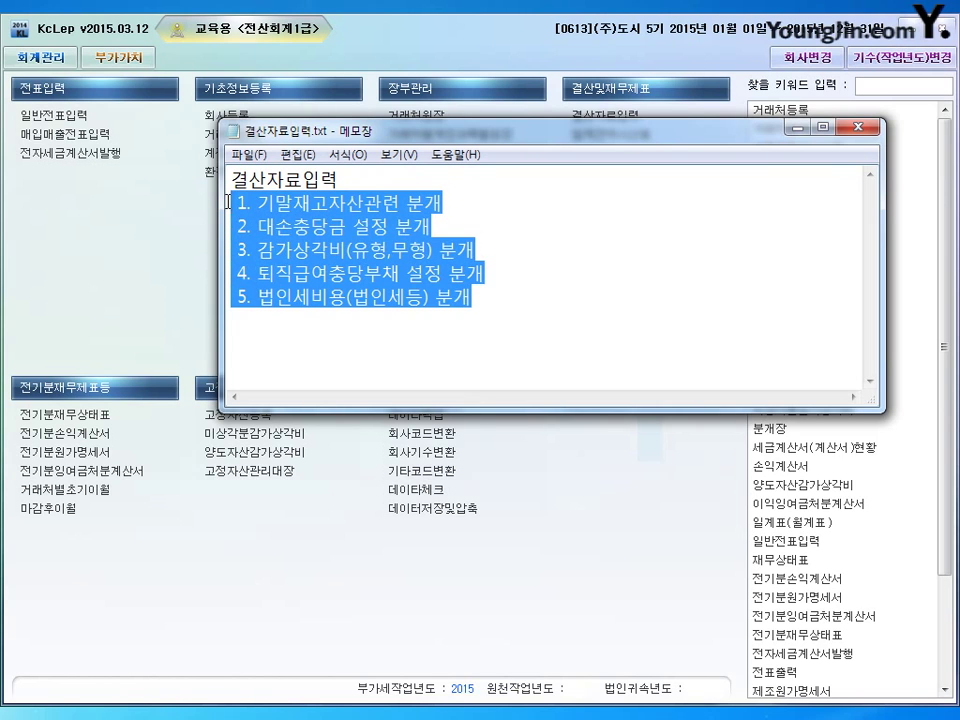
left_click(318, 249)
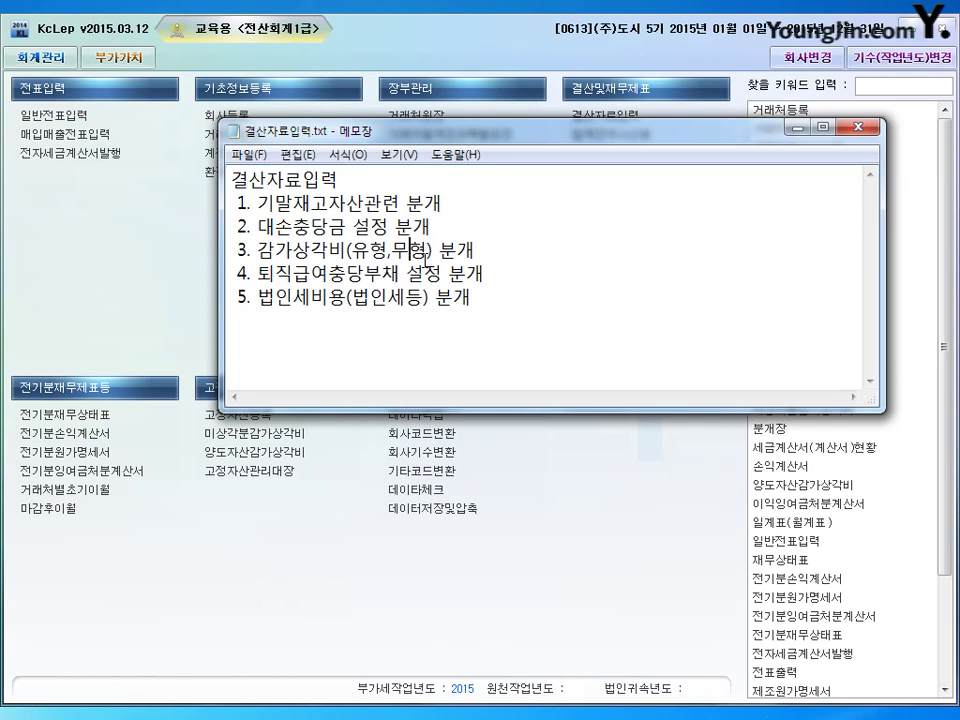
left_click(346, 250)
left_click_drag(446, 206, 224, 205)
left_click_drag(514, 272, 200, 271)
left_click(448, 272)
left_click_drag(338, 180, 229, 180)
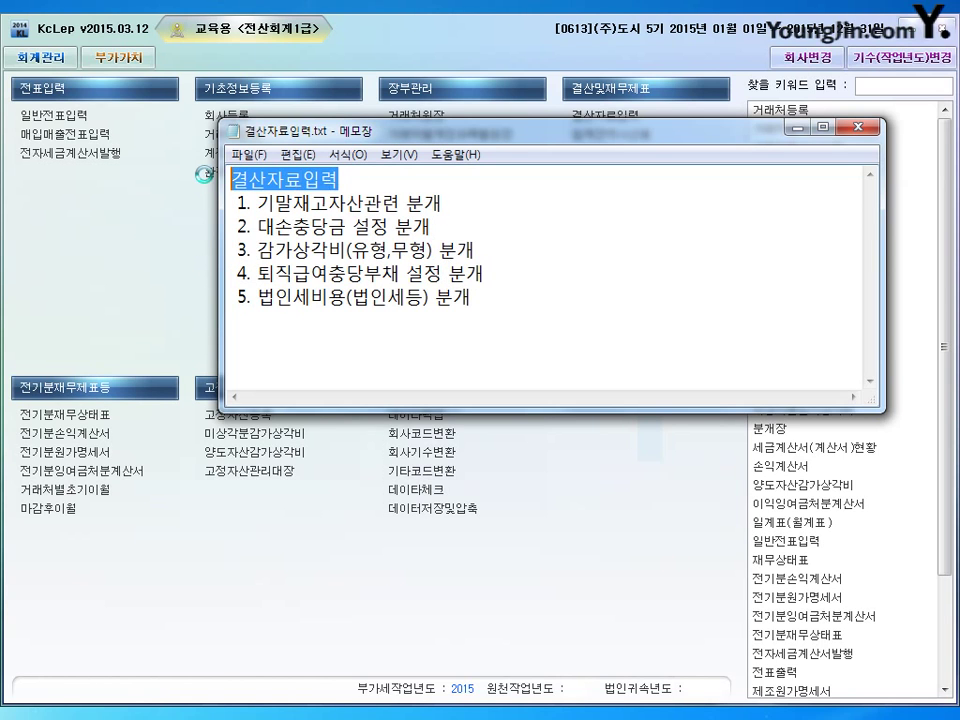
left_click(797, 127)
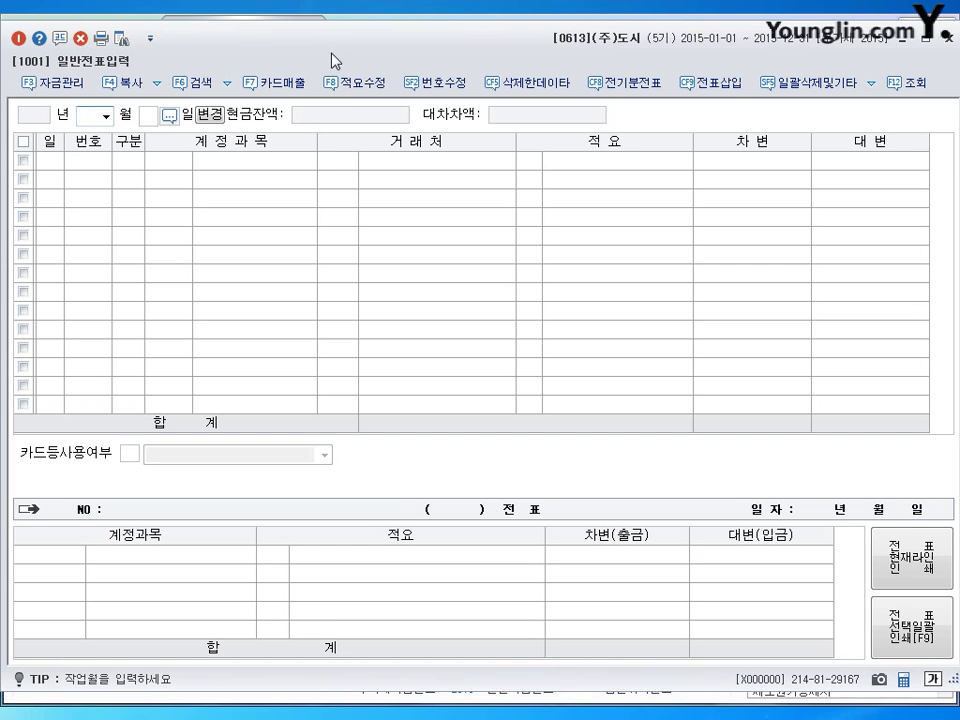
Step: Enter a December 31, 2015 출금 voucher for 여비교통비 (0812) of 600,000 in 일반전표입력 and leave the screen
type("31")
key("Return")
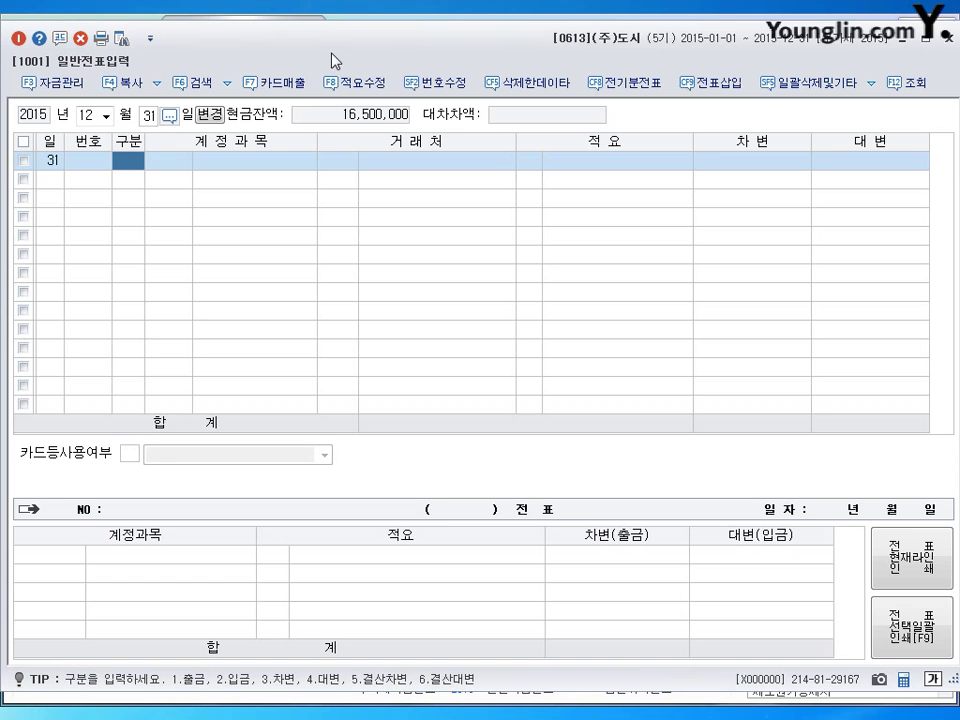
type("1")
key("Return")
type("812")
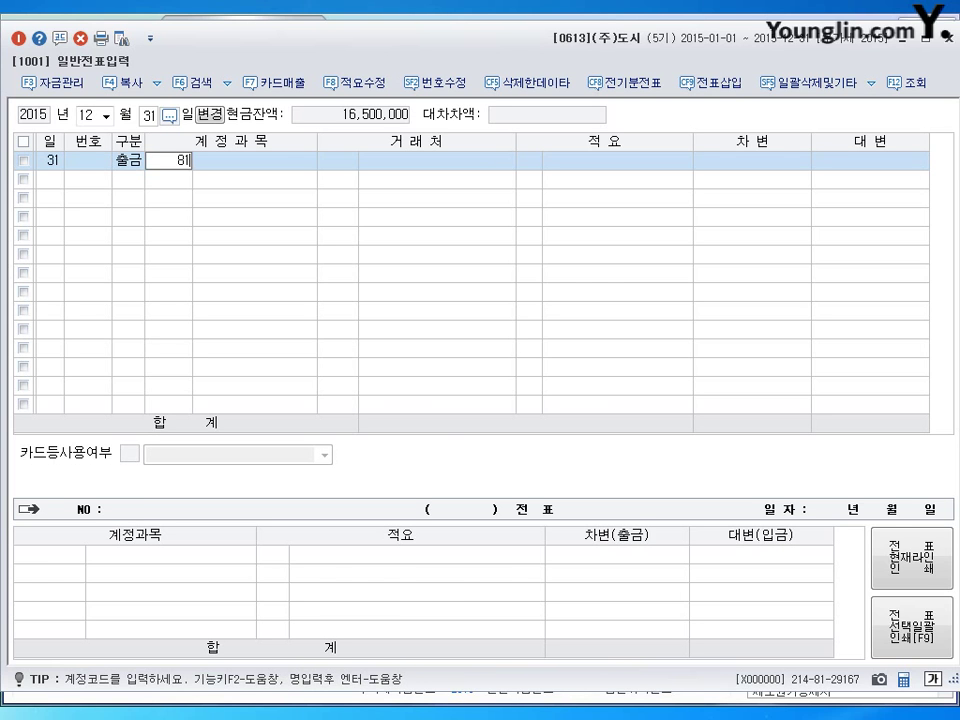
key("Return")
key("Return")
key("Return")
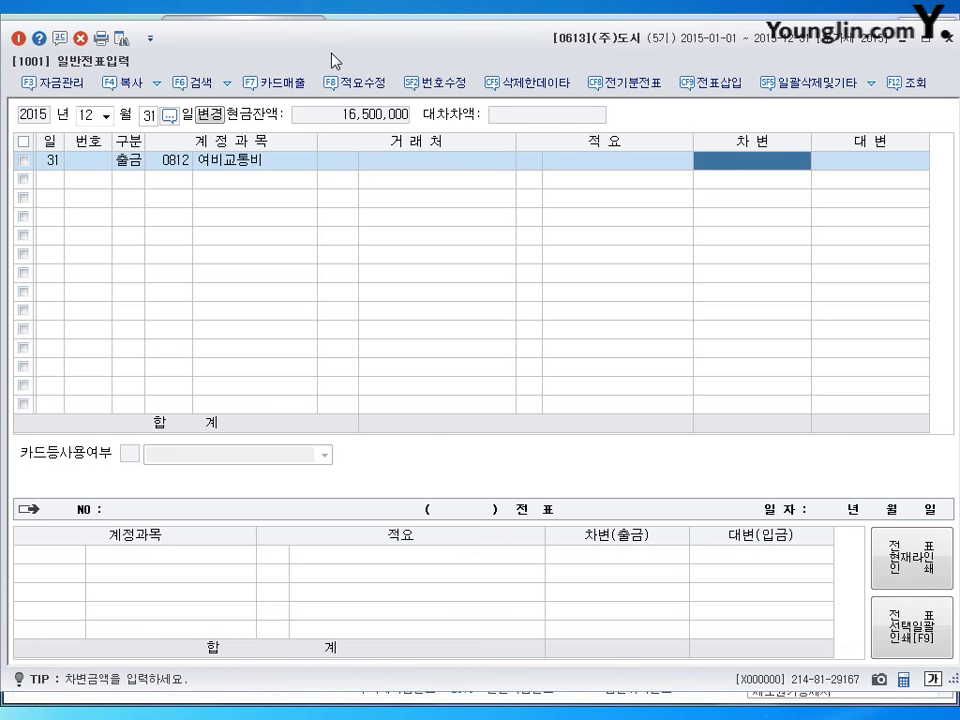
type("6000000")
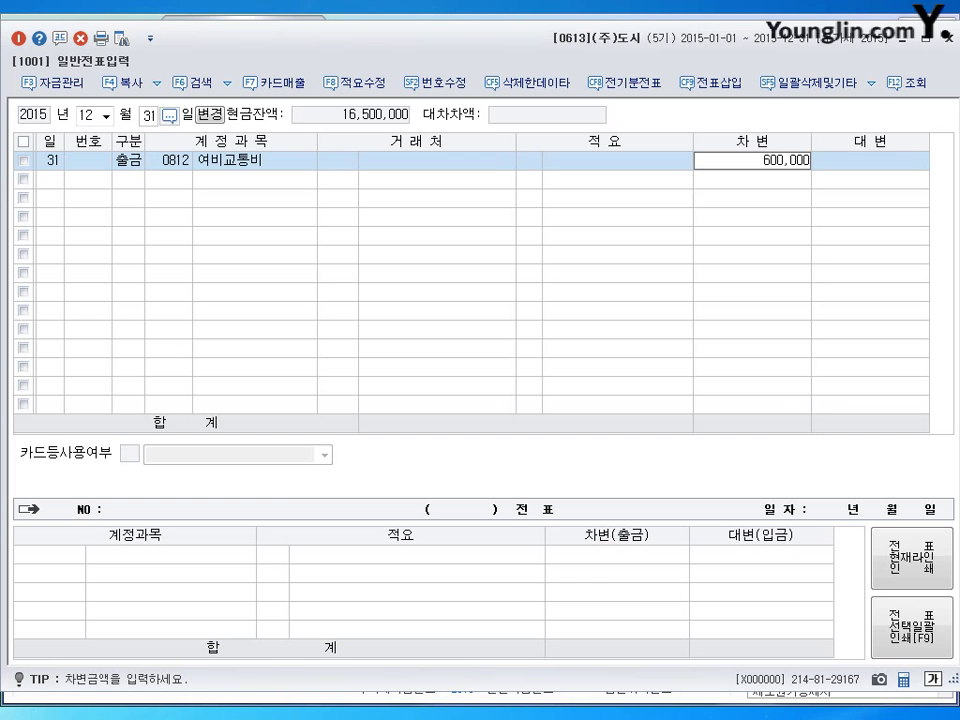
key("Return")
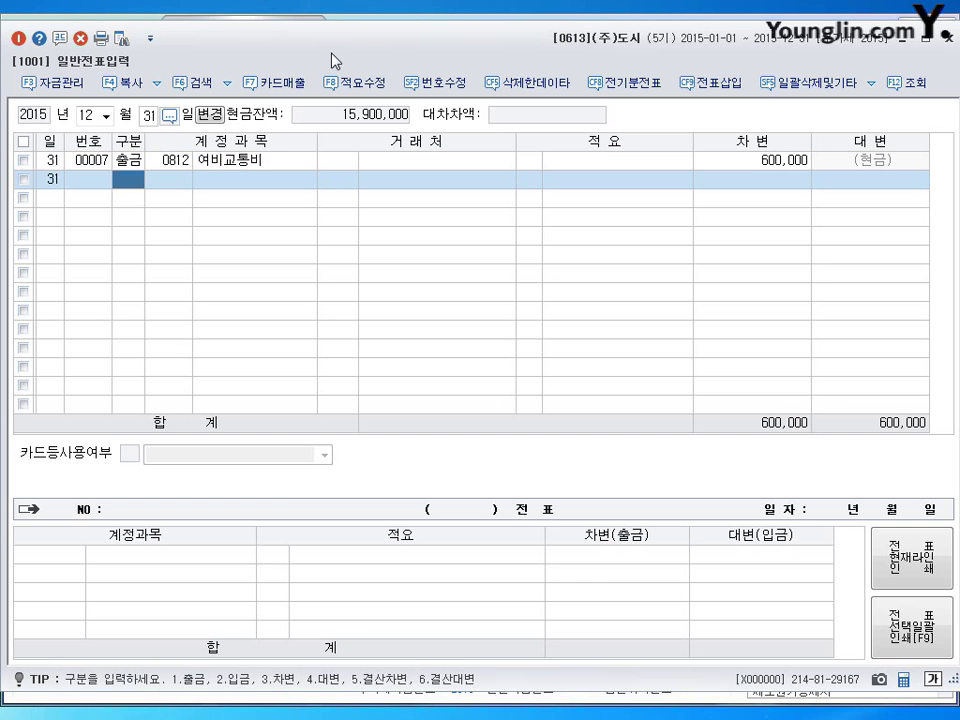
left_click(948, 37)
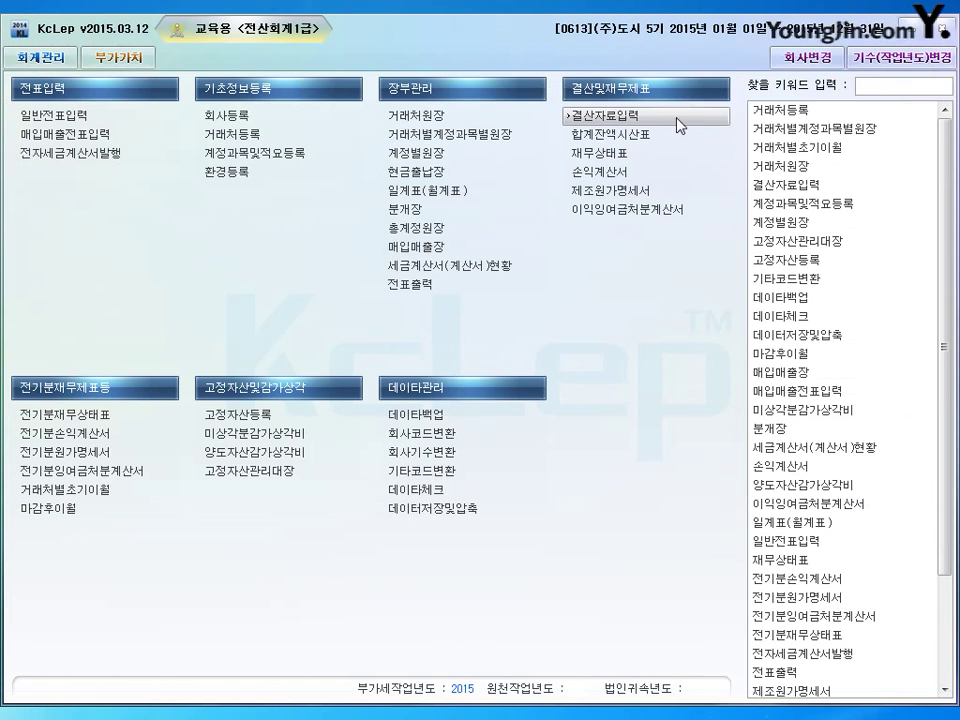
Step: Bring up 결산자료입력 for the period January to December 2015
left_click(614, 113)
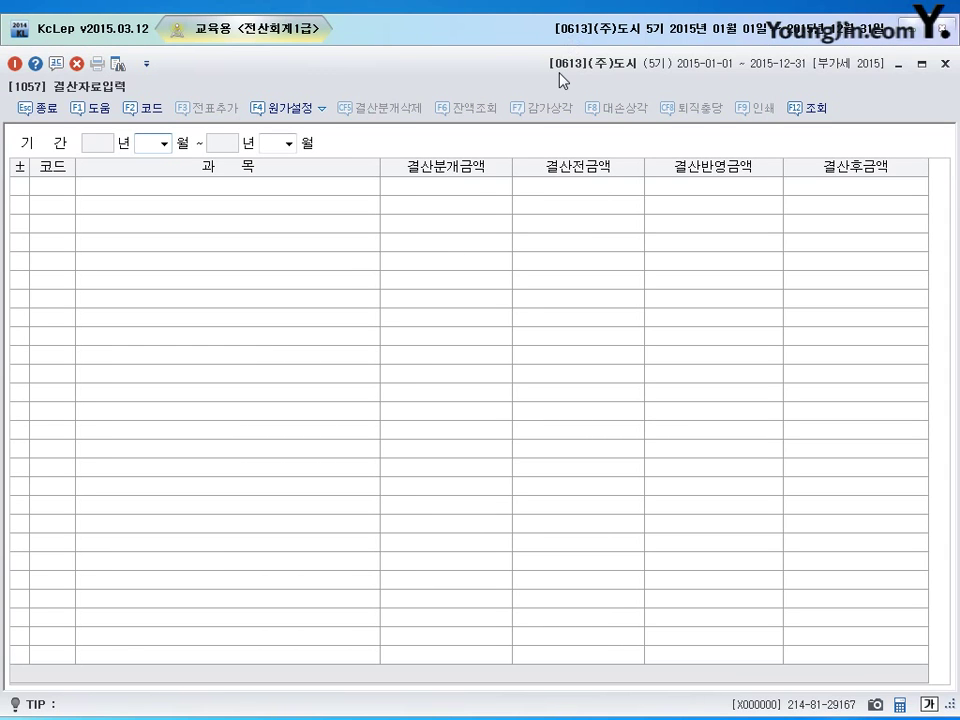
type("01")
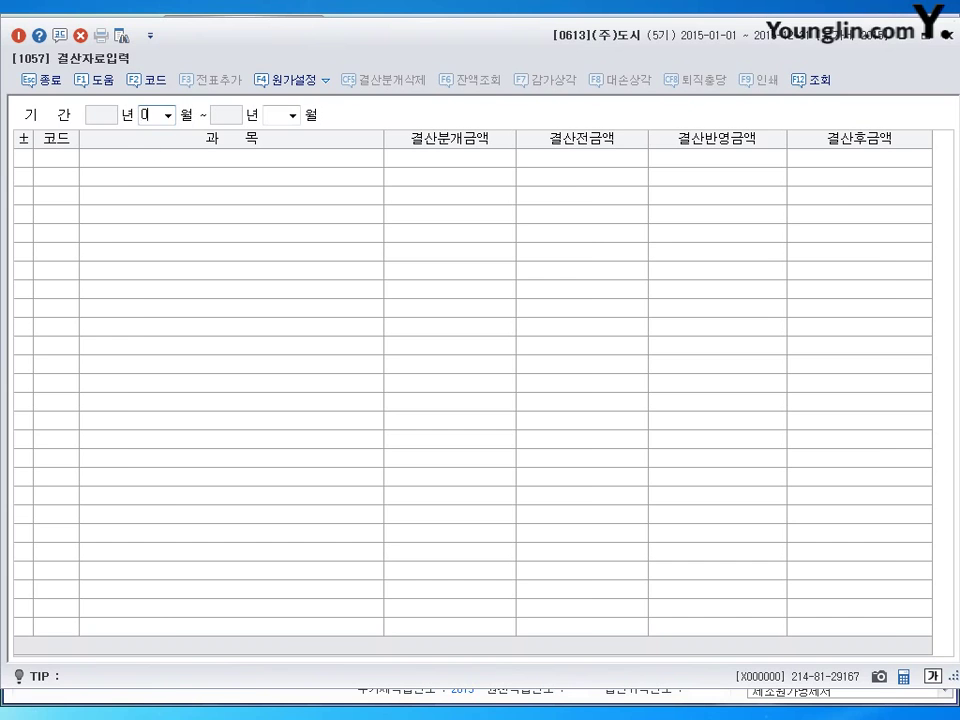
key("Return")
key("Return")
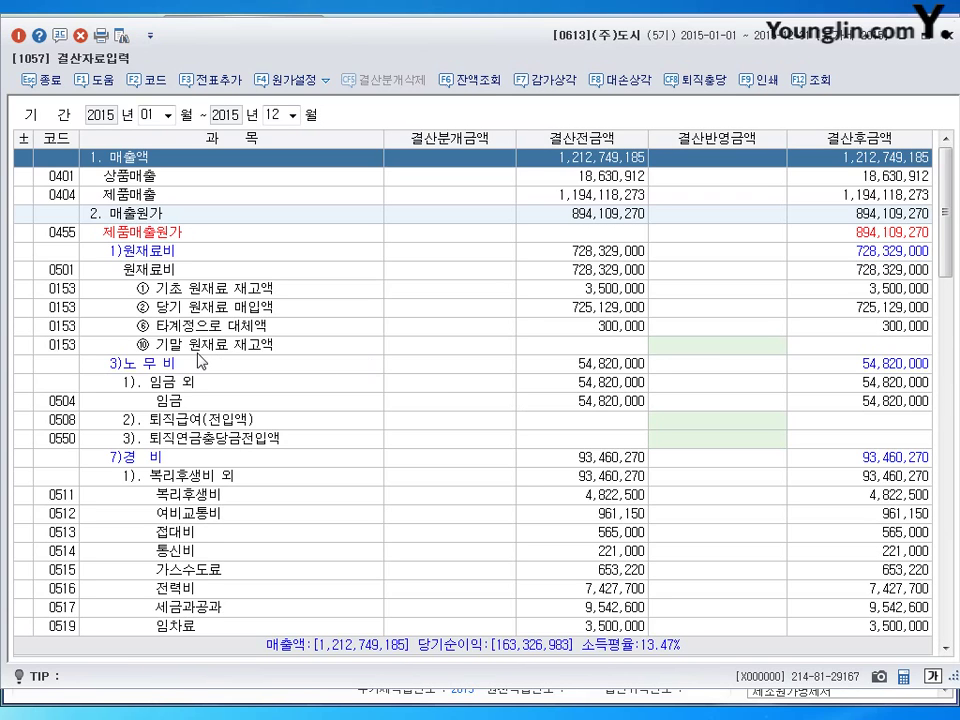
Step: Enter 1,500,000 as the 결산반영금액 of 기말 원재료 재고액 (0153)
left_click(711, 346)
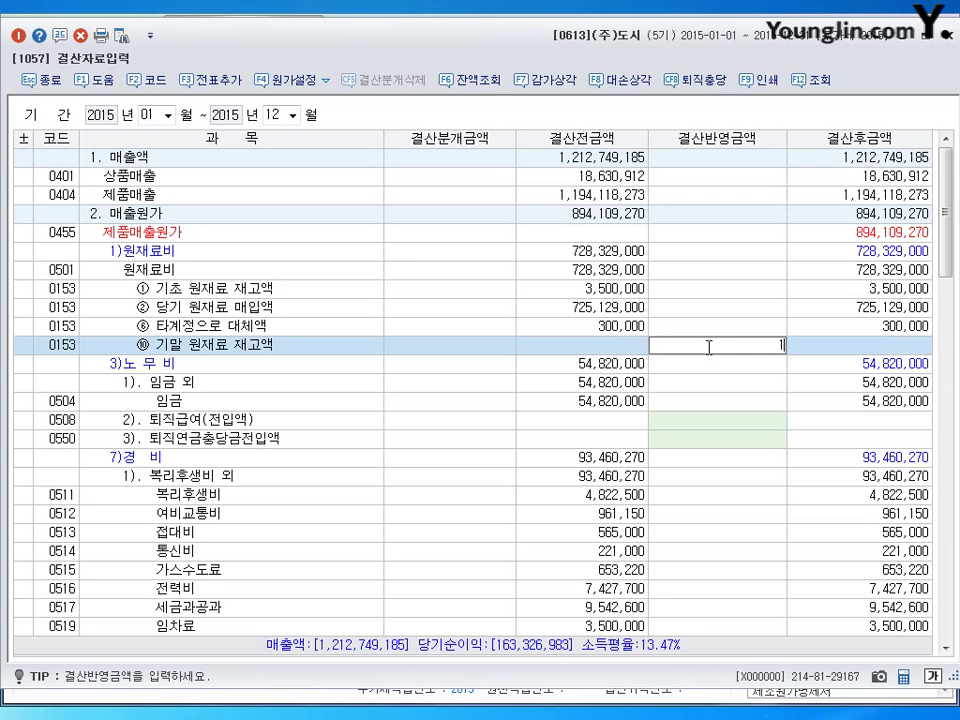
type("1500000")
key("Return")
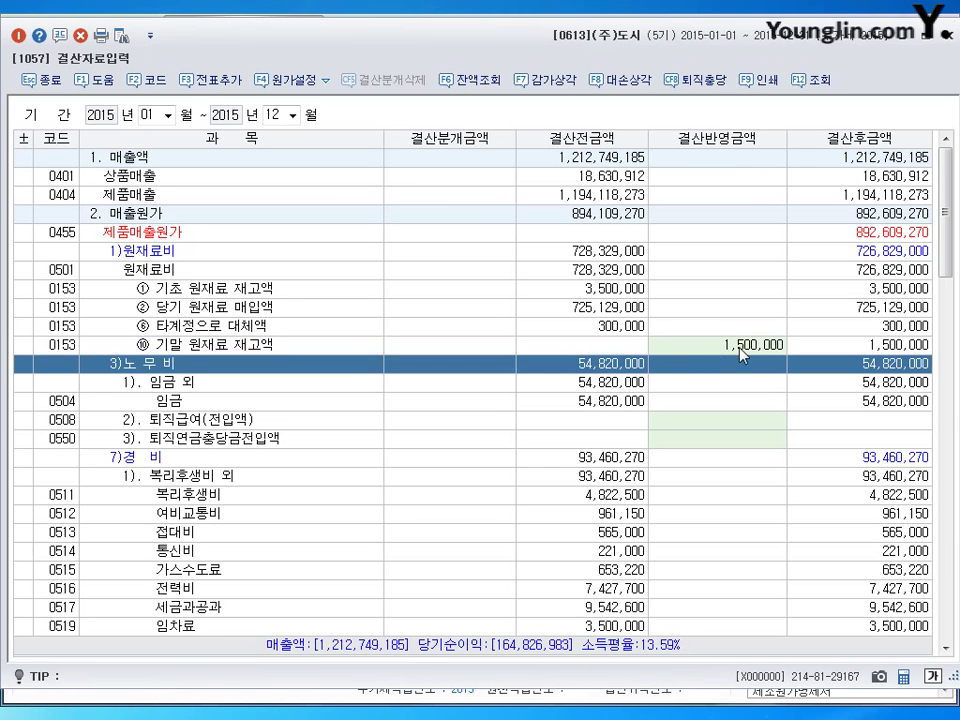
Step: Enter the 결산반영금액 of 기말 재공품 재고액 (0169) as 5,500,000 and of 기말 제품 재고액 (0150) as 15,000,000
scroll(556, 258, "down", 9)
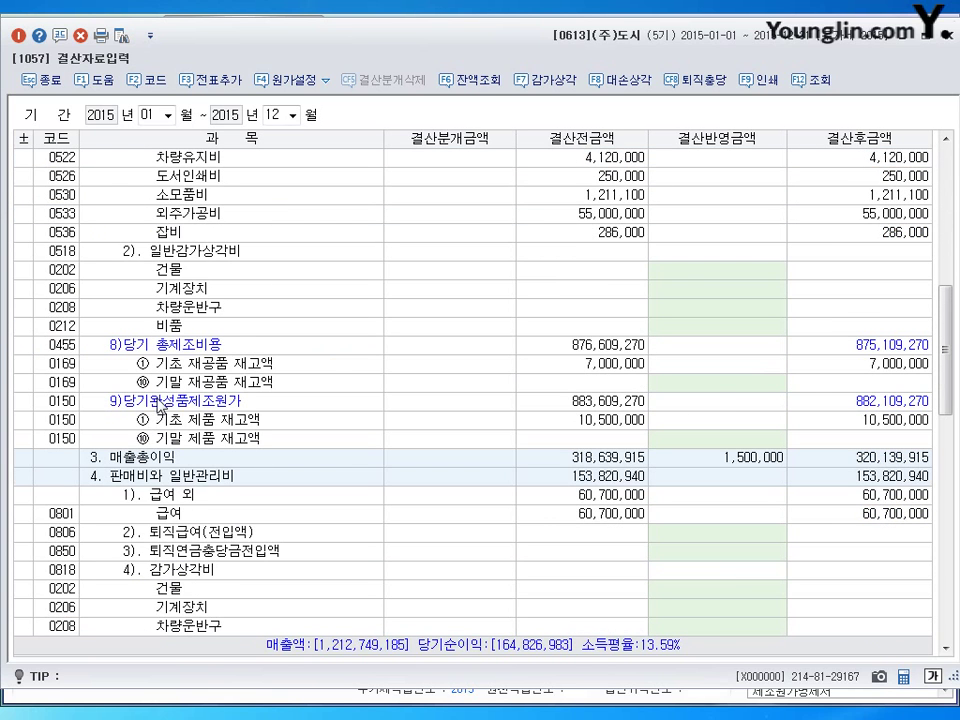
left_click(772, 389)
type("5500000")
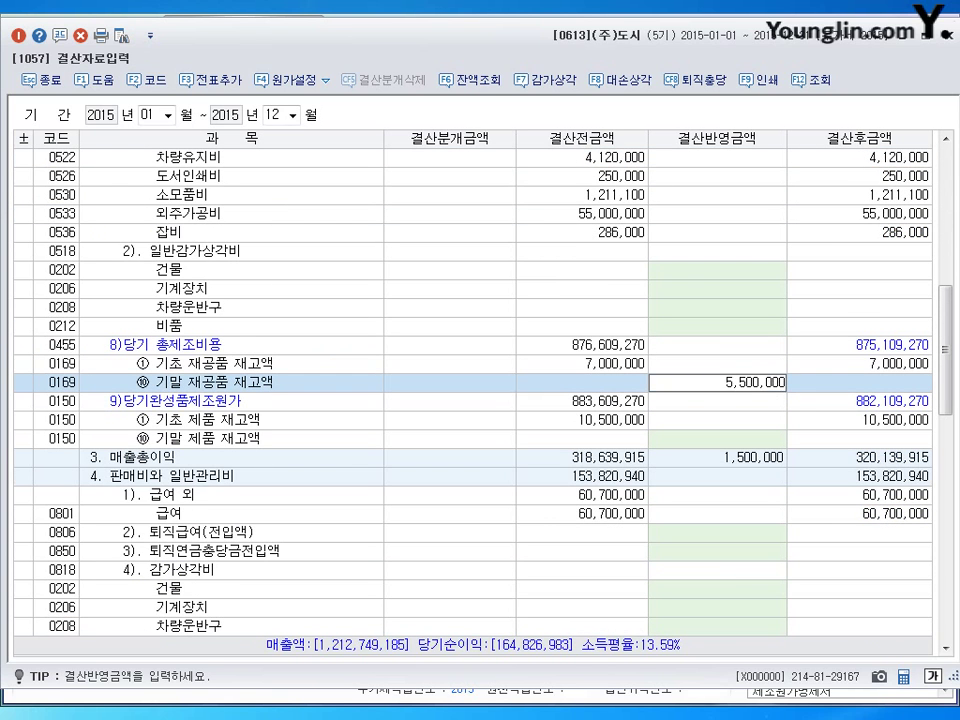
key("Return")
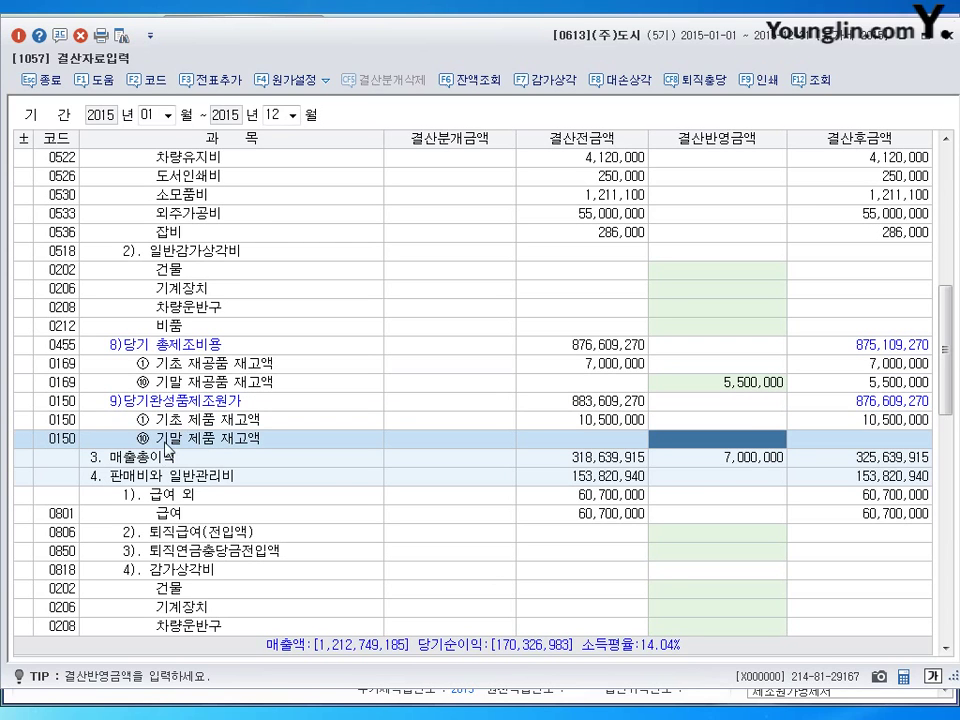
type("15,000,000")
key("Return")
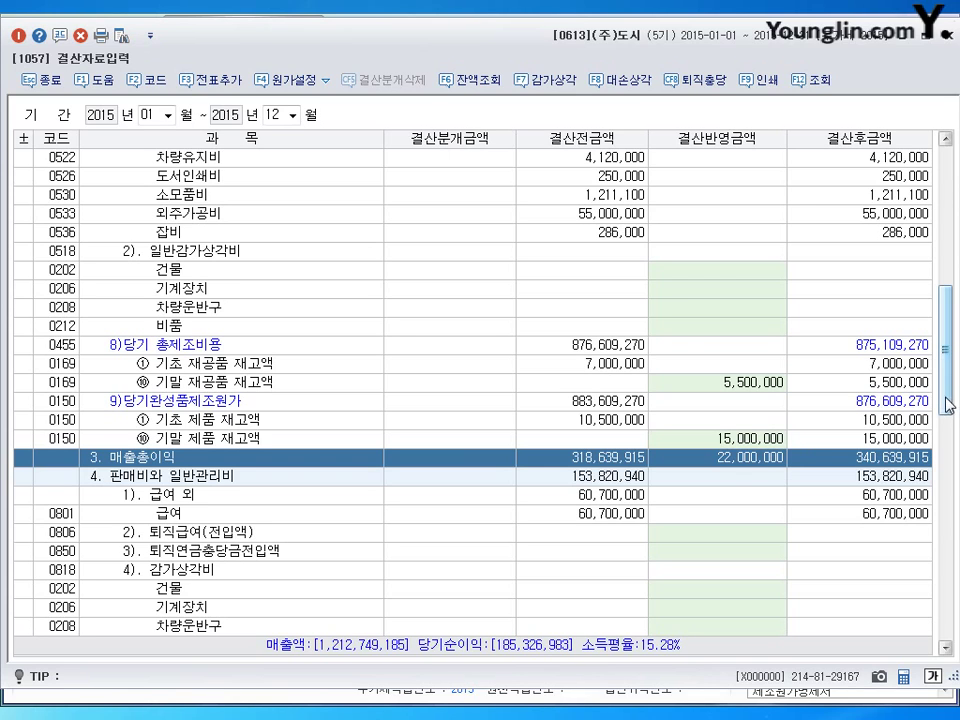
Step: Enter 12,000,000 as the 결산반영금액 of the manufacturing 퇴직급여(전입액) (0508) under 노무비
left_click_drag(952, 395, 950, 250)
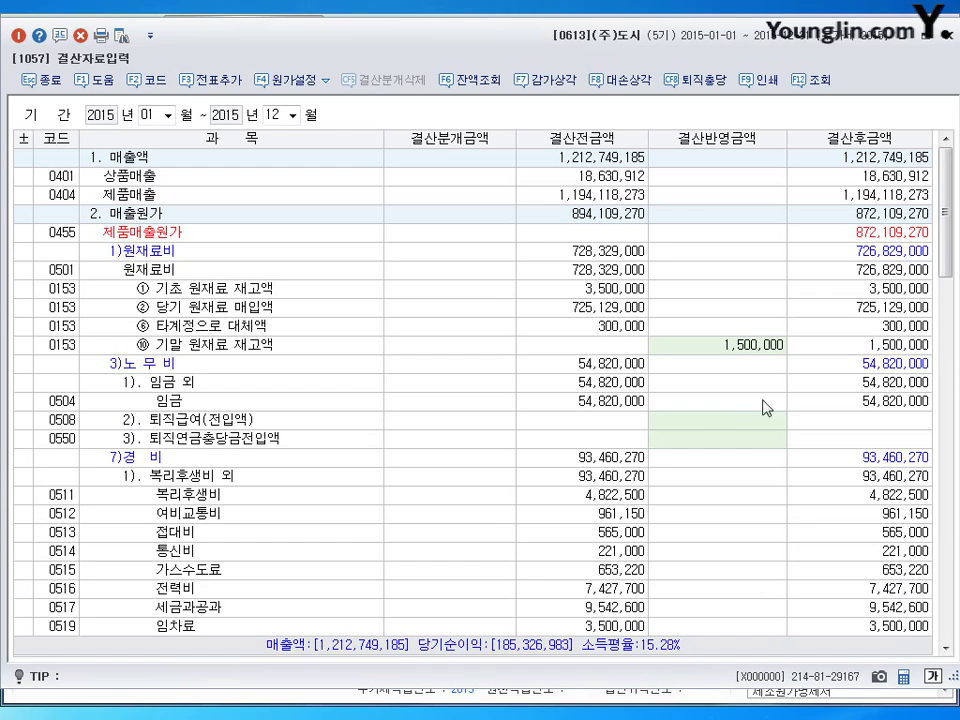
left_click(705, 428)
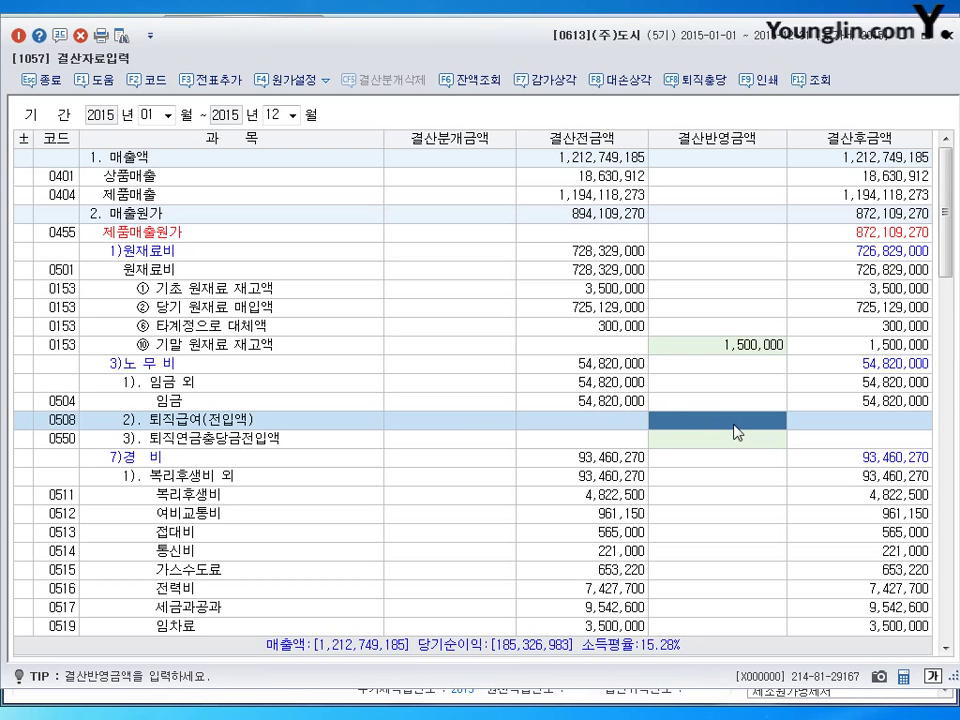
type("12000000")
key("Return")
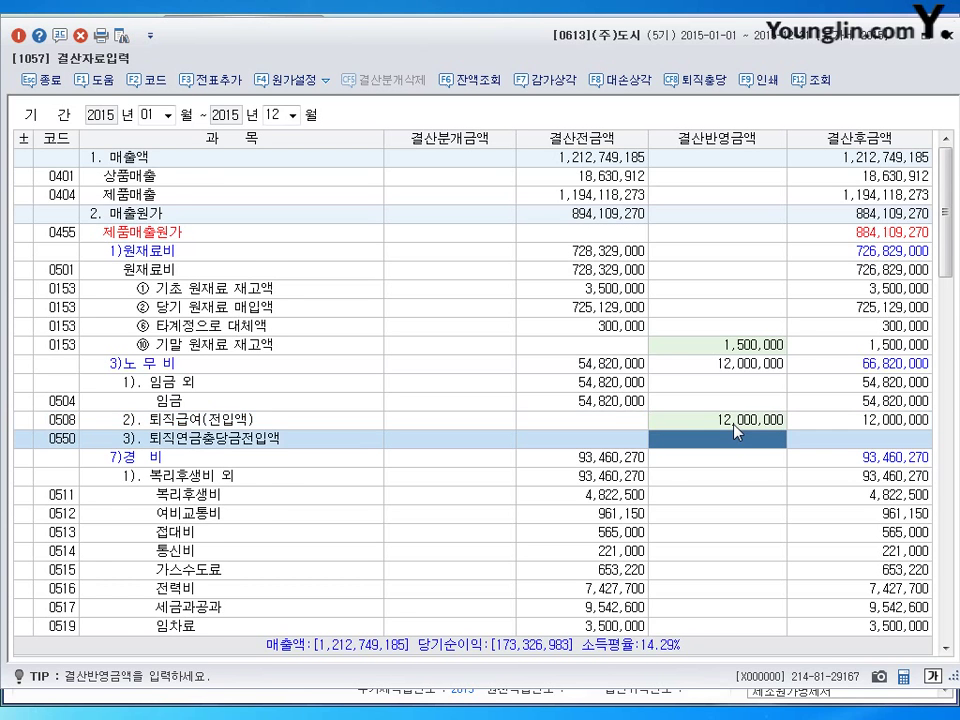
Step: Enter 9,800,000 as the 결산반영금액 of 퇴직급여(전입액) (0806) under 판매비와 일반관리비
scroll(650, 492, "down", 7)
scroll(651, 491, "down", 6)
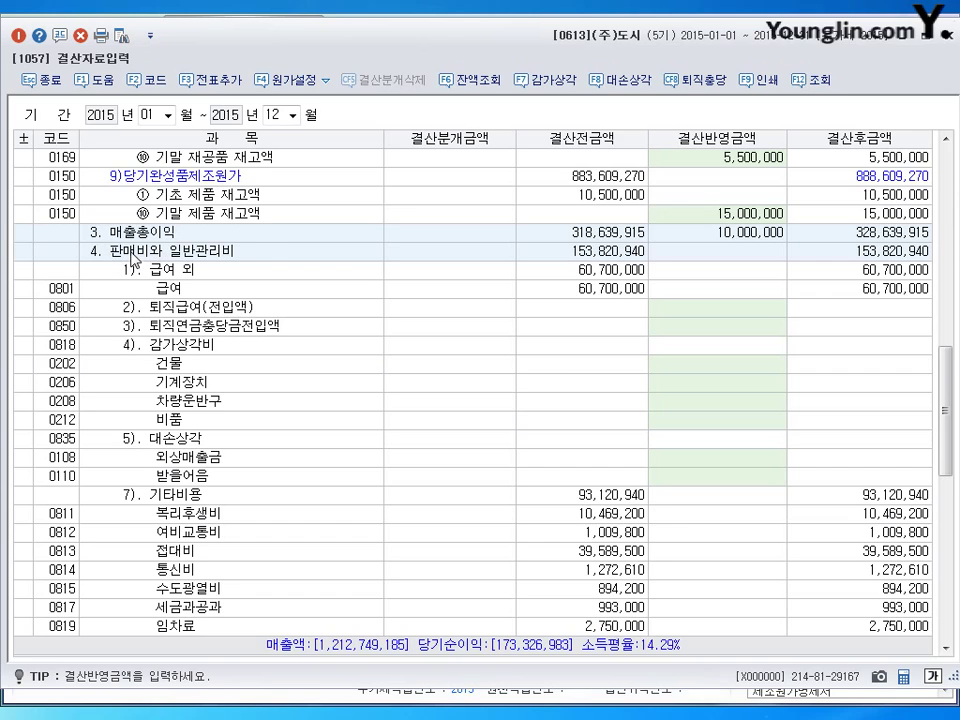
left_click(183, 307)
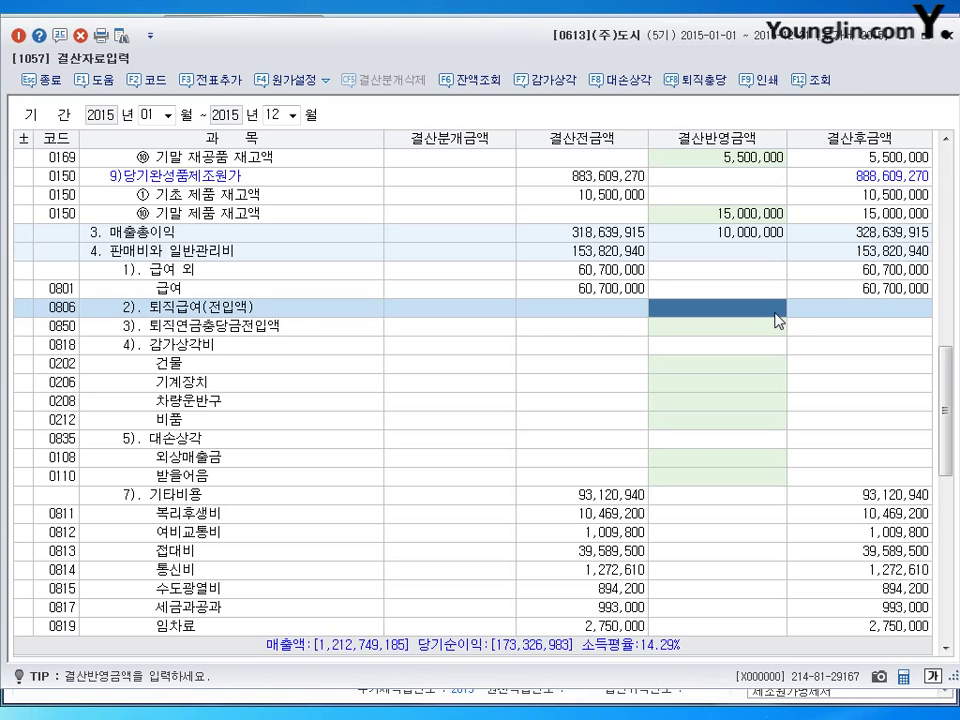
left_click(776, 313)
type("9800000")
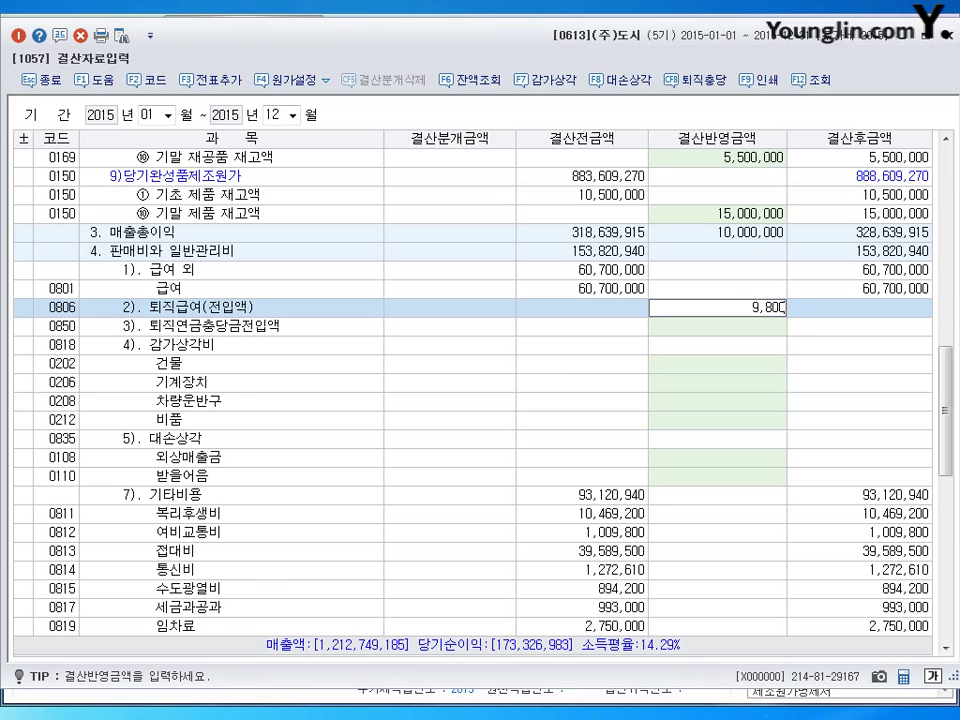
key("Return")
Step: Add the closing entries to the general vouchers with 전표추가 and leave 결산자료입력
scroll(740, 380, "up", 8)
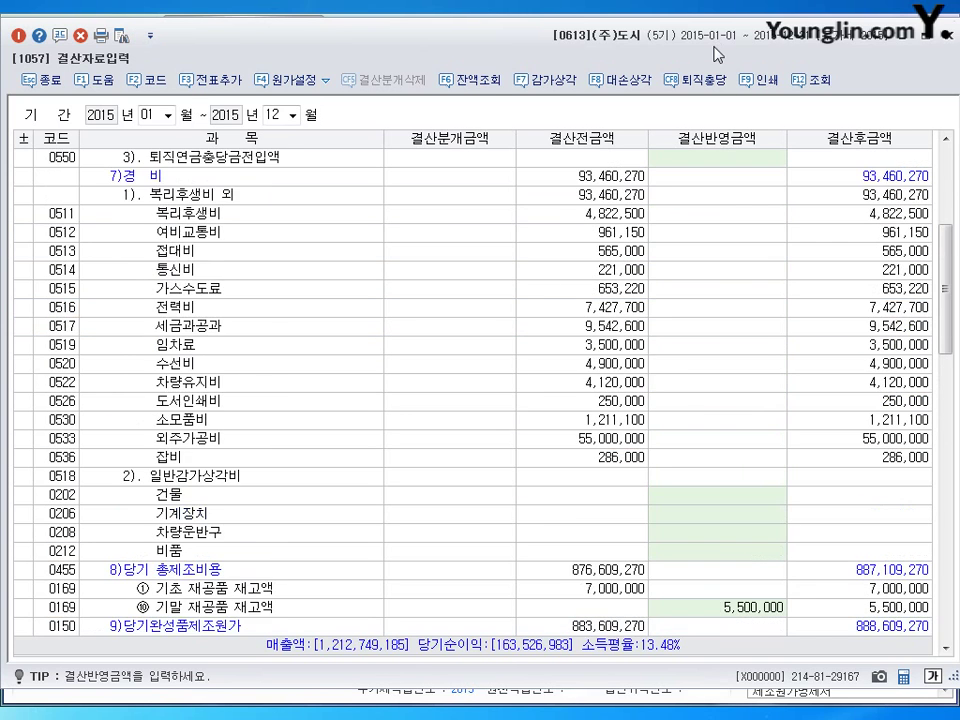
scroll(720, 335, "down", 13)
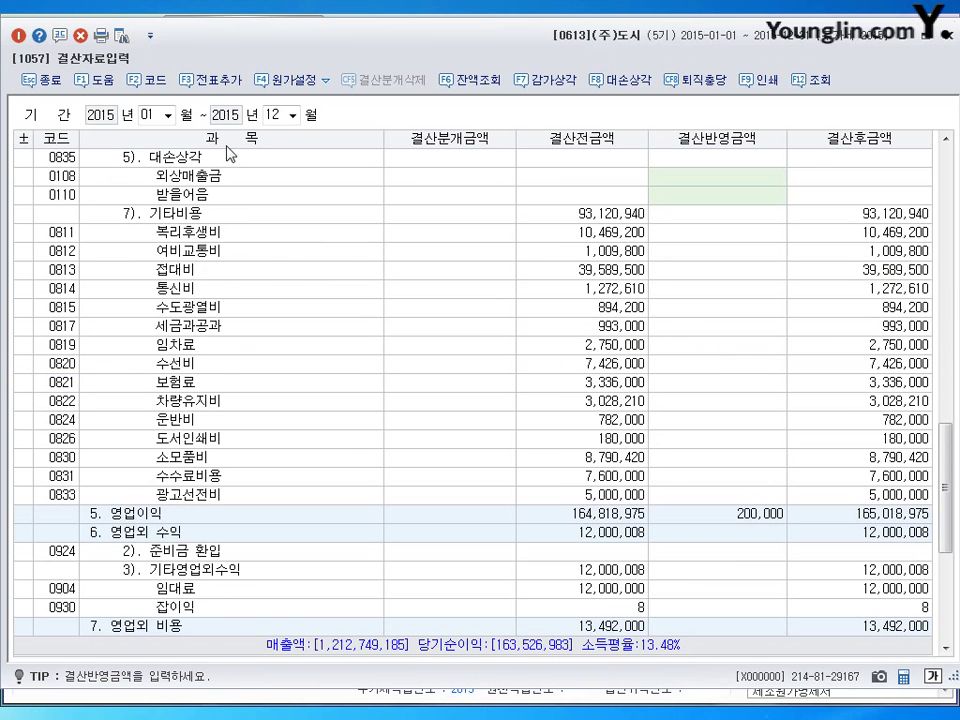
left_click(210, 88)
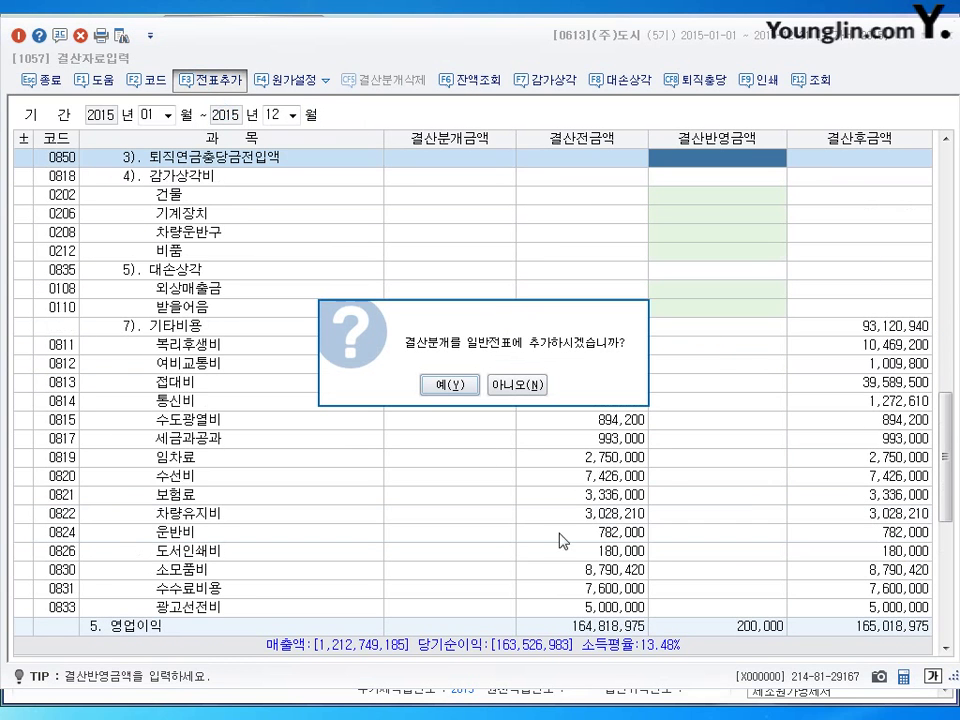
left_click(447, 332)
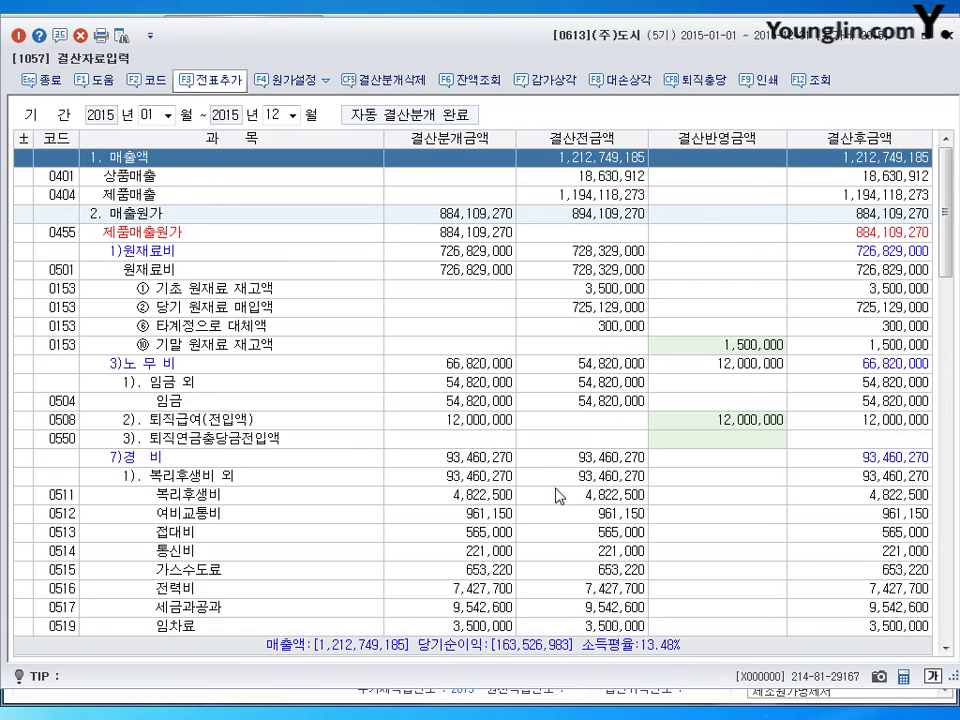
key("Escape")
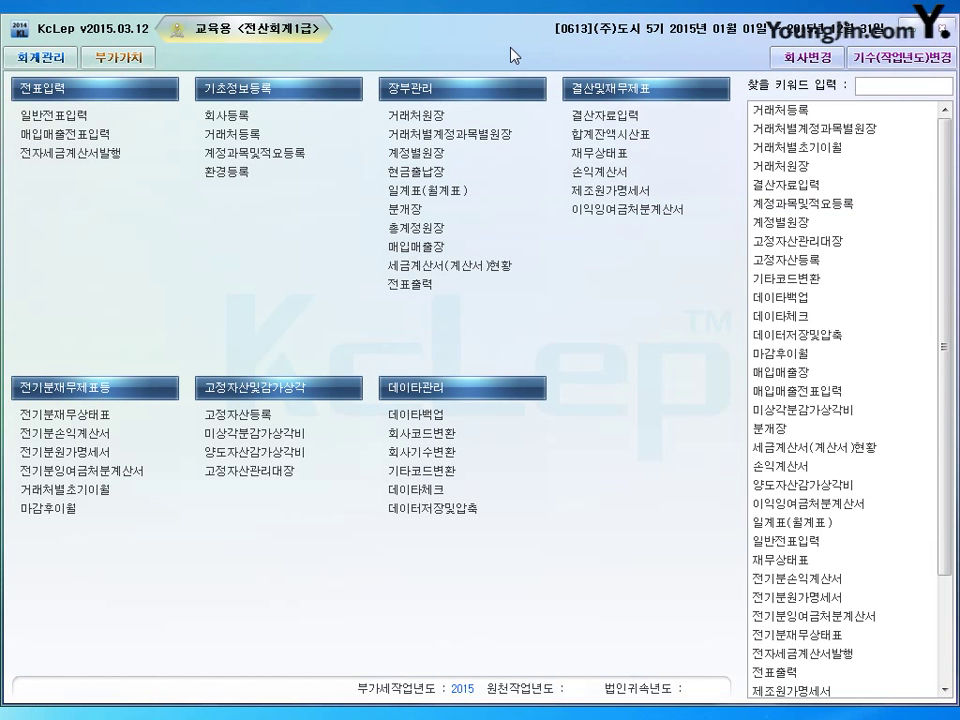